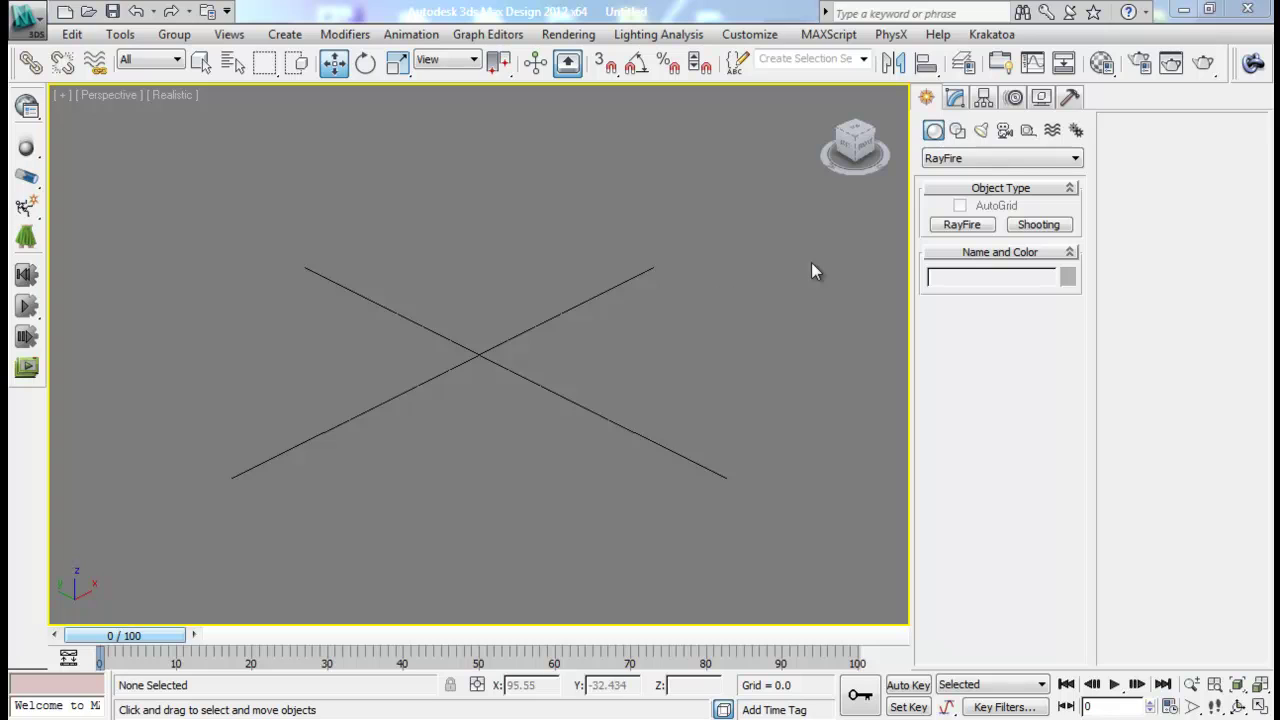
- Create a box with a square base of about 65 by 65 units centred on the origin and hide its selection brackets
{"action": "left_click", "coordinate": [942, 160]}
{"action": "left_click", "coordinate": [970, 173]}
{"action": "left_click", "coordinate": [962, 225]}
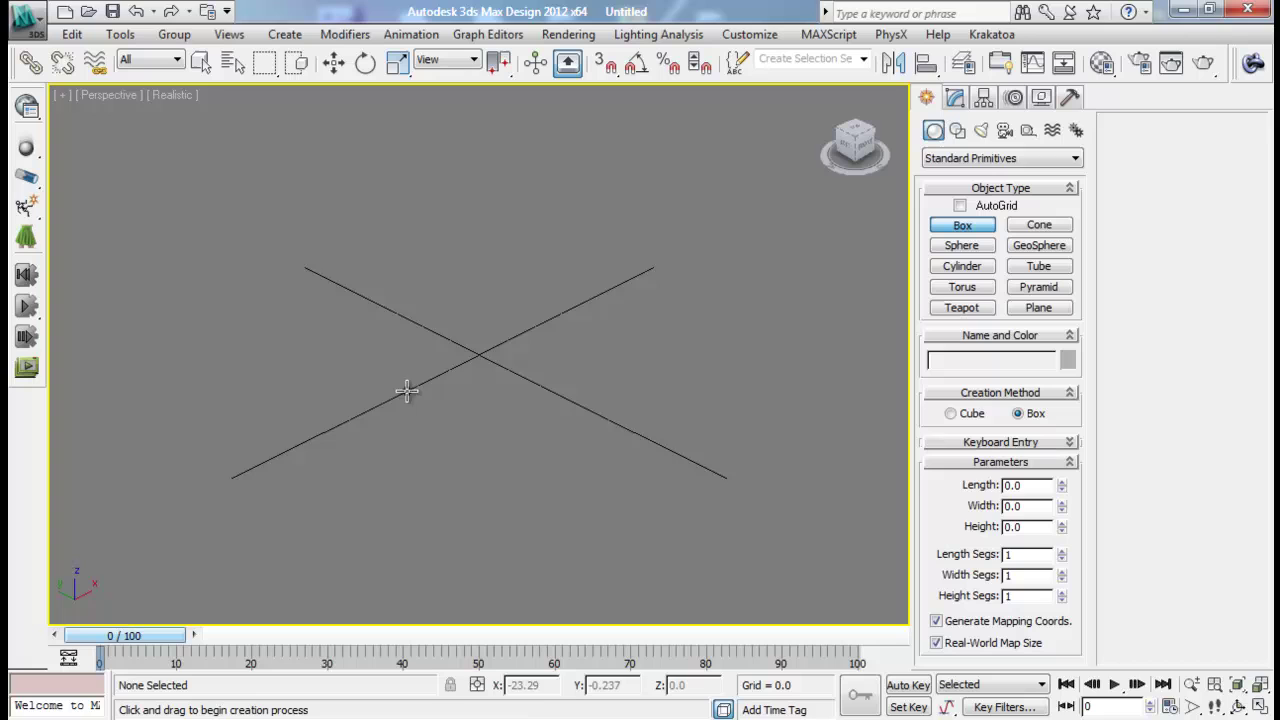
{"action": "left_click_drag", "start_coordinate": [482, 351], "coordinate": [520, 286], "text": "ctrl"}
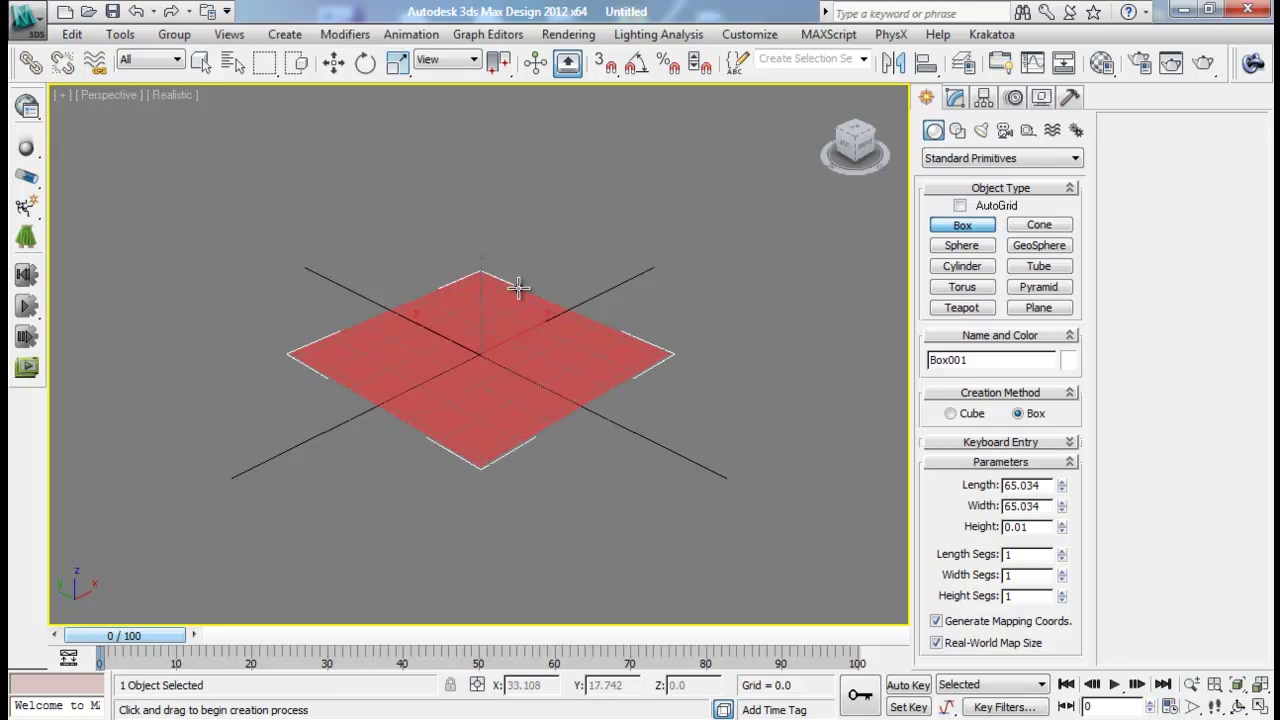
{"action": "left_click", "coordinate": [583, 38]}
{"action": "key", "text": "w"}
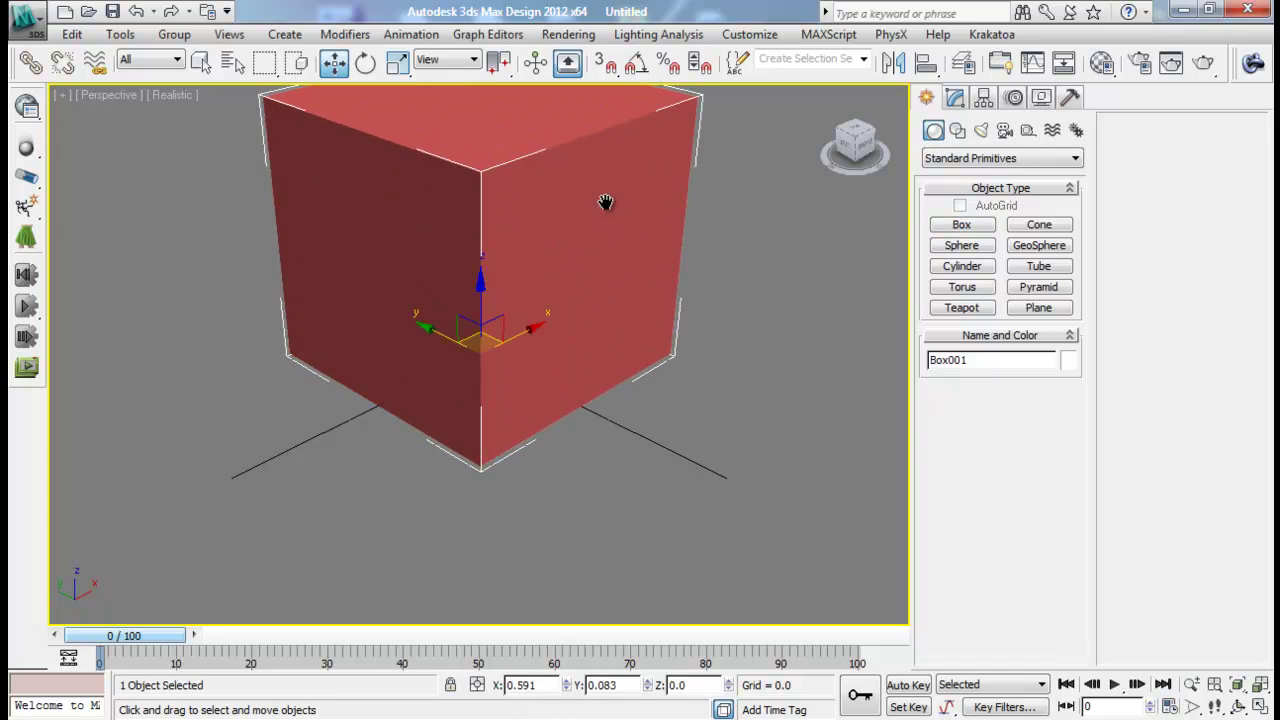
{"action": "middle_click_drag", "start_coordinate": [606, 203], "coordinate": [573, 370]}
{"action": "middle_click_drag", "start_coordinate": [573, 370], "coordinate": [586, 357], "text": "alt"}
{"action": "key", "text": "j"}
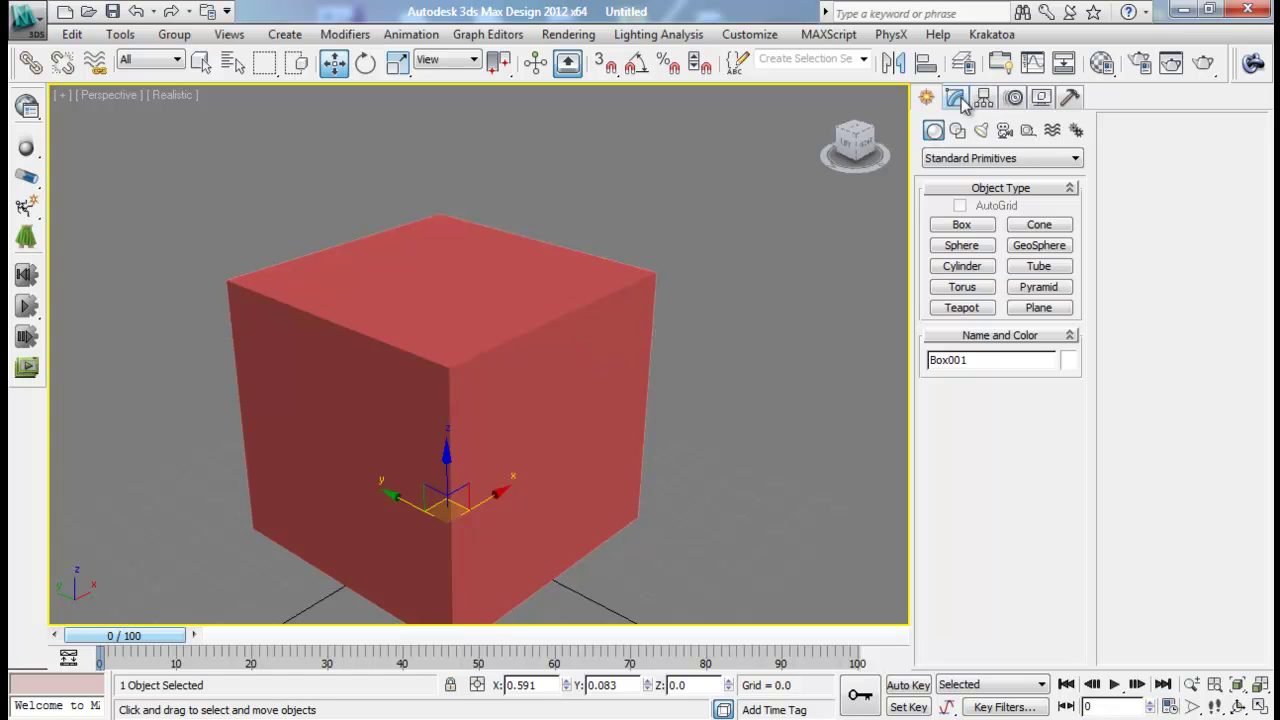
- Add a Shell modifier to the box and show the viewport in wireframe to examine its walls
{"action": "left_click", "coordinate": [956, 98]}
{"action": "left_click", "coordinate": [990, 152]}
{"action": "type", "text": "sh"}
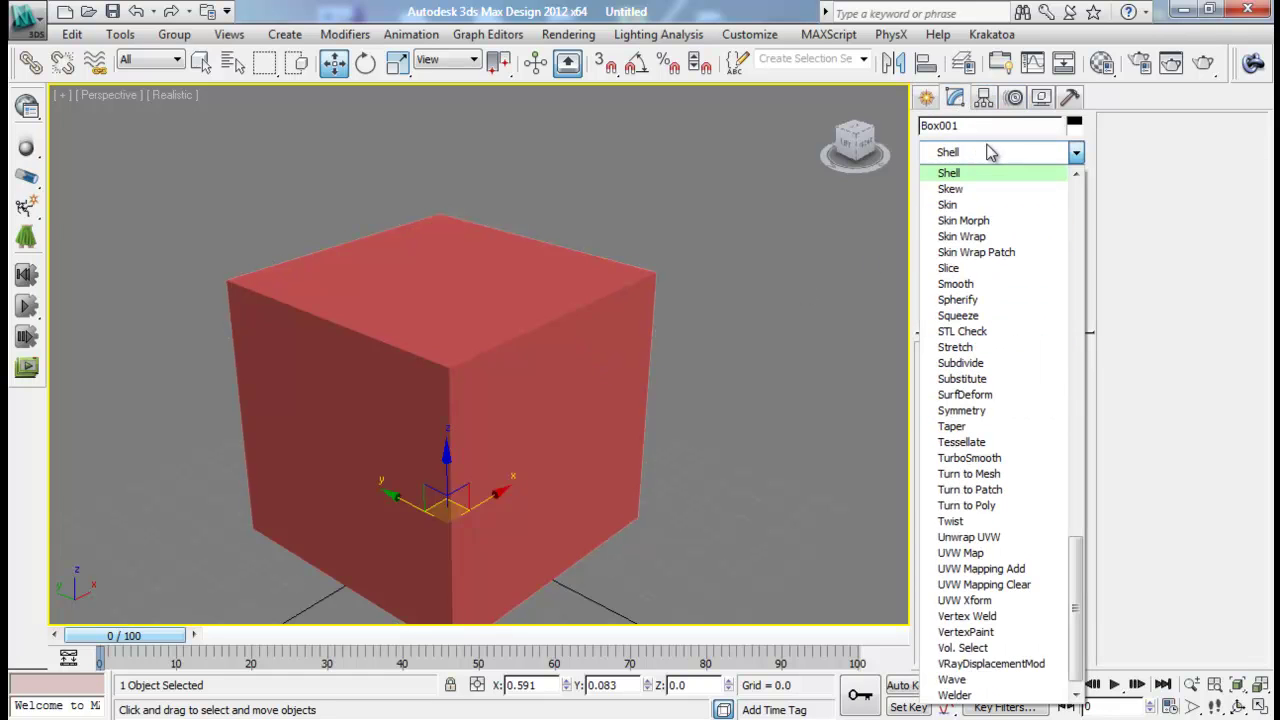
{"action": "key", "text": "Return"}
{"action": "mouse_move", "coordinate": [502, 414]}
{"action": "middle_mouse_down"}
{"action": "mouse_move", "coordinate": [528, 357]}
{"action": "mouse_move", "coordinate": [537, 273]}
{"action": "mouse_move", "coordinate": [623, 280]}
{"action": "mouse_move", "coordinate": [572, 282]}
{"action": "mouse_move", "coordinate": [604, 283]}
{"action": "mouse_move", "coordinate": [570, 272]}
{"action": "mouse_move", "coordinate": [684, 250]}
{"action": "middle_mouse_up"}
{"action": "key", "text": "F3"}
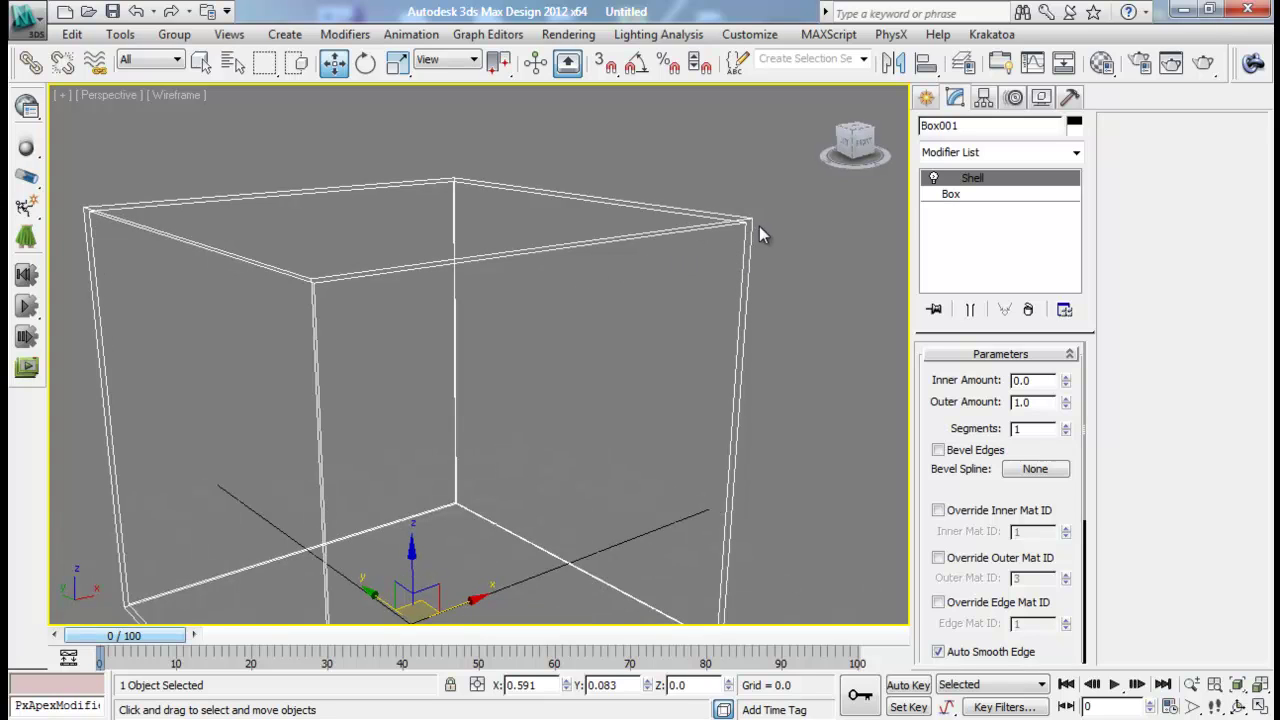
{"action": "middle_click_drag", "start_coordinate": [757, 238], "coordinate": [762, 196]}
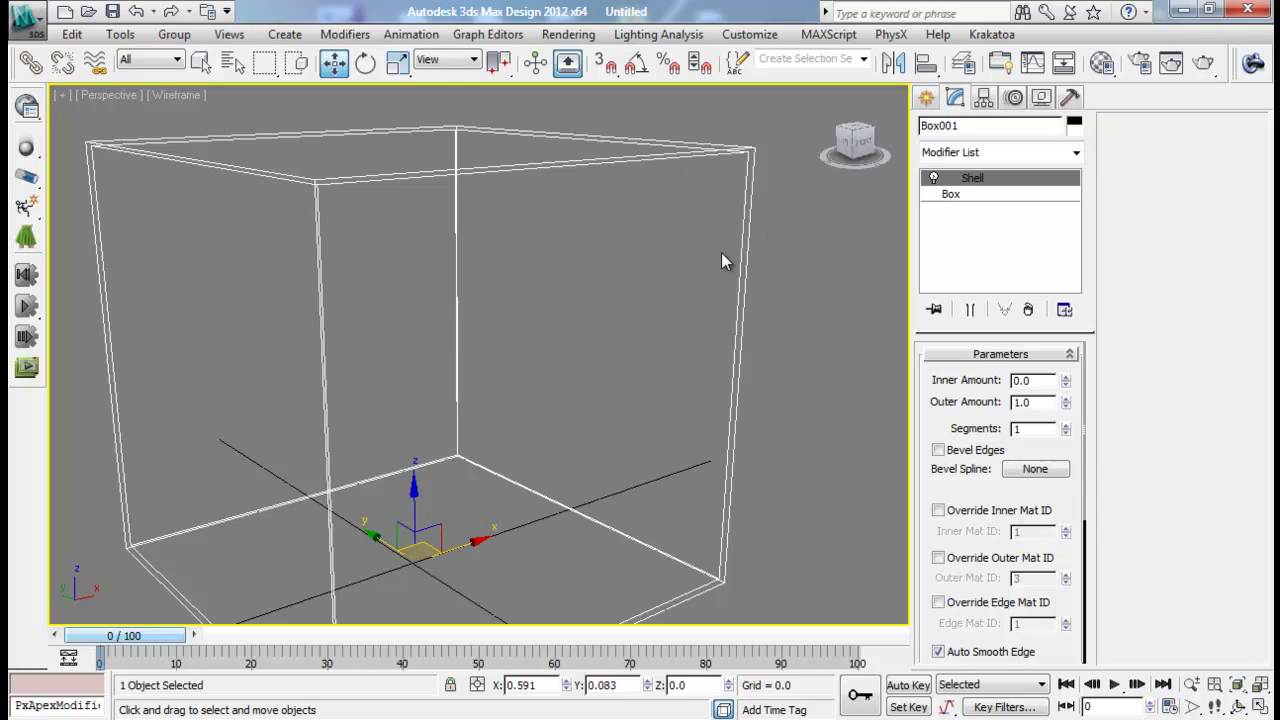
{"action": "middle_click_drag", "start_coordinate": [721, 252], "coordinate": [713, 227]}
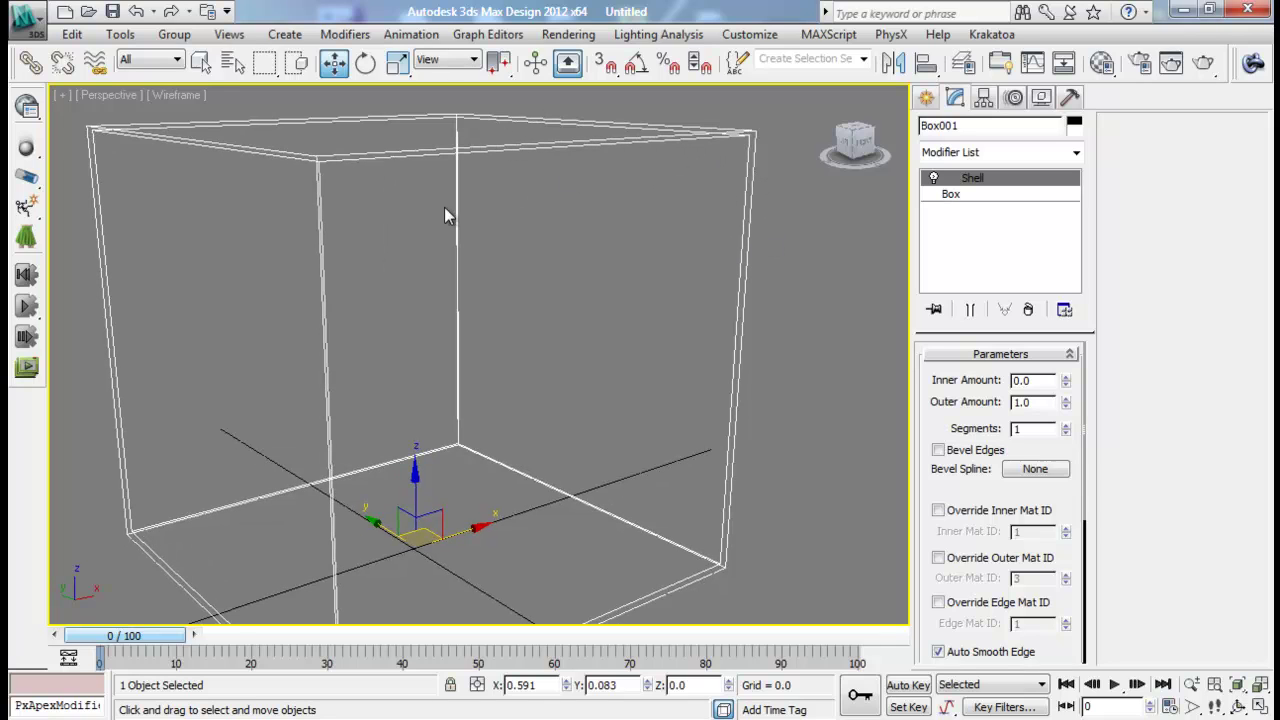
{"action": "scroll", "coordinate": [614, 243], "scroll_direction": "down", "scroll_amount": 5}
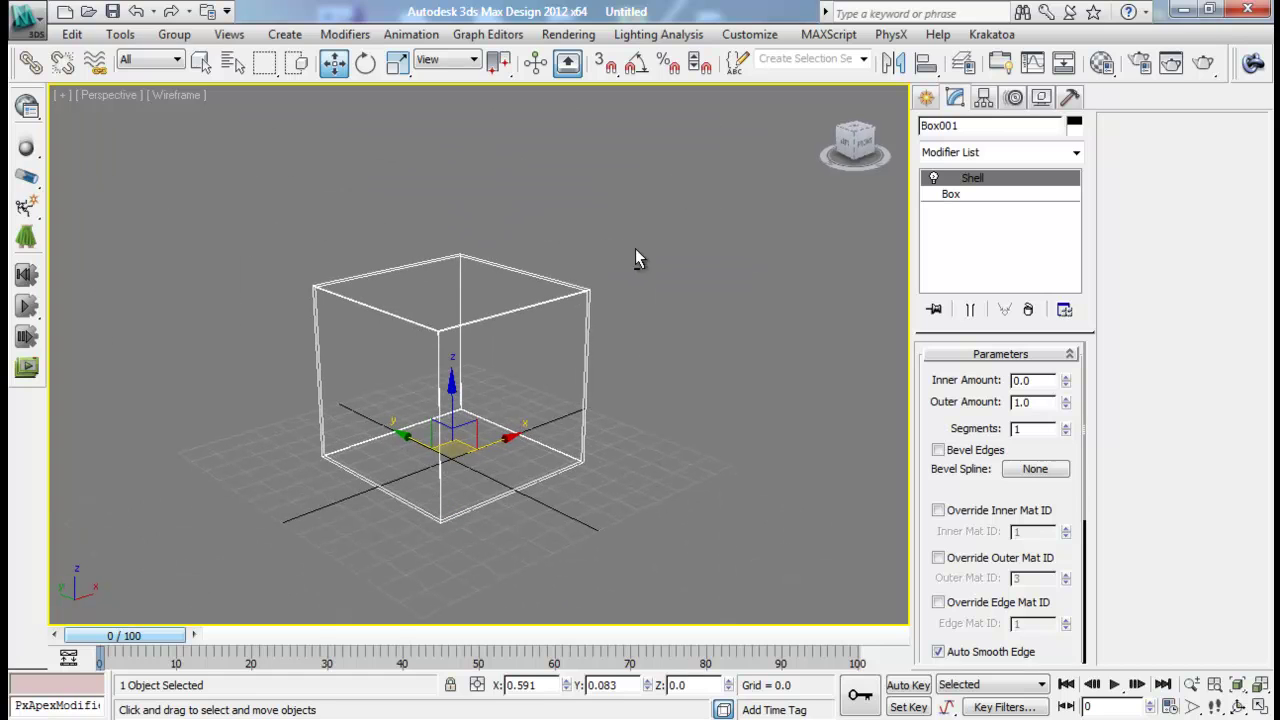
- Open the RayFire floater and add the shelled box to its Dynamic / Impact Objects
{"action": "left_click", "coordinate": [925, 103]}
{"action": "left_click", "coordinate": [966, 158]}
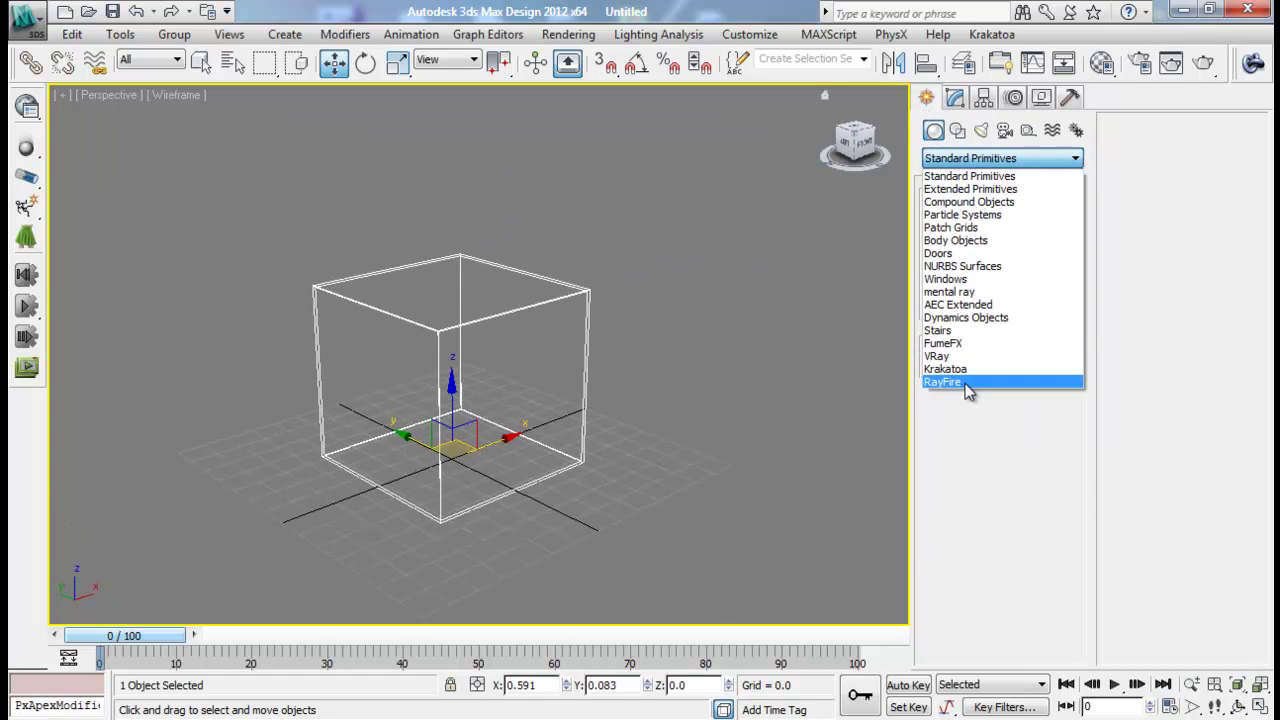
{"action": "left_click", "coordinate": [966, 380]}
{"action": "left_click", "coordinate": [963, 226]}
{"action": "left_click", "coordinate": [990, 336]}
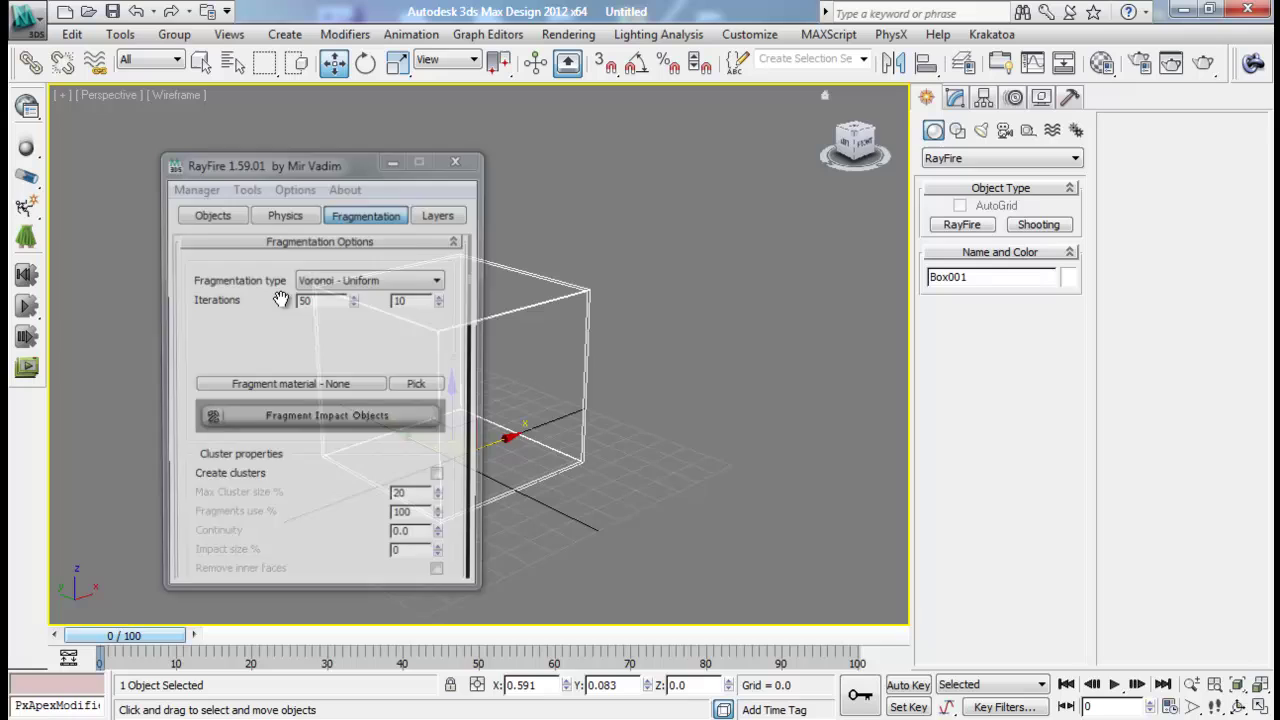
{"action": "left_click", "coordinate": [196, 216]}
{"action": "left_click_drag", "start_coordinate": [322, 166], "coordinate": [230, 155]}
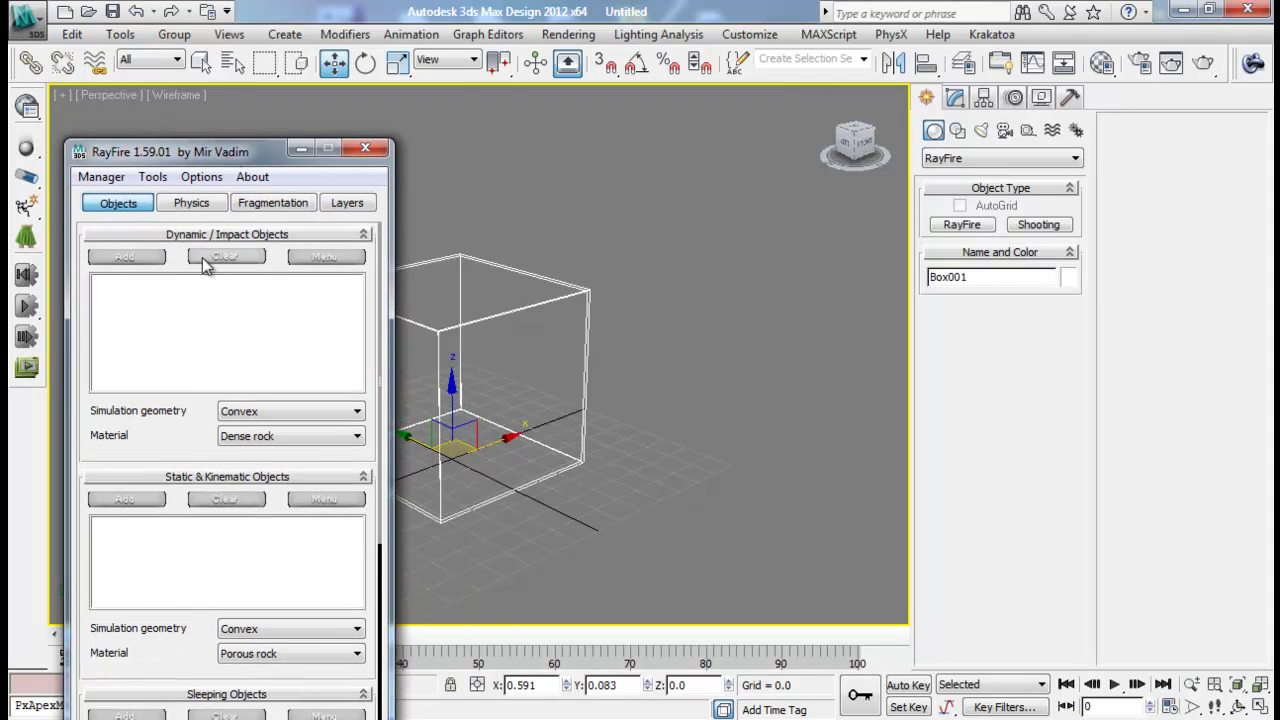
{"action": "left_click", "coordinate": [127, 258]}
- Set the fragmentation type to ProBoolean - Uniform and fragment the box
{"action": "left_click", "coordinate": [270, 203]}
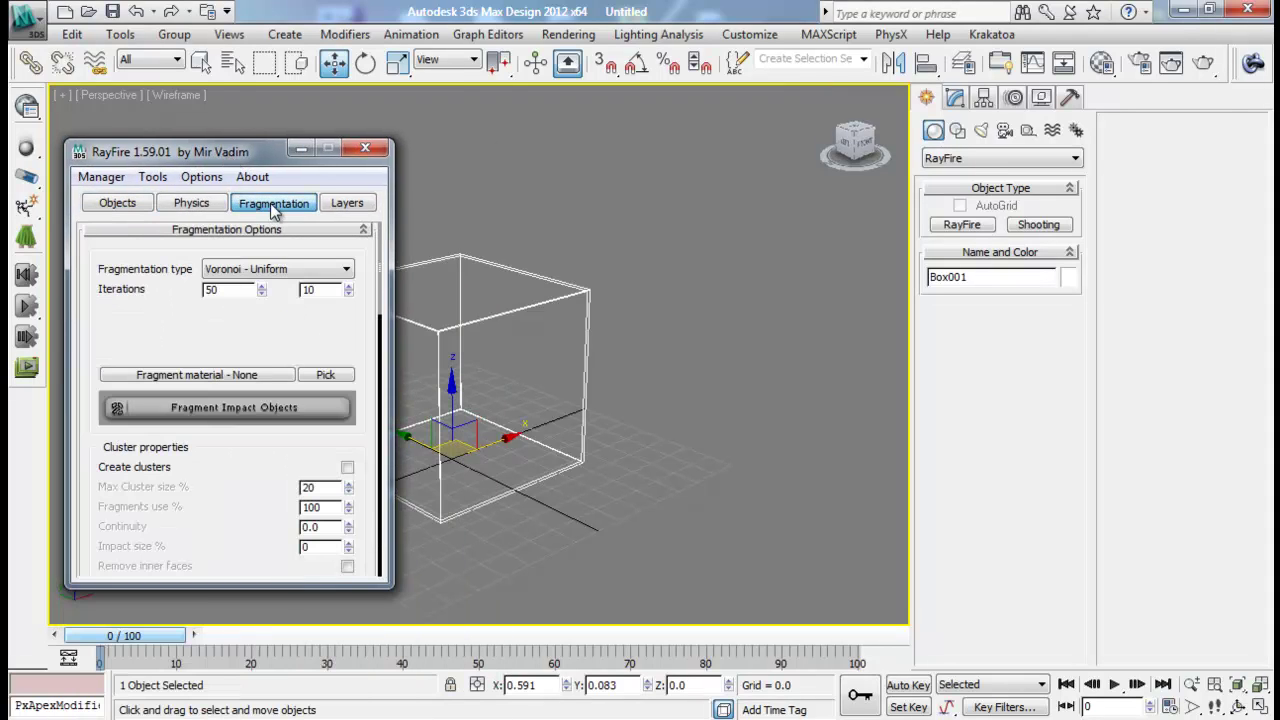
{"action": "left_click", "coordinate": [266, 270]}
{"action": "left_click", "coordinate": [283, 286]}
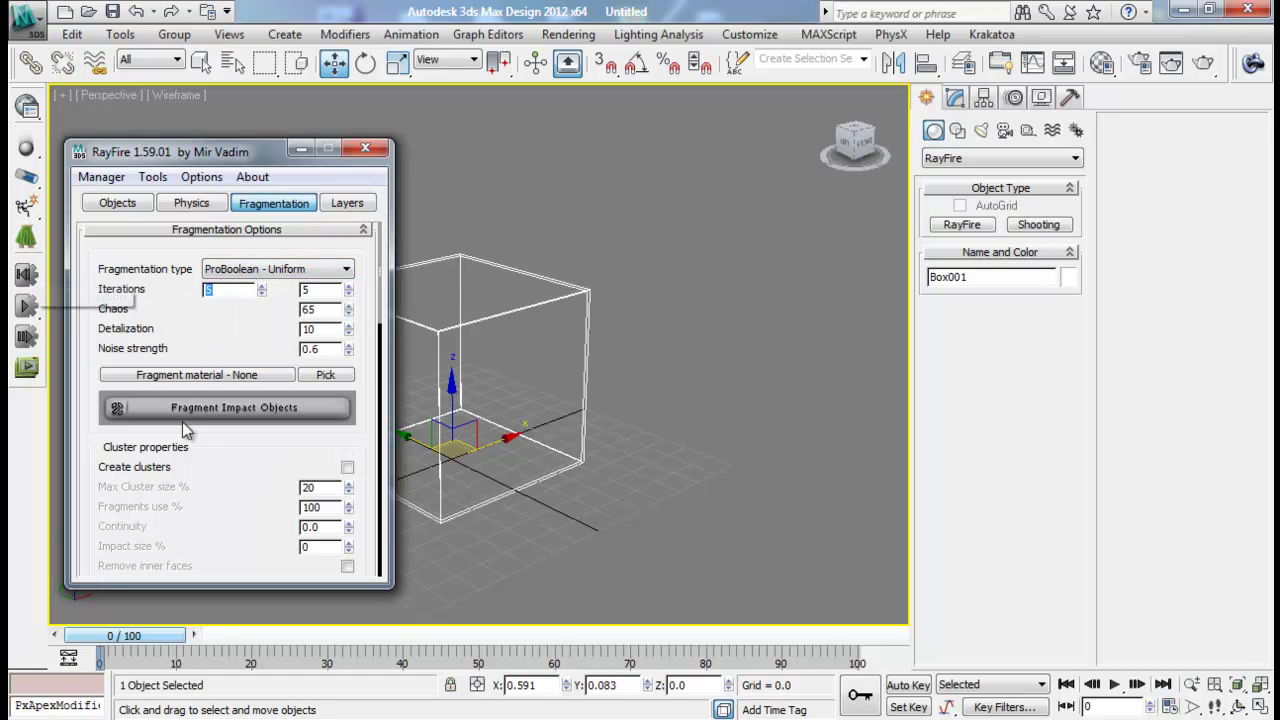
{"action": "left_click", "coordinate": [232, 408]}
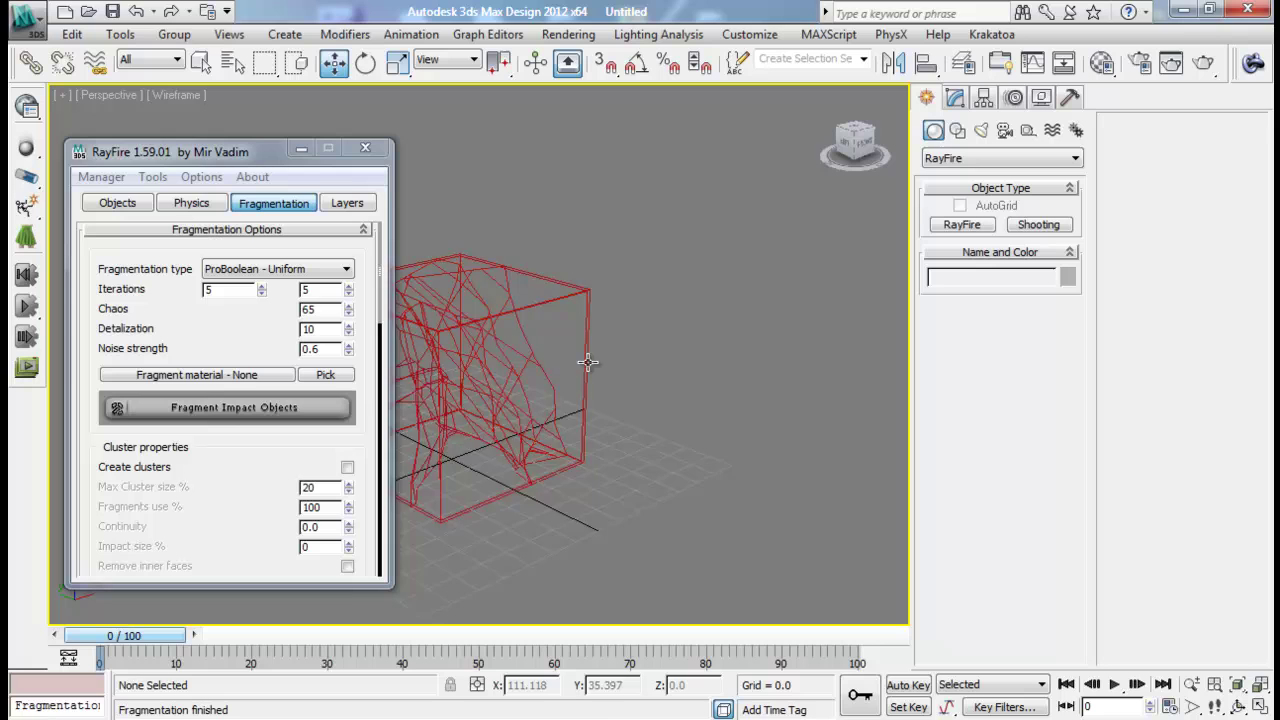
- Display the fragments shaded with edged faces and pull the upper corner fragment away from the box
{"action": "key", "text": "F3"}
{"action": "left_click", "coordinate": [683, 346]}
{"action": "middle_click_drag", "start_coordinate": [709, 342], "coordinate": [680, 358]}
{"action": "key", "text": "F4"}
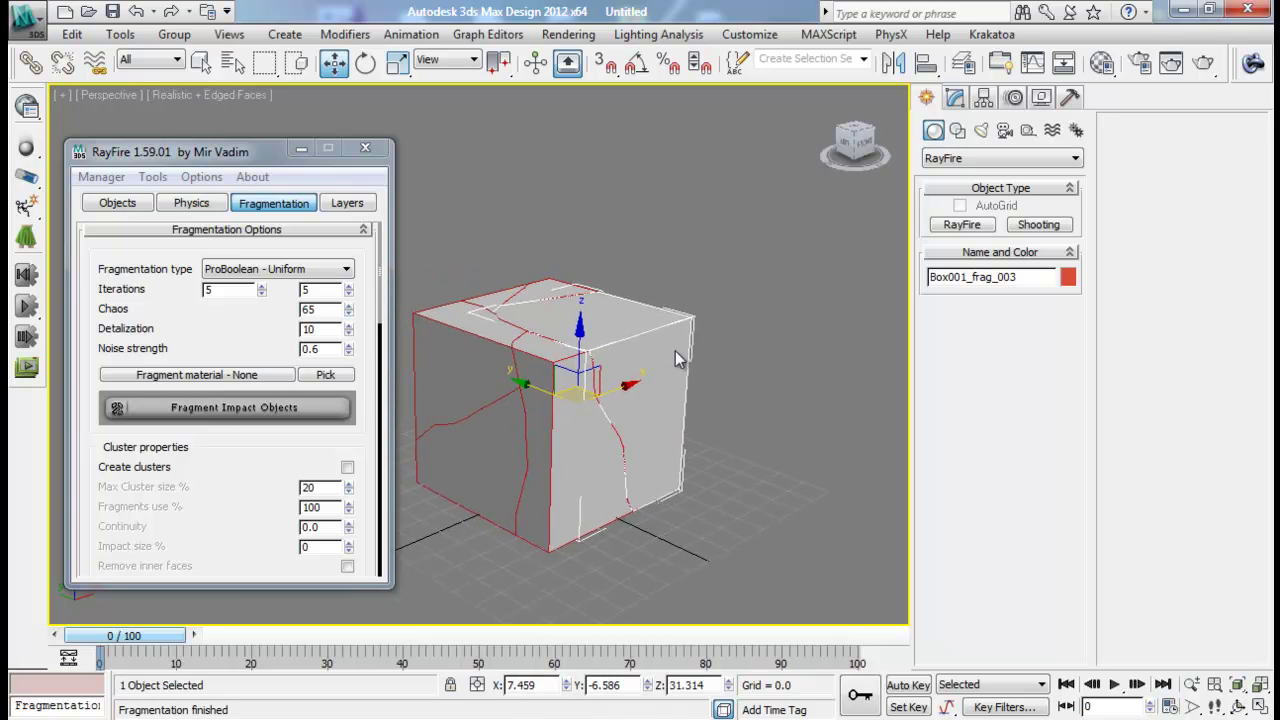
{"action": "left_click", "coordinate": [802, 412]}
{"action": "left_click", "coordinate": [672, 352]}
{"action": "middle_click_drag", "start_coordinate": [643, 397], "coordinate": [602, 418], "text": "alt"}
{"action": "left_click_drag", "start_coordinate": [557, 438], "coordinate": [723, 360]}
- Pull the hollow outer fragment and one inner fragment away from the box to expose their cut surfaces
{"action": "middle_click_drag", "start_coordinate": [723, 360], "coordinate": [718, 412], "text": "alt"}
{"action": "left_click", "coordinate": [635, 349]}
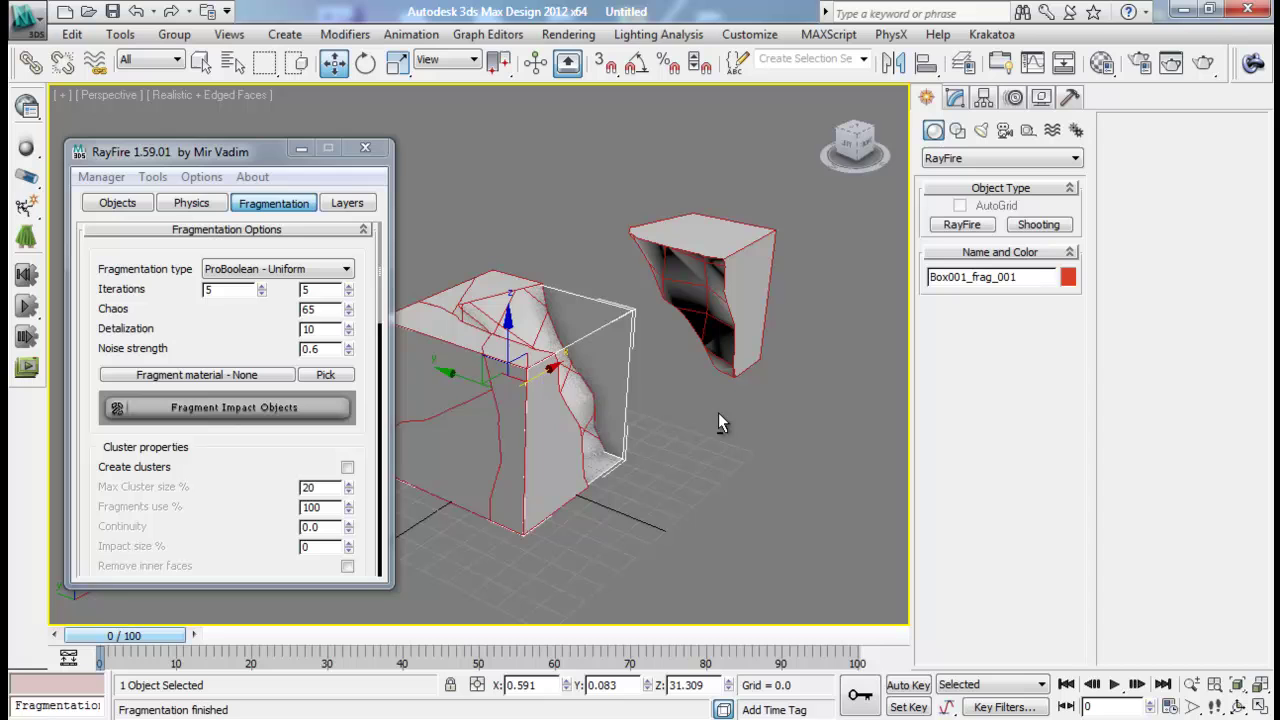
{"action": "left_click_drag", "start_coordinate": [472, 377], "coordinate": [722, 452]}
{"action": "middle_click_drag", "start_coordinate": [722, 452], "coordinate": [595, 280], "text": "alt"}
{"action": "middle_click_drag", "start_coordinate": [595, 280], "coordinate": [566, 408]}
{"action": "left_click", "coordinate": [545, 406]}
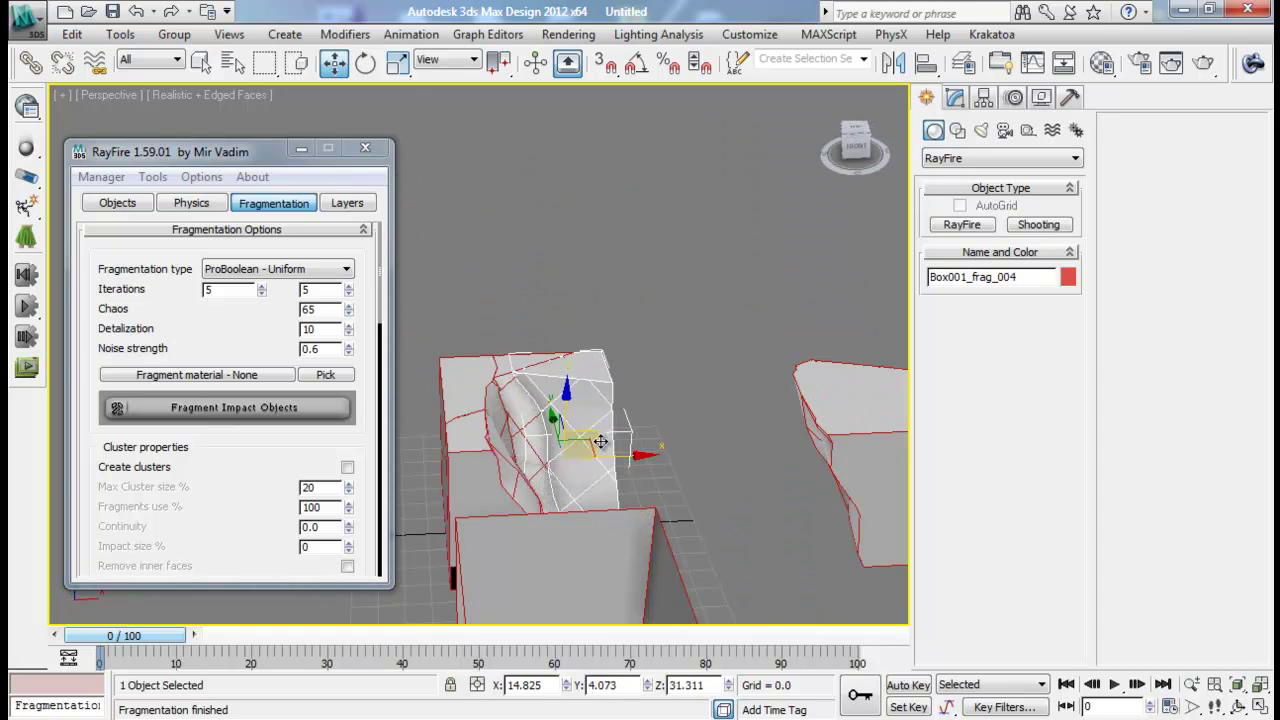
{"action": "left_click_drag", "start_coordinate": [612, 453], "coordinate": [706, 271]}
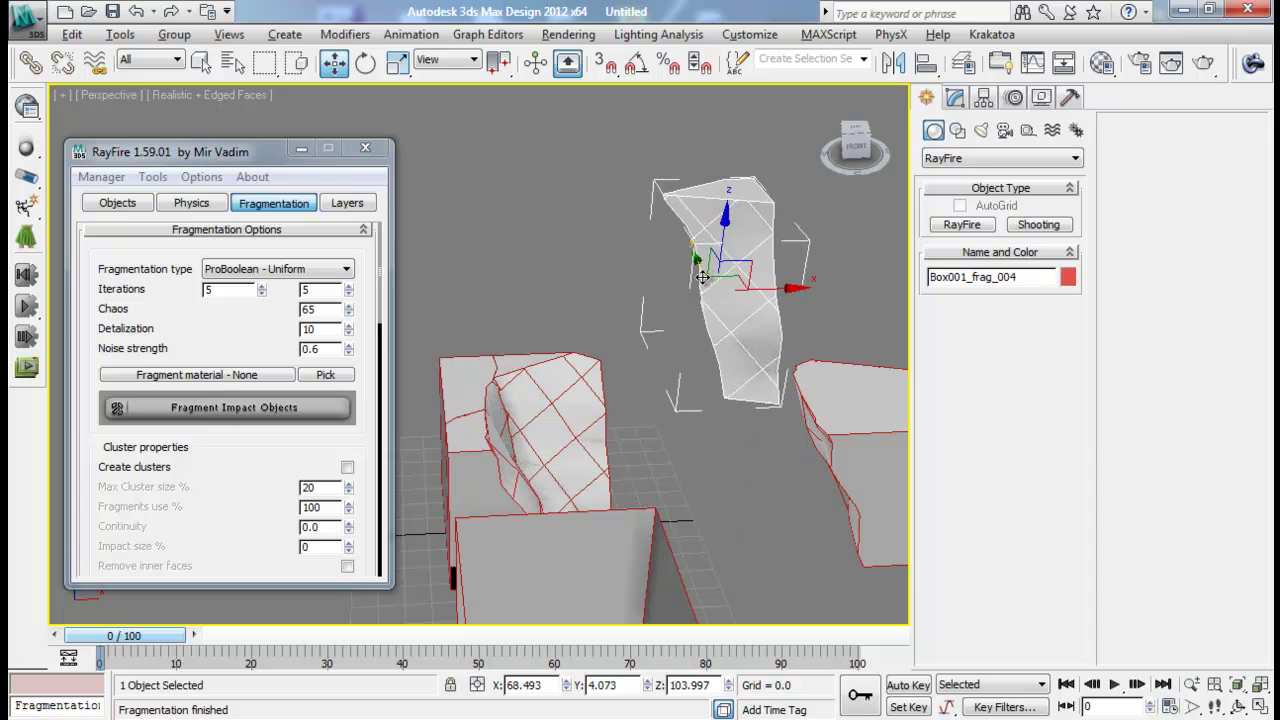
{"action": "middle_click_drag", "start_coordinate": [706, 271], "coordinate": [660, 318], "text": "alt"}
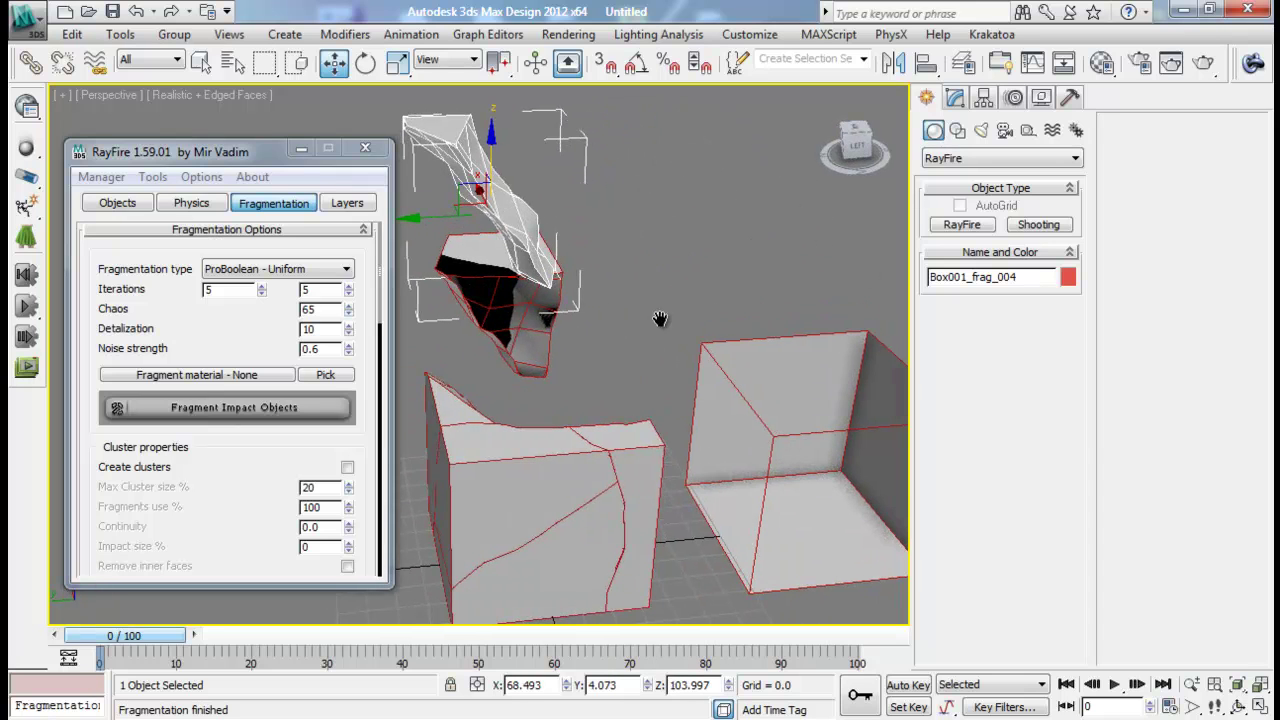
- Delete the fragments through the RayFire manager to restore the original box, and return the viewport to wireframe
{"action": "left_click_drag", "start_coordinate": [262, 151], "coordinate": [249, 93]}
{"action": "left_click", "coordinate": [88, 118]}
{"action": "left_click", "coordinate": [119, 163]}
{"action": "middle_click_drag", "start_coordinate": [735, 428], "coordinate": [660, 388], "text": "alt"}
{"action": "left_click", "coordinate": [580, 376]}
{"action": "key", "text": "ctrl+d"}
{"action": "key", "text": "F3"}
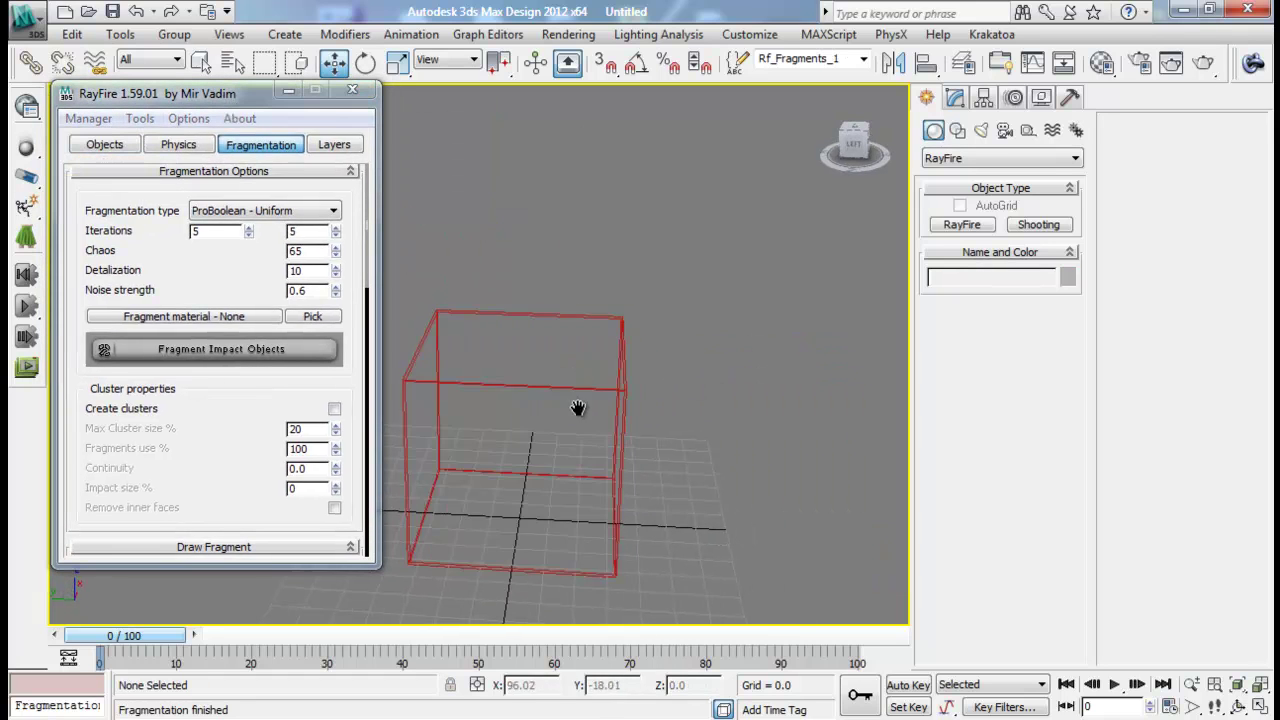
- Select the restored box and convert it to an Editable Poly
{"action": "scroll", "coordinate": [600, 395], "scroll_direction": "up", "scroll_amount": 5}
{"action": "left_click", "coordinate": [765, 313]}
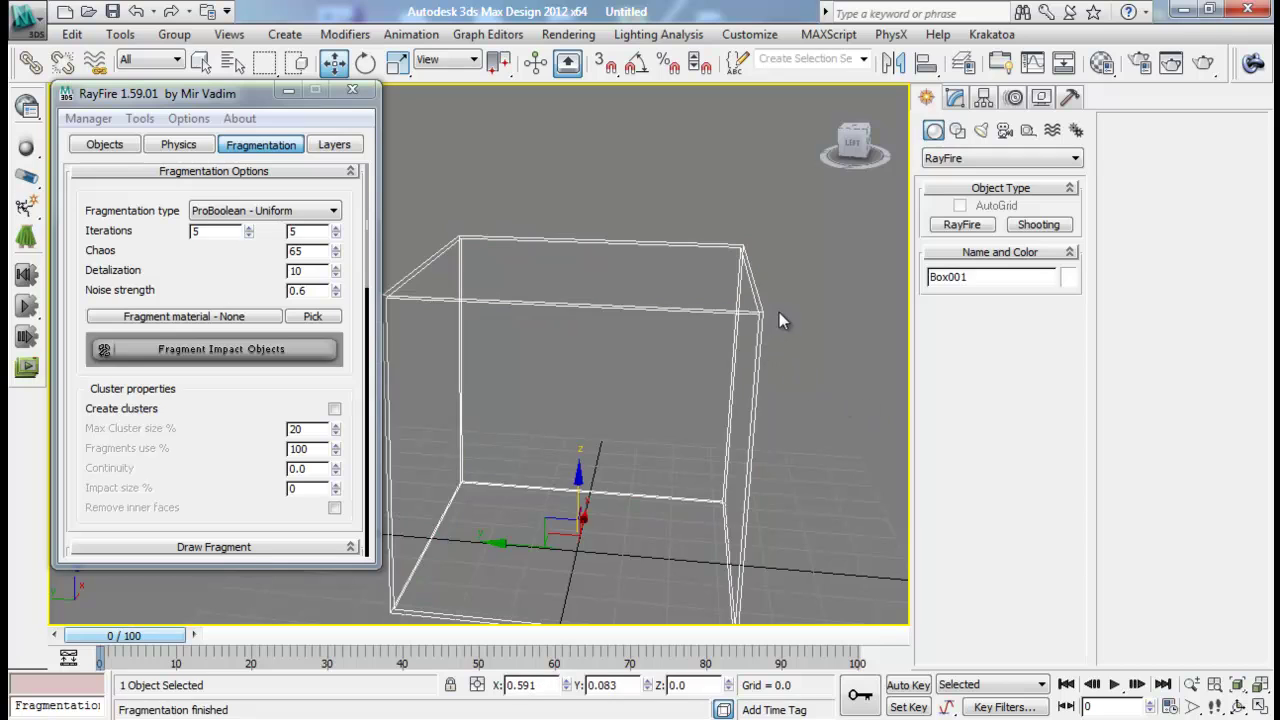
{"action": "middle_click_drag", "start_coordinate": [779, 312], "coordinate": [742, 320], "text": "alt"}
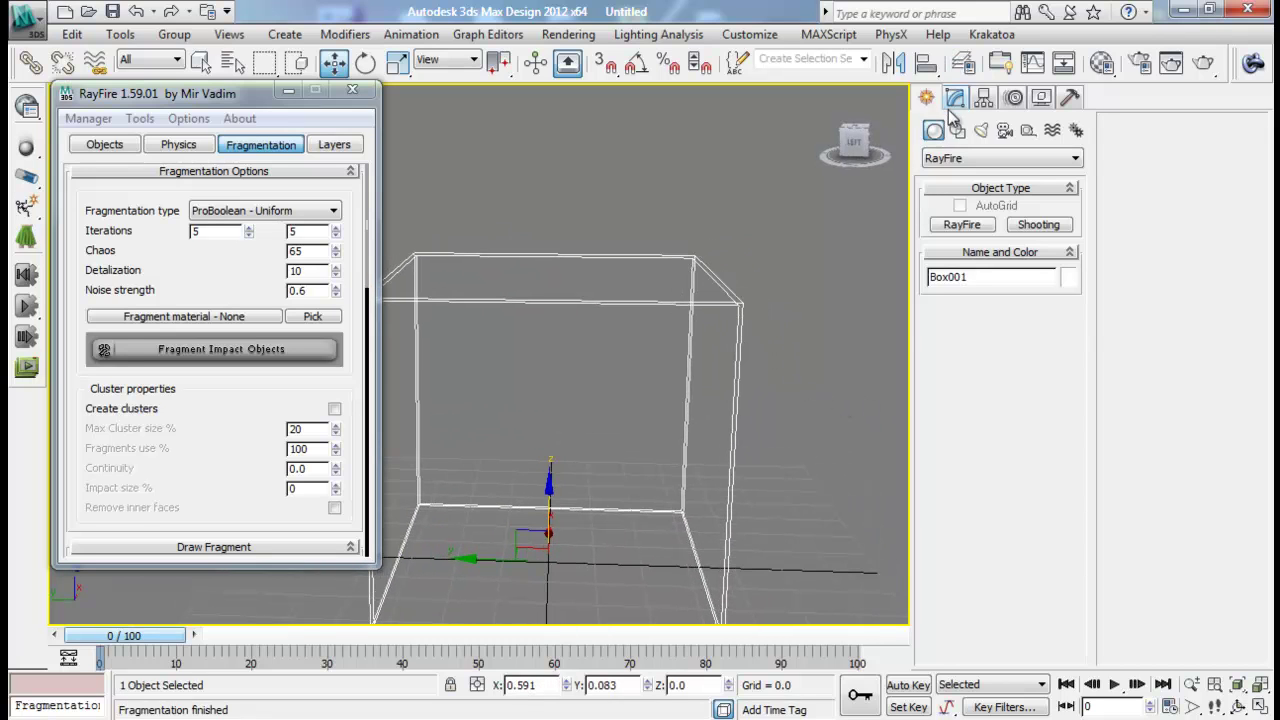
{"action": "left_click", "coordinate": [955, 98]}
{"action": "right_click", "coordinate": [725, 302]}
{"action": "mouse_move", "coordinate": [816, 478]}
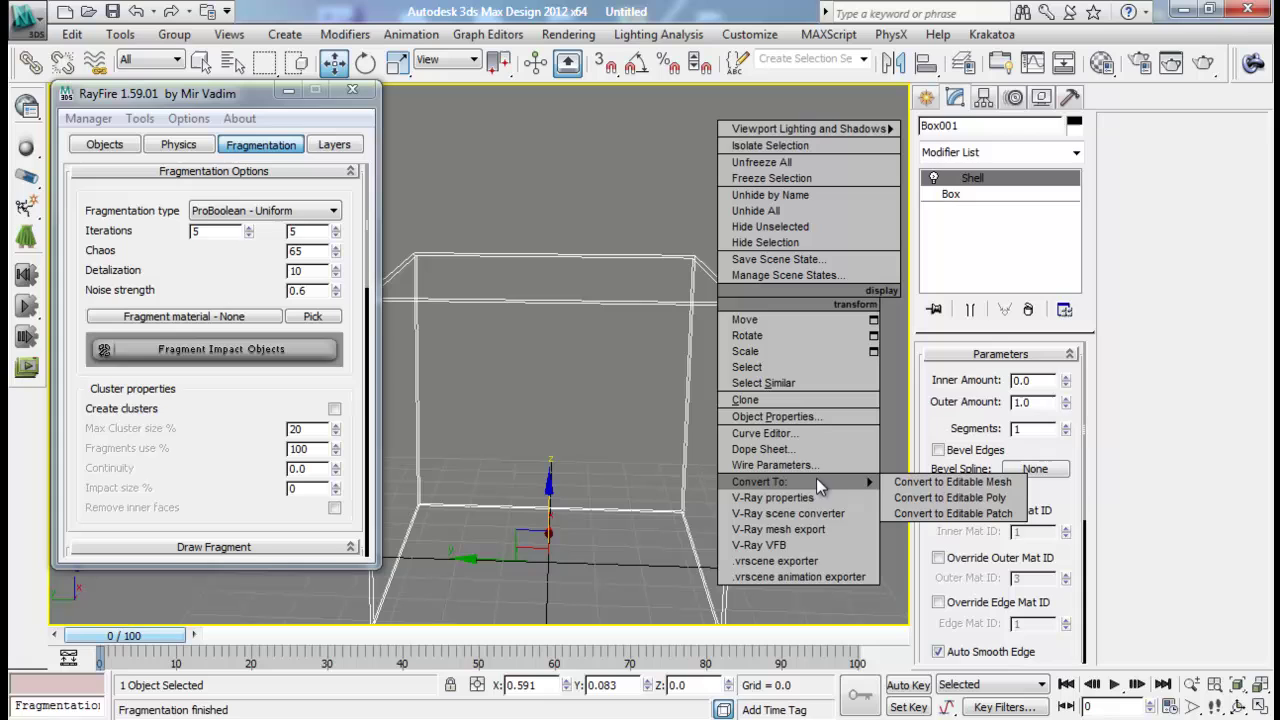
{"action": "left_click", "coordinate": [930, 498]}
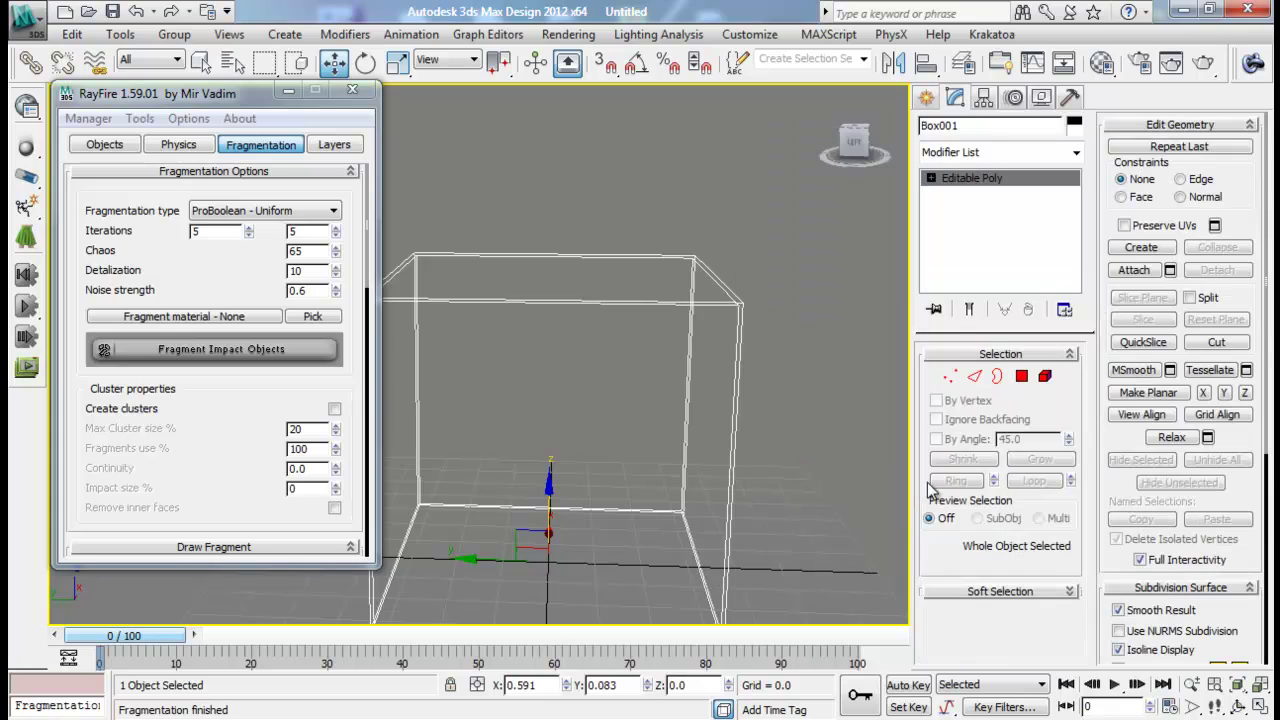
- Examine the box's corner vertices and its outer shell element at sub-object level
{"action": "left_click", "coordinate": [947, 377]}
{"action": "scroll", "coordinate": [803, 366], "scroll_direction": "up", "scroll_amount": 2}
{"action": "middle_click_drag", "start_coordinate": [803, 366], "coordinate": [746, 369]}
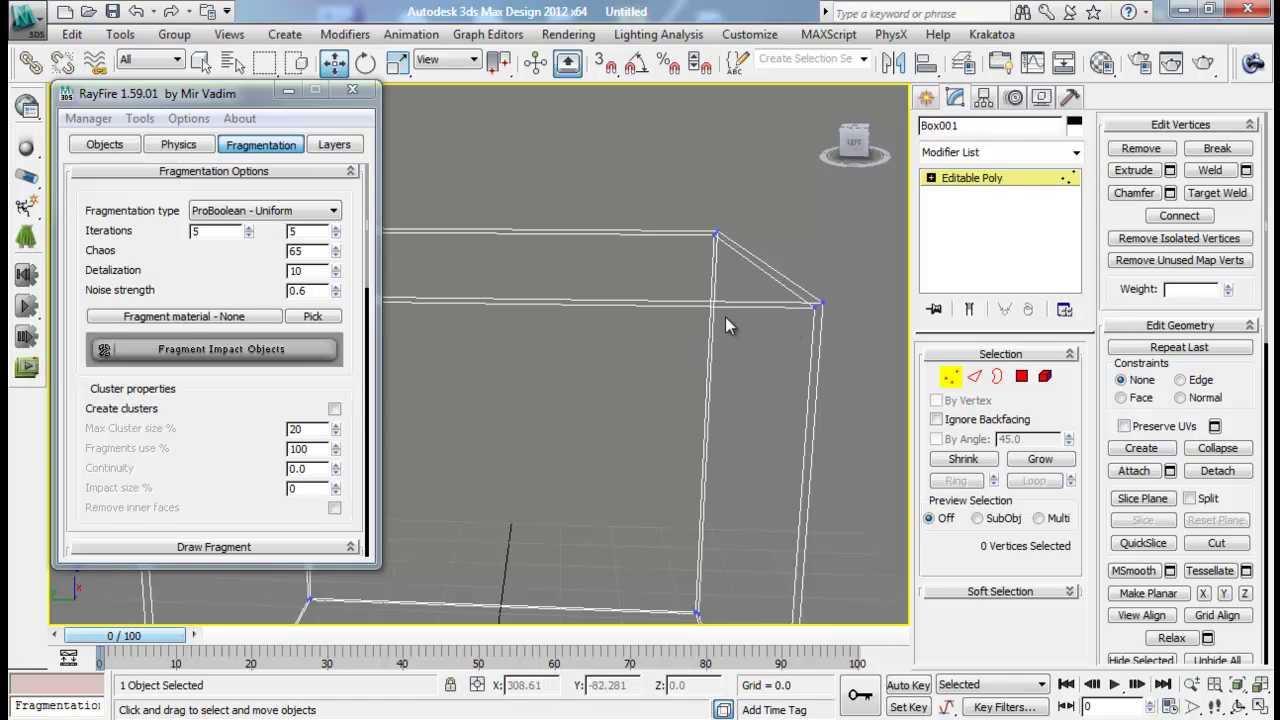
{"action": "left_click", "coordinate": [949, 379]}
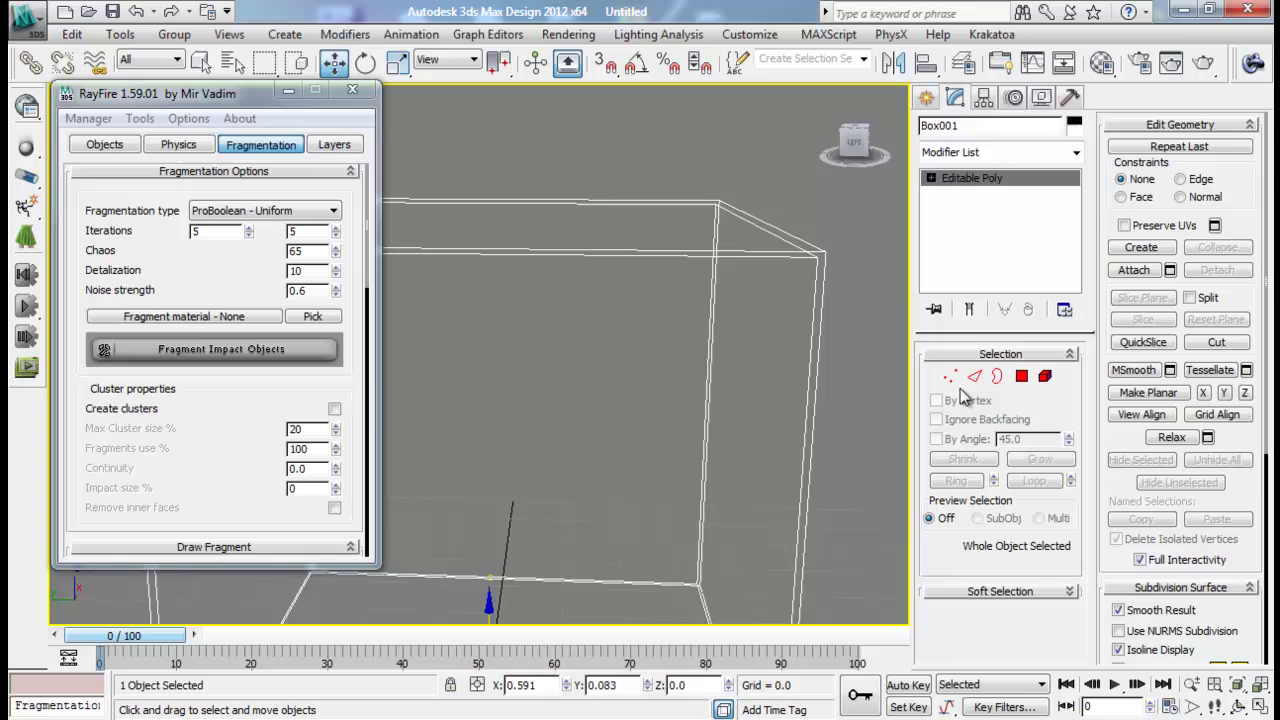
{"action": "left_click", "coordinate": [1045, 378]}
{"action": "scroll", "coordinate": [744, 304], "scroll_direction": "up", "scroll_amount": 4}
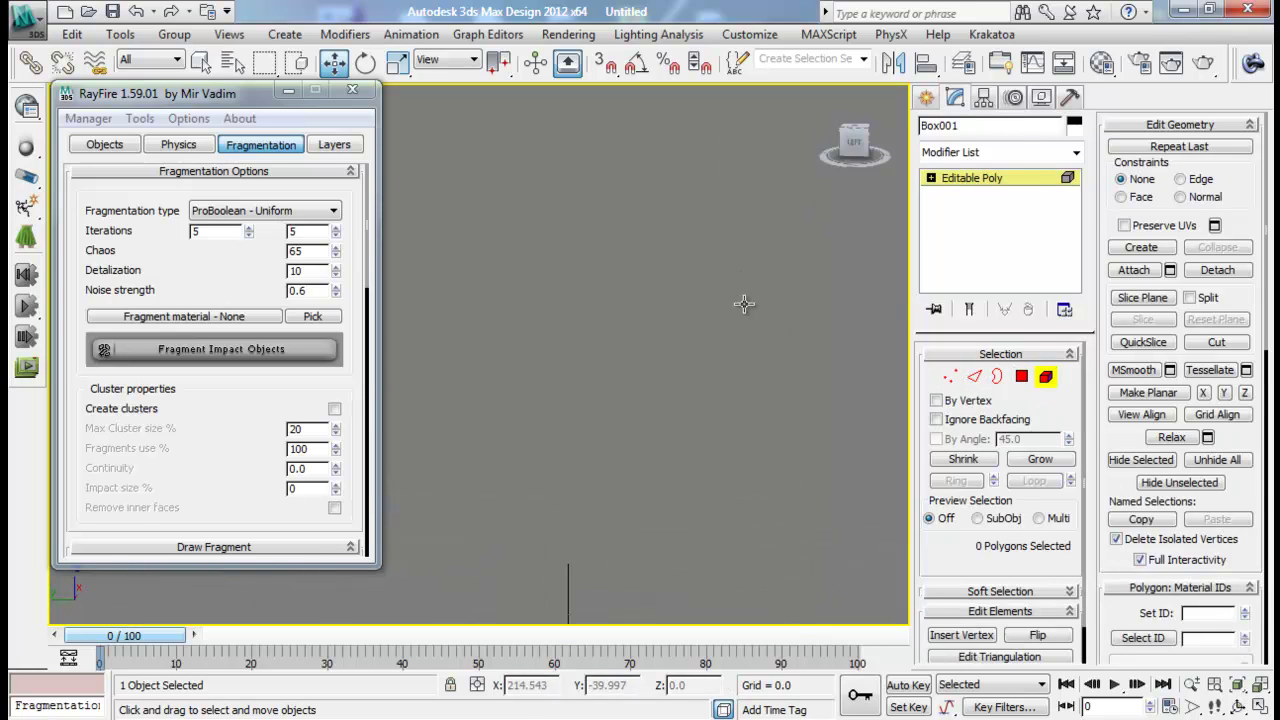
{"action": "left_click", "coordinate": [726, 342]}
{"action": "scroll", "coordinate": [740, 340], "scroll_direction": "down", "scroll_amount": 5}
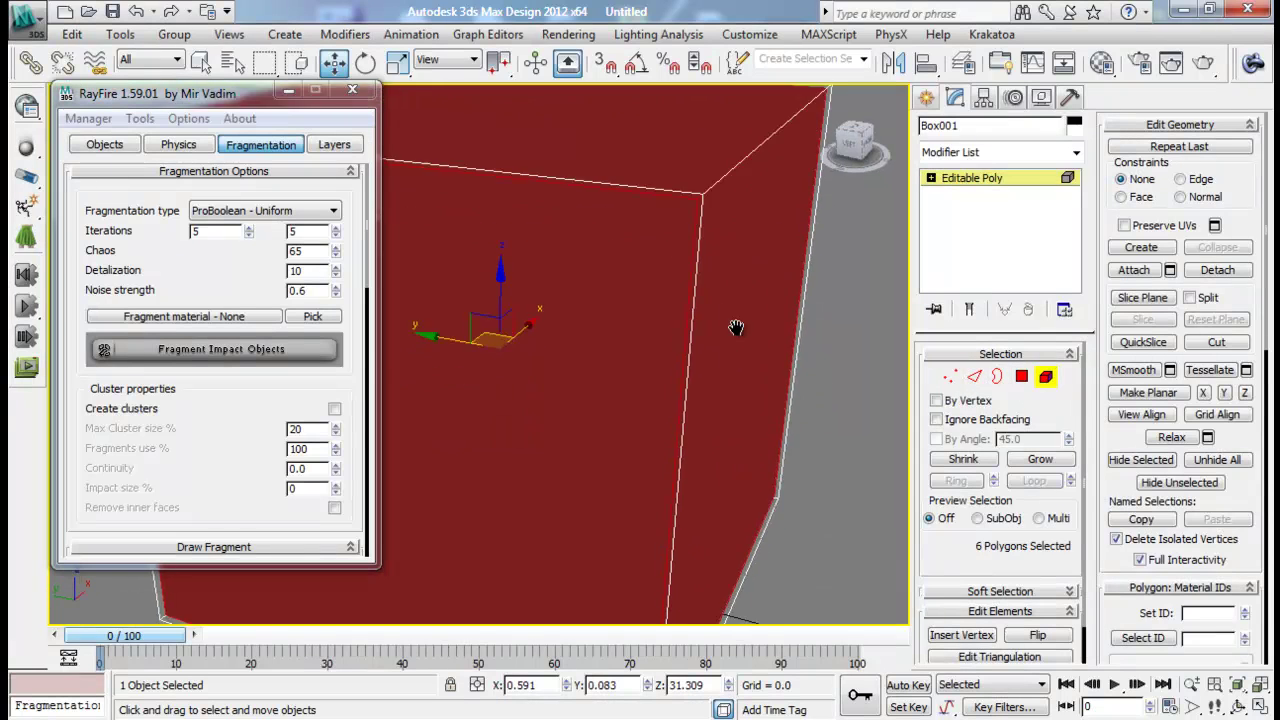
{"action": "middle_click_drag", "start_coordinate": [727, 340], "coordinate": [790, 348]}
{"action": "middle_click_drag", "start_coordinate": [728, 308], "coordinate": [634, 345], "text": "alt"}
{"action": "scroll", "coordinate": [660, 343], "scroll_direction": "up", "scroll_amount": 3}
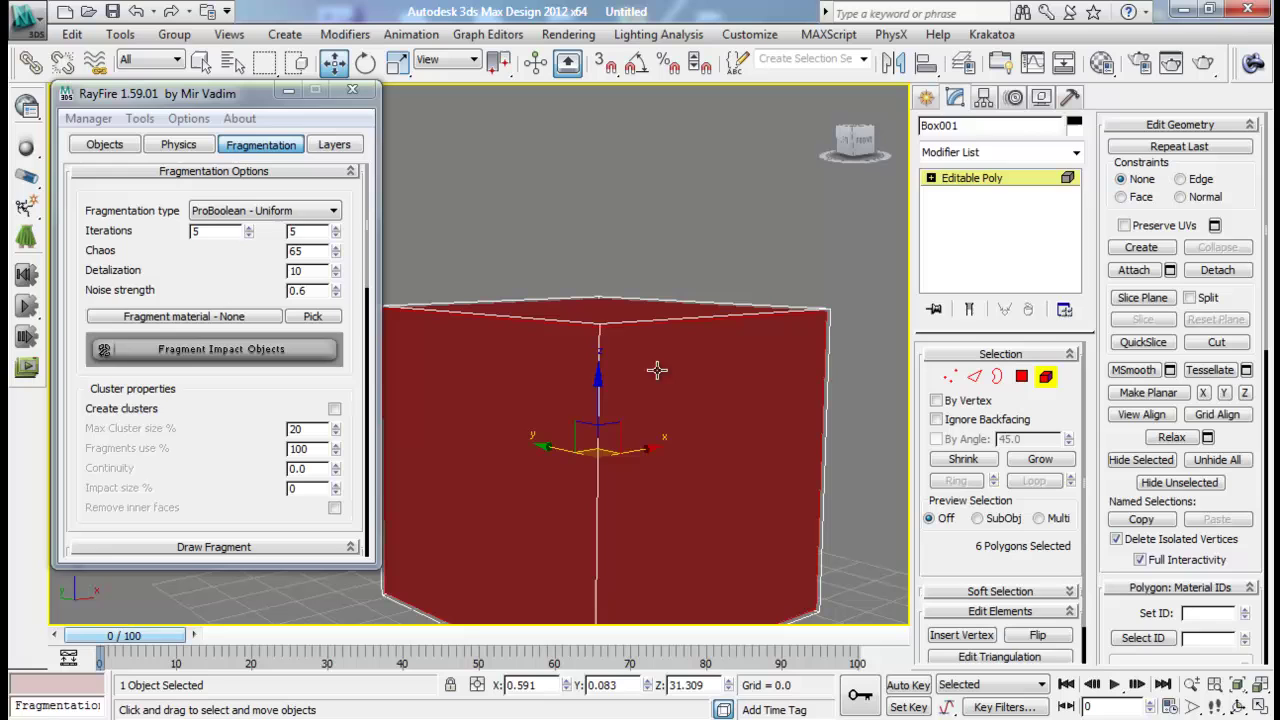
{"action": "mouse_move", "coordinate": [653, 368]}
{"action": "middle_mouse_down", "text": "alt"}
{"action": "mouse_move", "coordinate": [686, 423]}
{"action": "mouse_move", "coordinate": [766, 331]}
{"action": "middle_mouse_up", "text": "alt"}
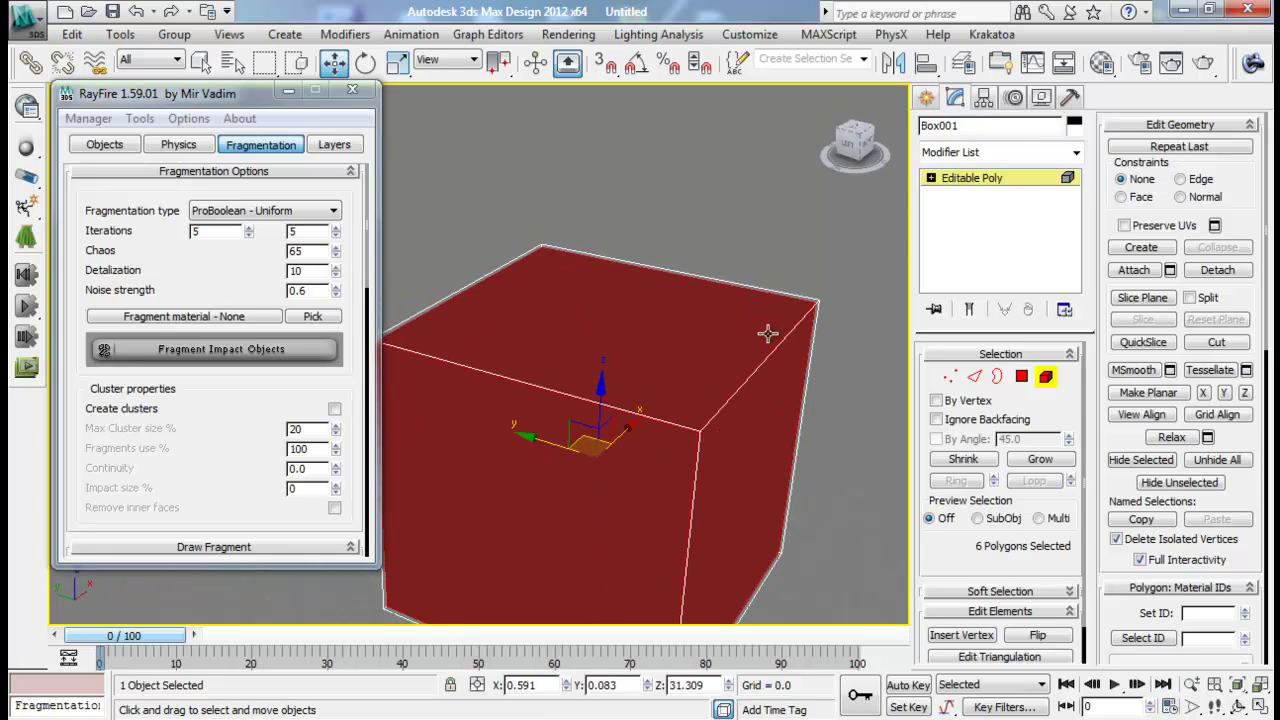
{"action": "left_click", "coordinate": [1049, 377]}
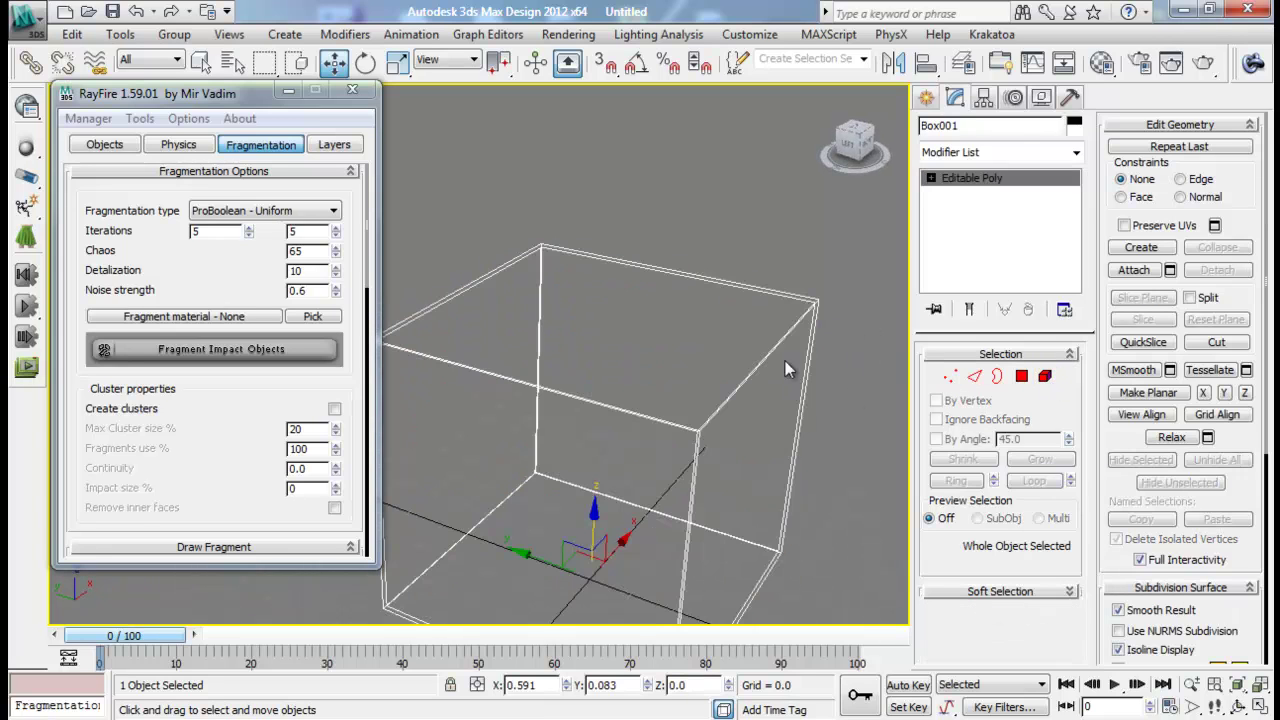
- Select the outer and inner vertices at one top corner of the box and chamfer them slightly
{"action": "middle_click_drag", "start_coordinate": [791, 335], "coordinate": [702, 309], "text": "alt"}
{"action": "scroll", "coordinate": [743, 330], "scroll_direction": "up", "scroll_amount": 3}
{"action": "middle_click_drag", "start_coordinate": [832, 351], "coordinate": [679, 381]}
{"action": "left_click", "coordinate": [951, 373]}
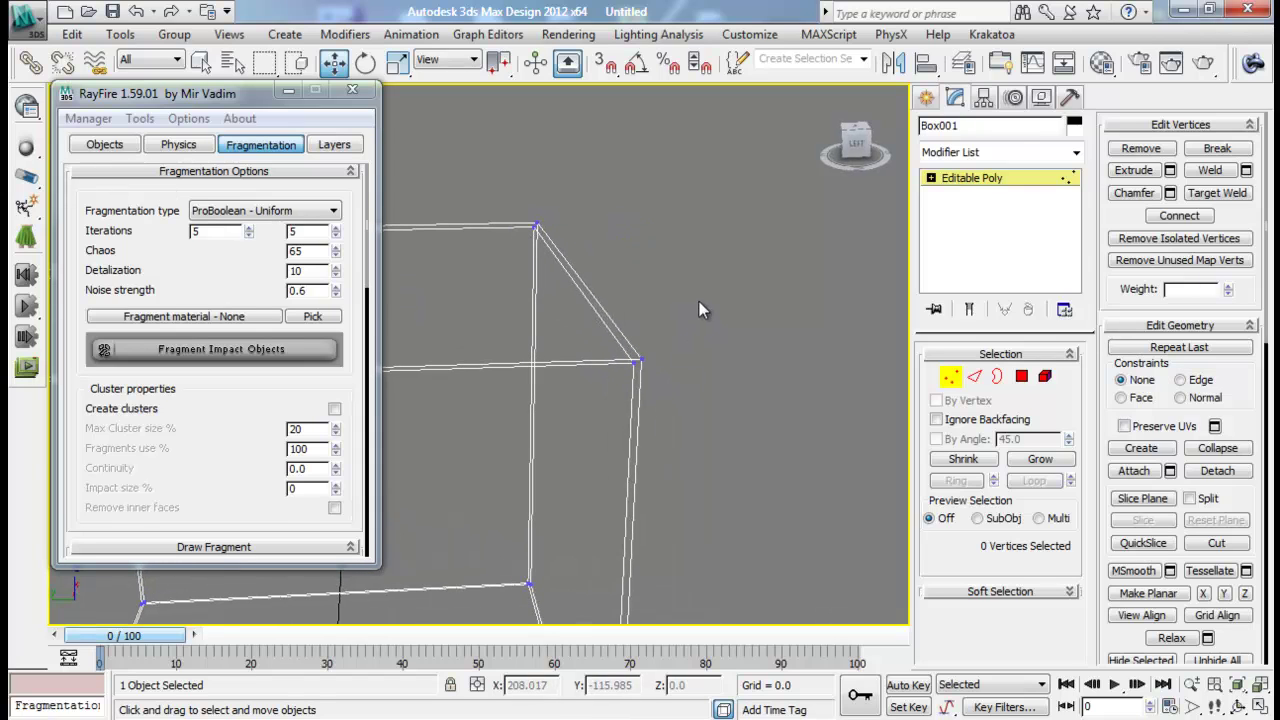
{"action": "left_click_drag", "start_coordinate": [699, 301], "coordinate": [557, 413]}
{"action": "middle_click_drag", "start_coordinate": [666, 386], "coordinate": [685, 366]}
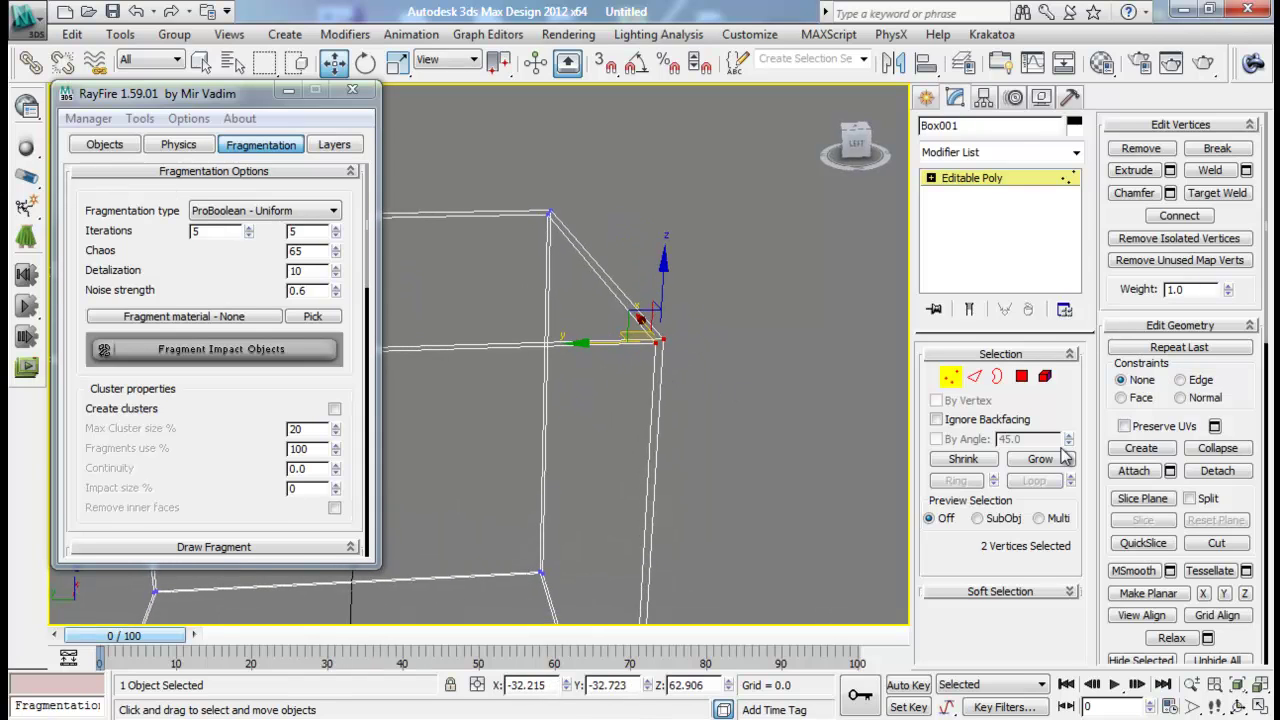
{"action": "left_click", "coordinate": [1170, 195]}
{"action": "middle_click_drag", "start_coordinate": [672, 361], "coordinate": [681, 427]}
{"action": "scroll", "coordinate": [644, 394], "scroll_direction": "up", "scroll_amount": 3}
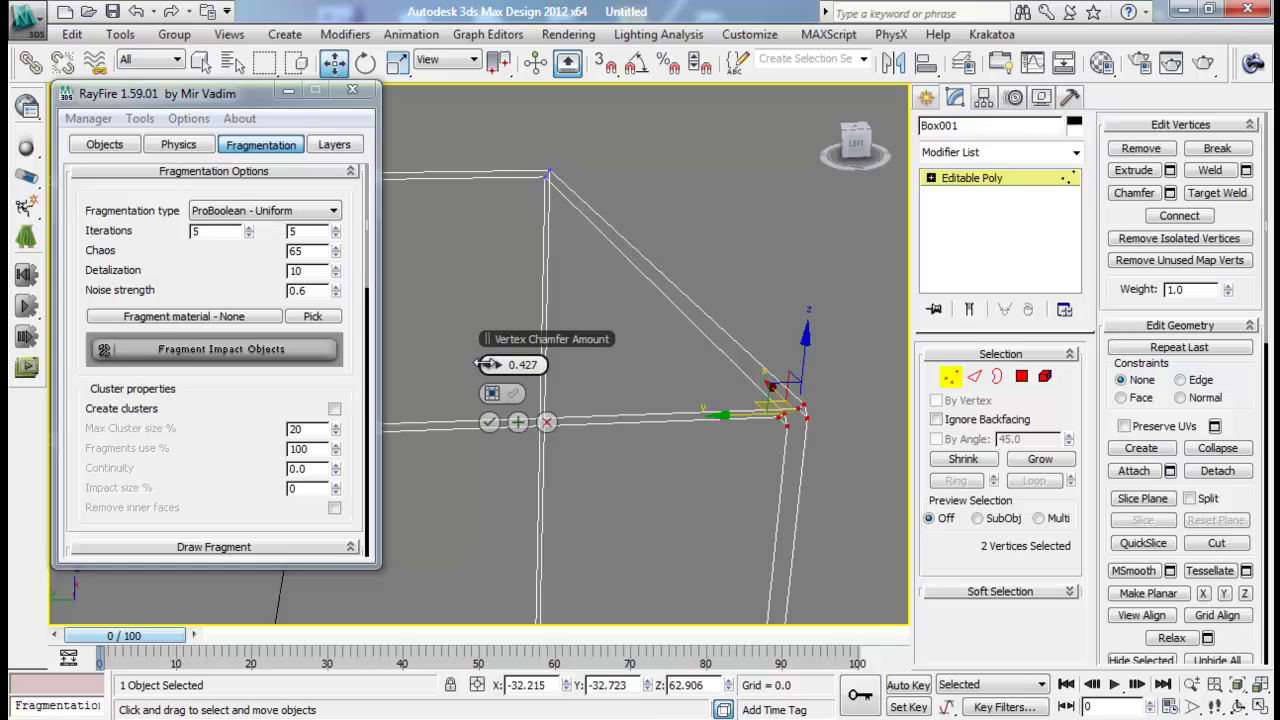
{"action": "left_click", "coordinate": [489, 422]}
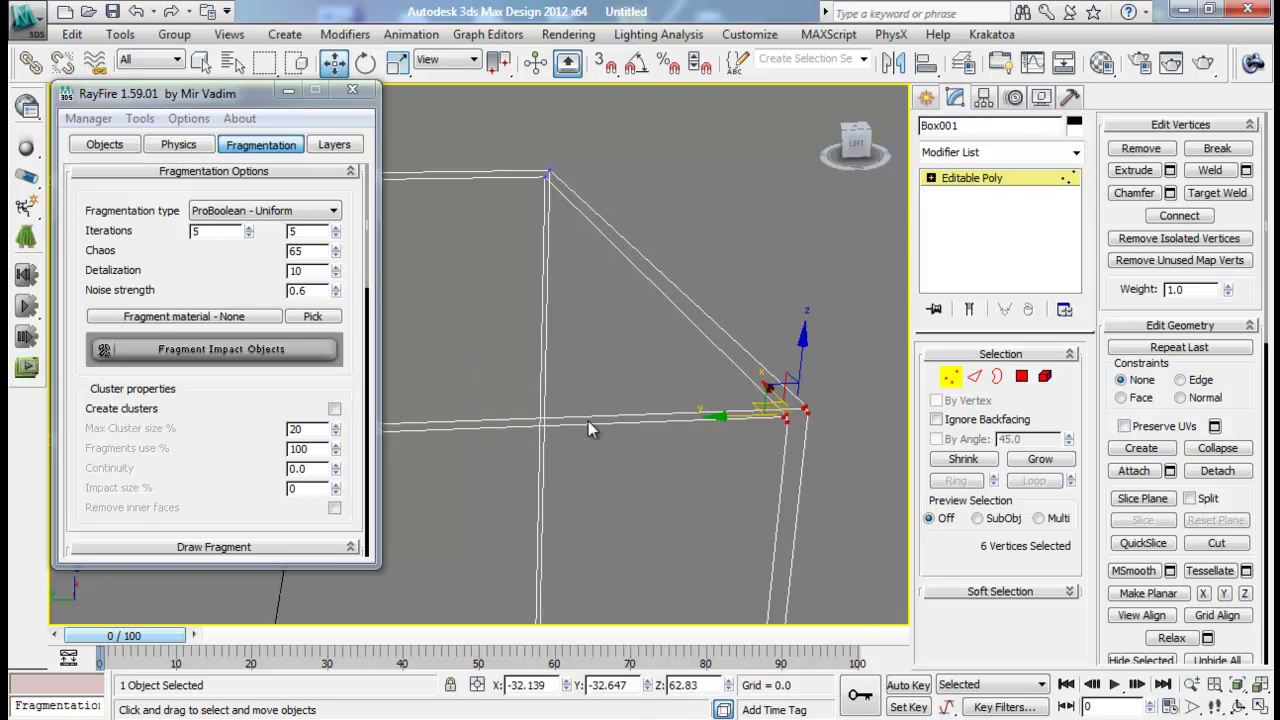
- Select only the two small triangular polygons at the chamfered outer and inner corner, and bridge them
{"action": "middle_click_drag", "start_coordinate": [589, 426], "coordinate": [775, 388], "text": "alt"}
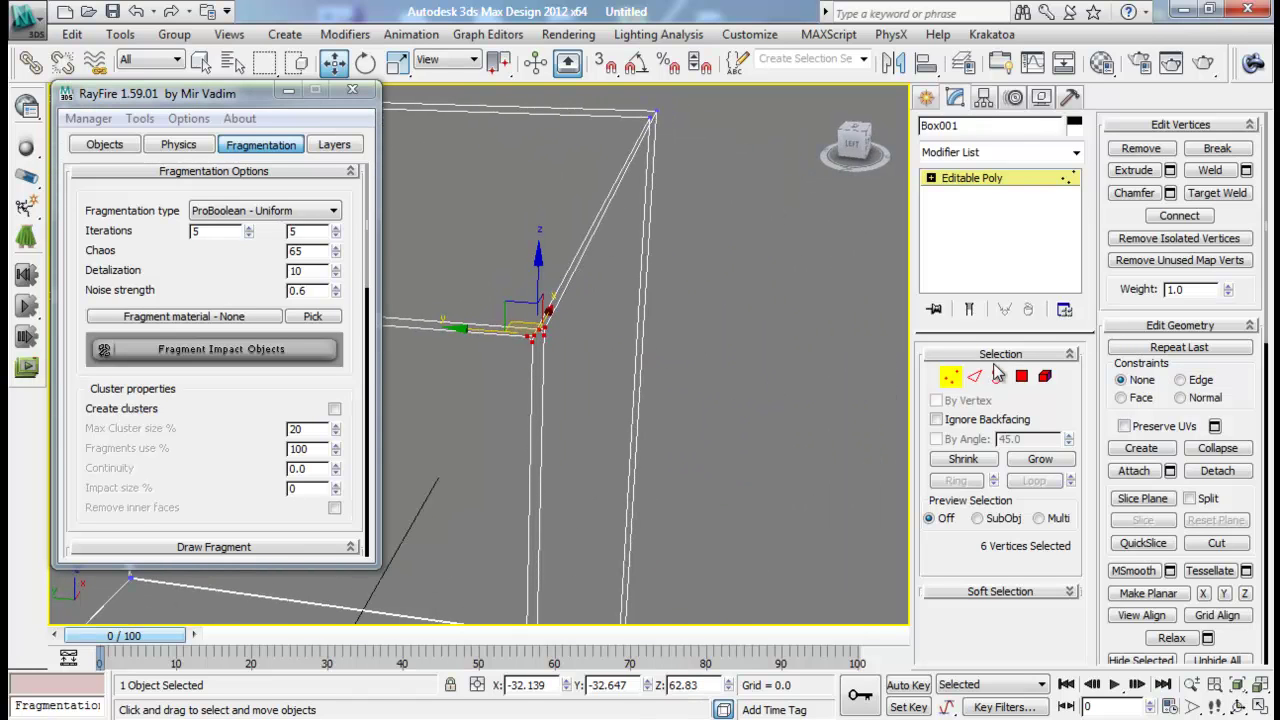
{"action": "left_click", "coordinate": [1021, 376], "text": "ctrl"}
{"action": "middle_click_drag", "start_coordinate": [607, 420], "coordinate": [612, 419], "text": "alt"}
{"action": "left_click", "coordinate": [873, 327]}
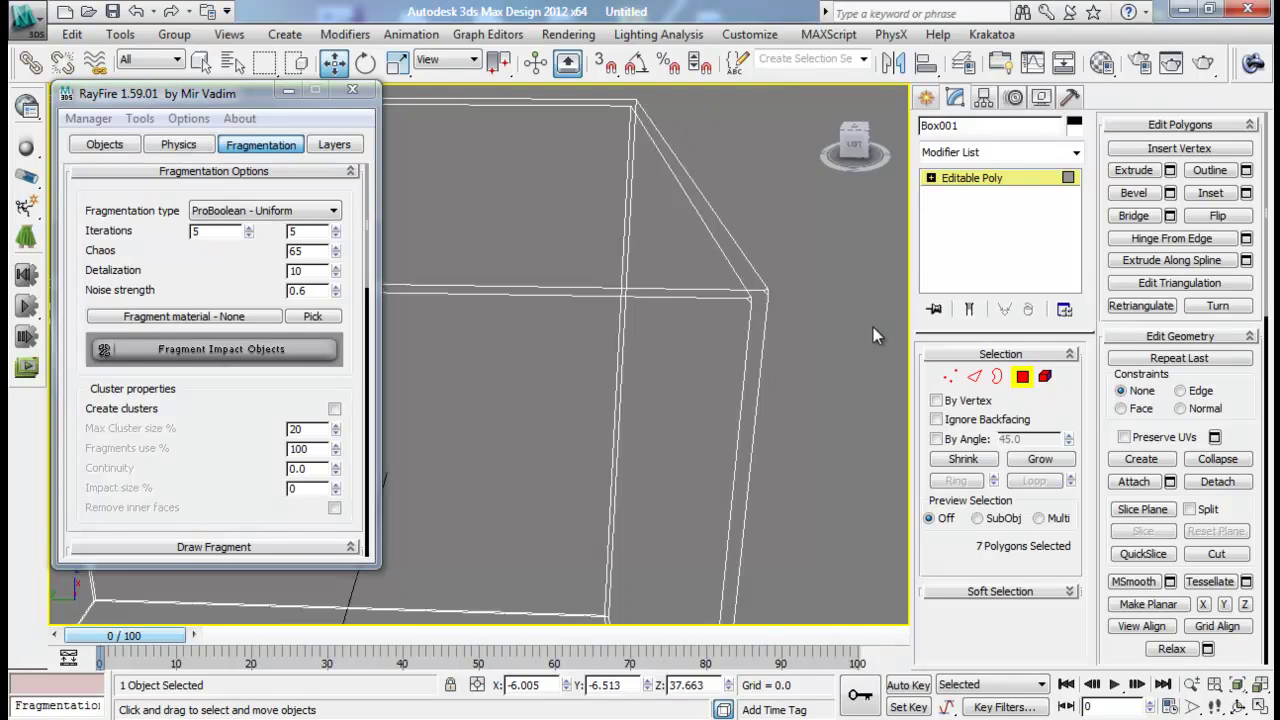
{"action": "left_click_drag", "start_coordinate": [803, 243], "coordinate": [695, 354]}
{"action": "left_click_drag", "start_coordinate": [616, 185], "coordinate": [567, 237], "text": "alt"}
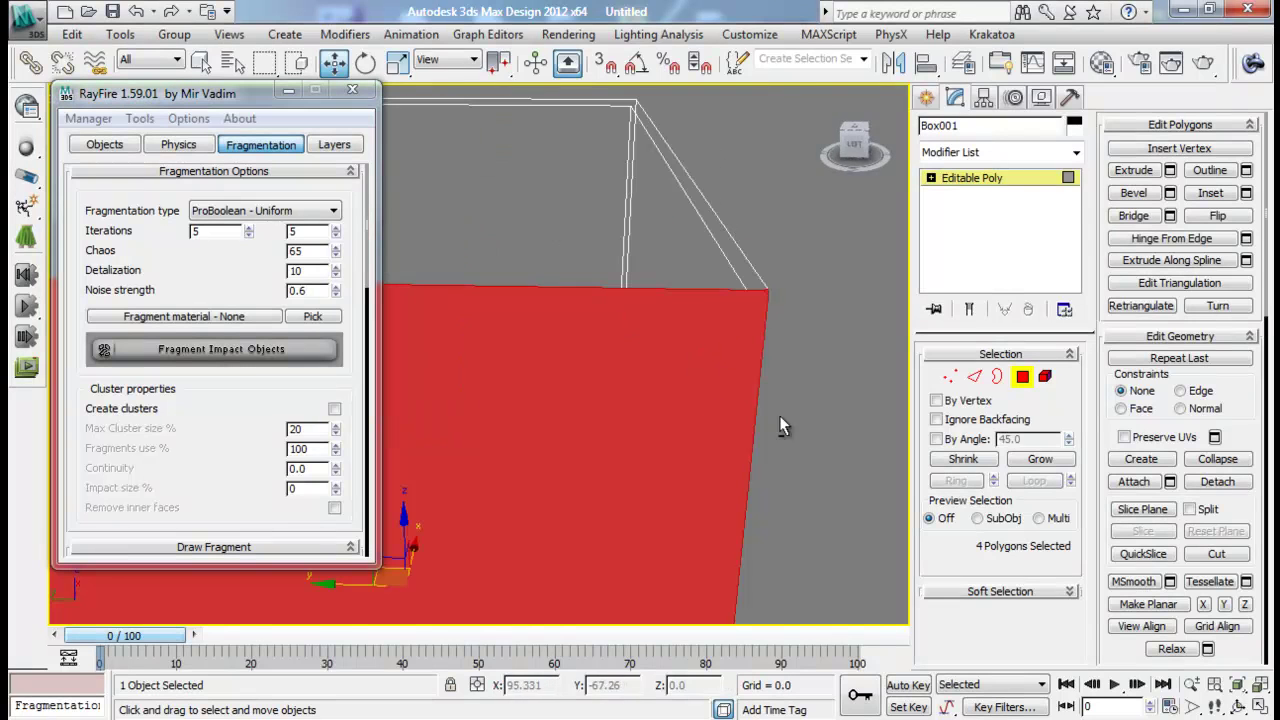
{"action": "left_click_drag", "start_coordinate": [779, 415], "coordinate": [495, 345], "text": "alt"}
{"action": "middle_click_drag", "start_coordinate": [661, 347], "coordinate": [590, 390], "text": "alt"}
{"action": "middle_click_drag", "start_coordinate": [669, 388], "coordinate": [606, 297], "text": "alt"}
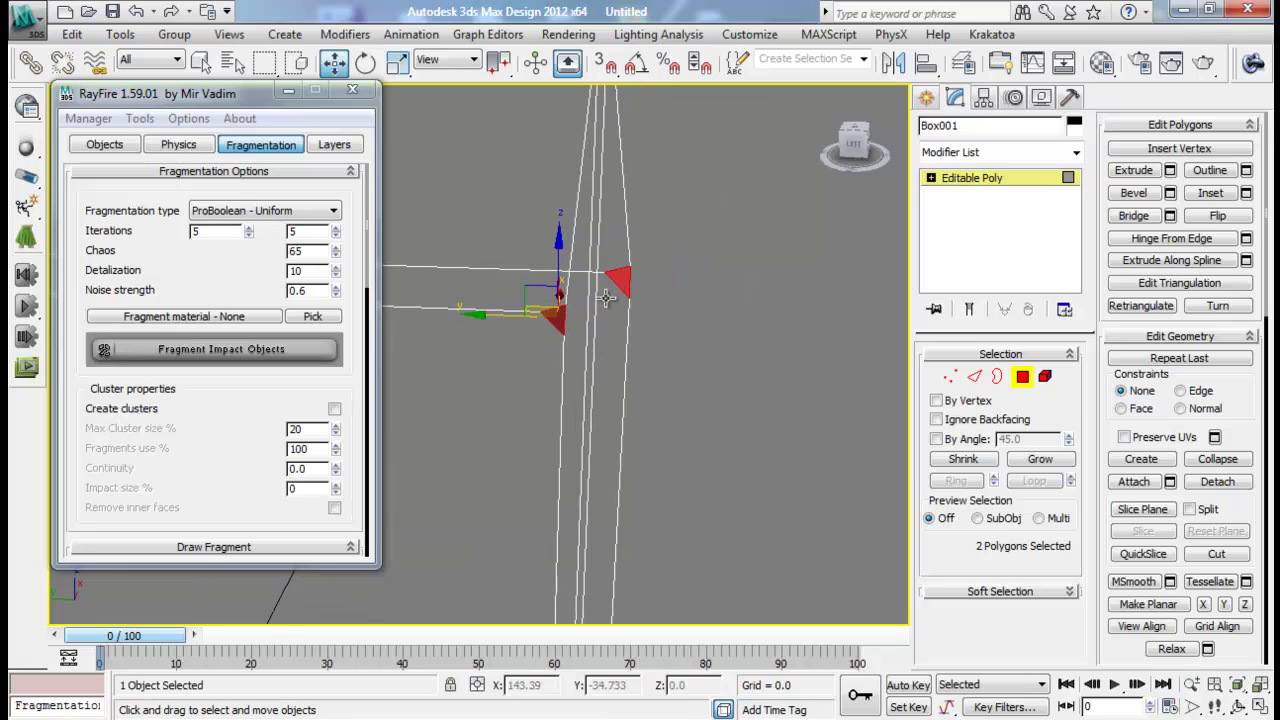
{"action": "left_click", "coordinate": [1133, 217]}
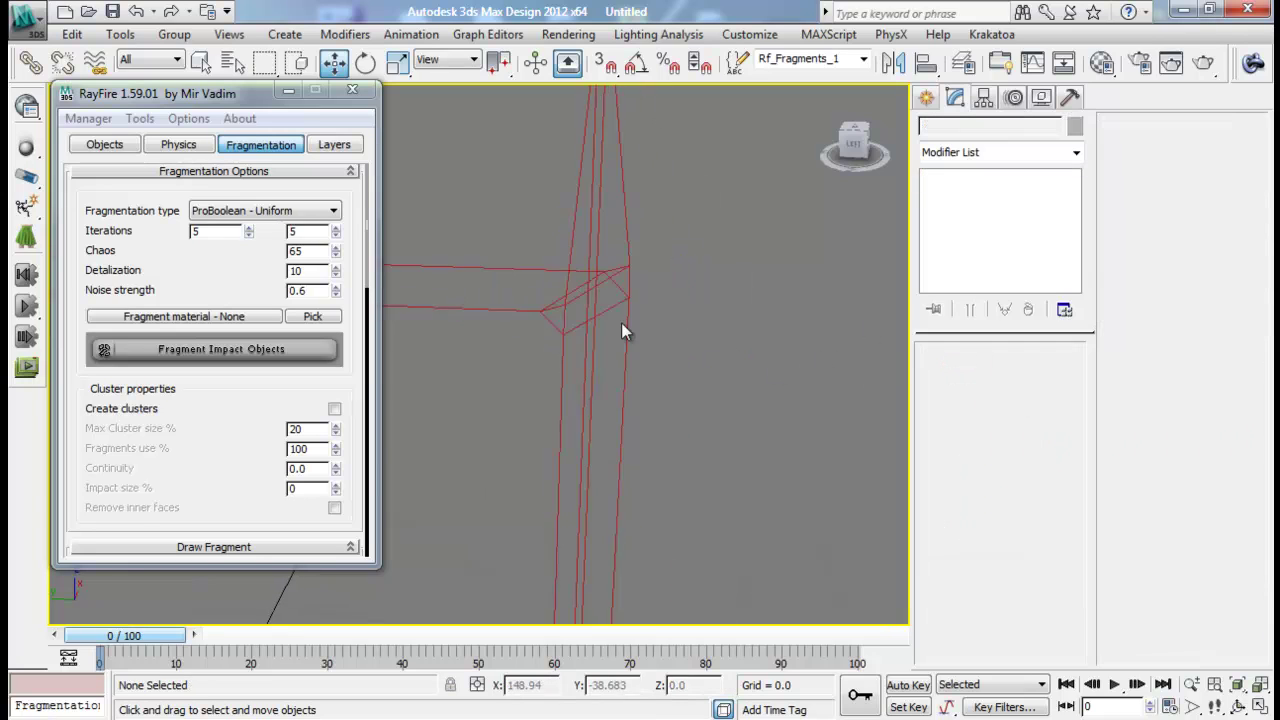
- Display the box shaded to inspect the bridged corner, and select the whole box
{"action": "scroll", "coordinate": [621, 322], "scroll_direction": "up", "scroll_amount": 3}
{"action": "key", "text": "F3"}
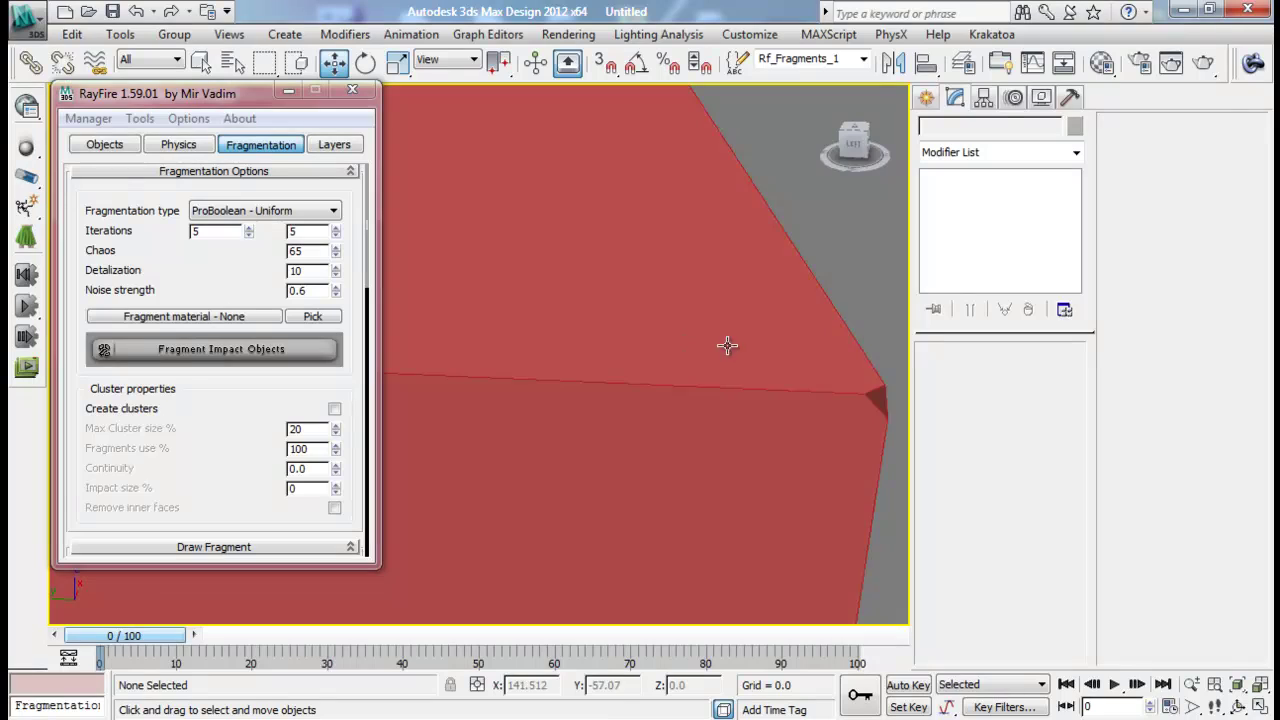
{"action": "mouse_move", "coordinate": [727, 346]}
{"action": "middle_mouse_down", "text": "alt"}
{"action": "mouse_move", "coordinate": [740, 317]}
{"action": "mouse_move", "coordinate": [734, 331]}
{"action": "mouse_move", "coordinate": [646, 283]}
{"action": "mouse_move", "coordinate": [688, 465]}
{"action": "mouse_move", "coordinate": [667, 514]}
{"action": "mouse_move", "coordinate": [675, 315]}
{"action": "mouse_move", "coordinate": [800, 345]}
{"action": "mouse_move", "coordinate": [606, 320]}
{"action": "mouse_move", "coordinate": [634, 374]}
{"action": "mouse_move", "coordinate": [614, 374]}
{"action": "mouse_move", "coordinate": [603, 325]}
{"action": "mouse_move", "coordinate": [663, 334]}
{"action": "mouse_move", "coordinate": [606, 329]}
{"action": "middle_mouse_up", "text": "alt"}
{"action": "scroll", "coordinate": [675, 318], "scroll_direction": "down", "scroll_amount": 5}
{"action": "left_click", "coordinate": [604, 328]}
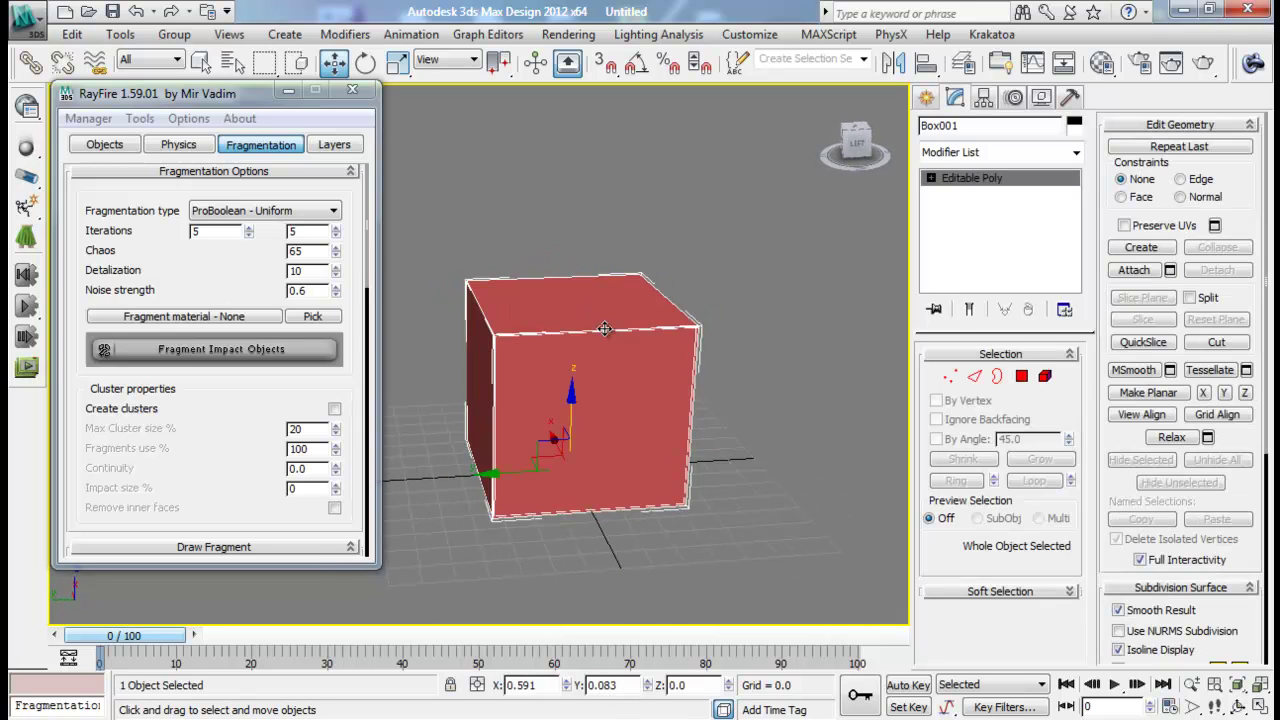
- Add the box to RayFire's dynamic/impact objects and fragment it with ProBoolean - Uniform
{"action": "left_click", "coordinate": [104, 144]}
{"action": "left_click", "coordinate": [113, 198]}
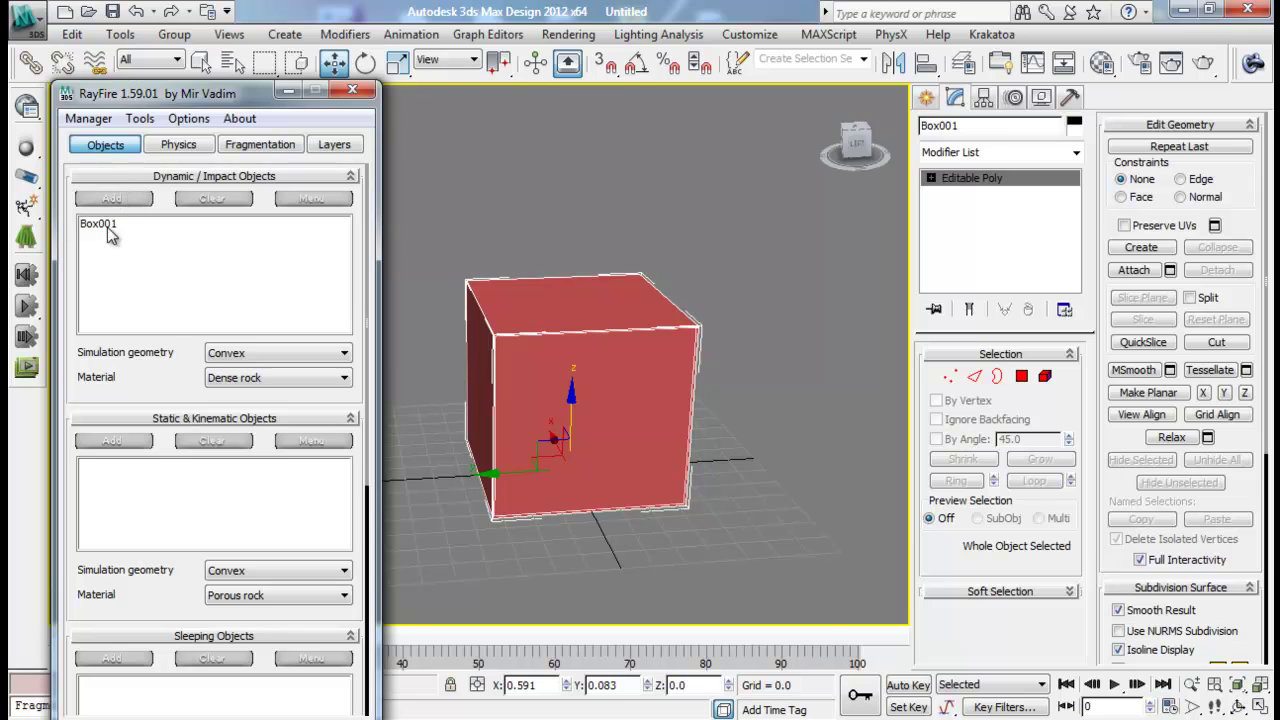
{"action": "left_click", "coordinate": [262, 144]}
{"action": "left_click", "coordinate": [225, 350]}
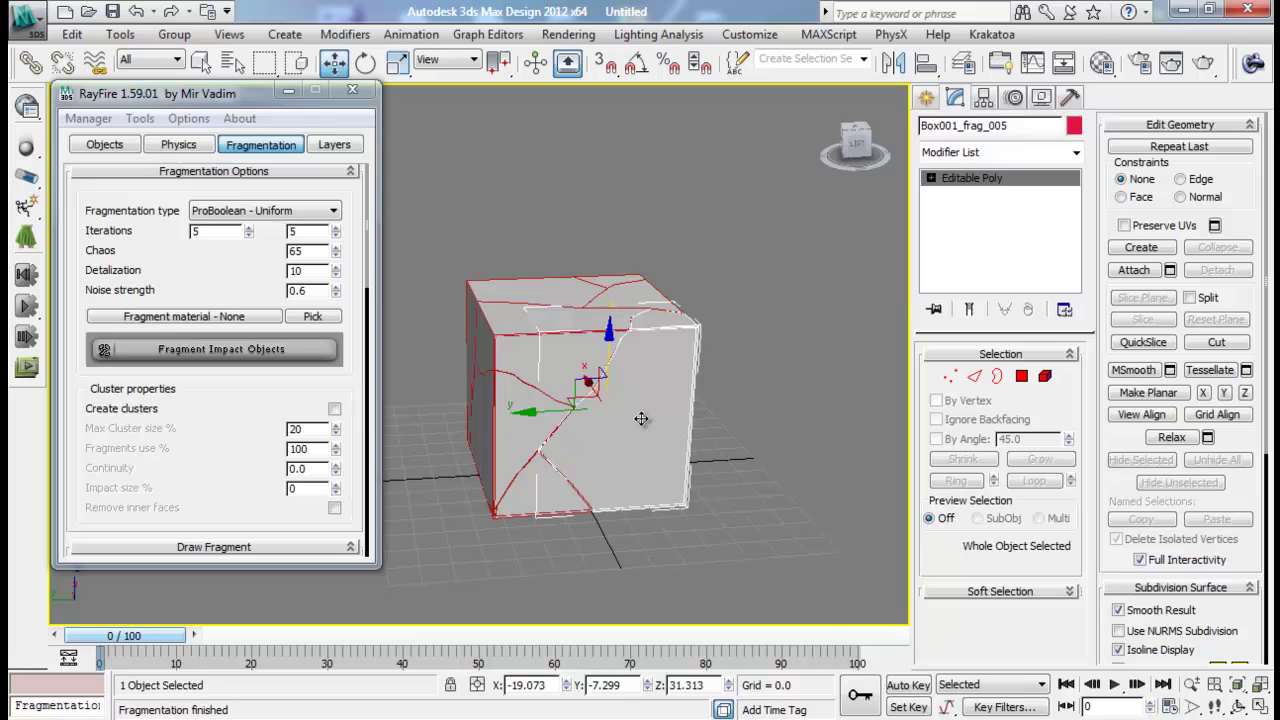
- Pull the large front fragment and one top-corner fragment away from the box to examine their cut surfaces
{"action": "left_click_drag", "start_coordinate": [525, 416], "coordinate": [686, 410]}
{"action": "mouse_move", "coordinate": [700, 440]}
{"action": "middle_mouse_down", "text": "alt"}
{"action": "mouse_move", "coordinate": [789, 457]}
{"action": "mouse_move", "coordinate": [896, 434]}
{"action": "mouse_move", "coordinate": [674, 430]}
{"action": "mouse_move", "coordinate": [700, 440]}
{"action": "middle_mouse_up", "text": "alt"}
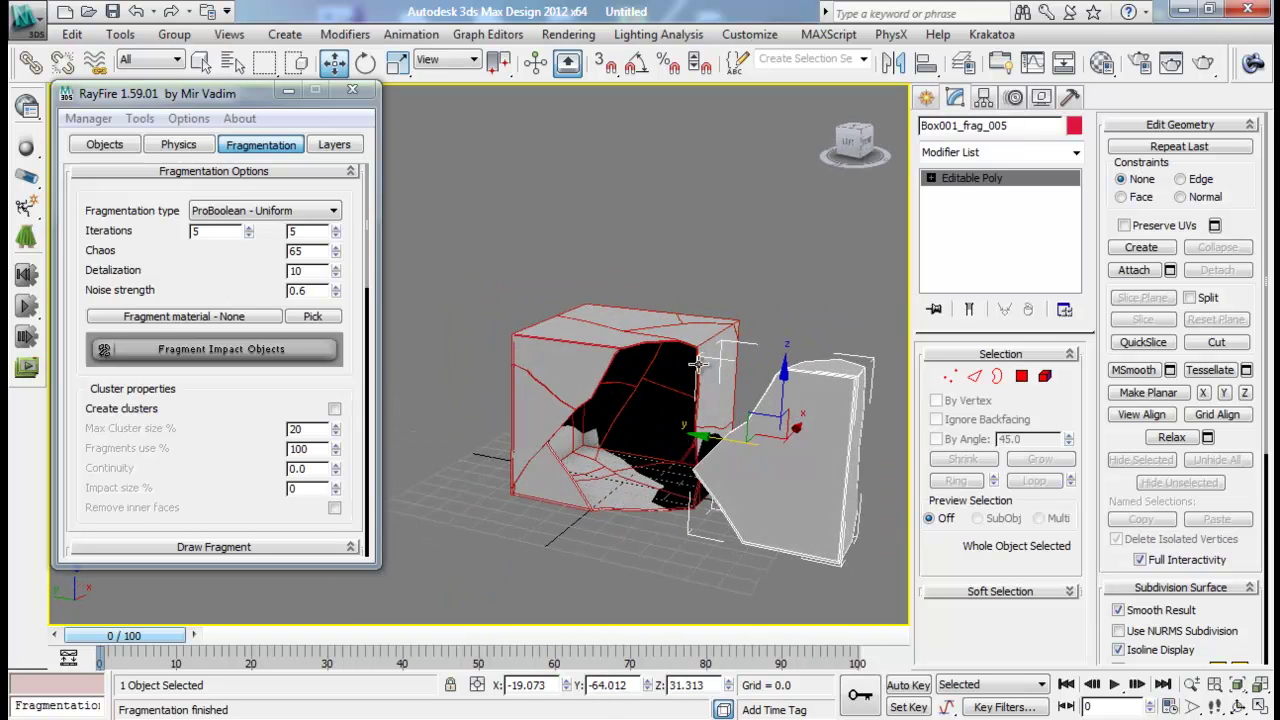
{"action": "left_click", "coordinate": [714, 358]}
{"action": "middle_click_drag", "start_coordinate": [757, 340], "coordinate": [641, 387], "text": "alt"}
{"action": "left_click_drag", "start_coordinate": [624, 391], "coordinate": [752, 352]}
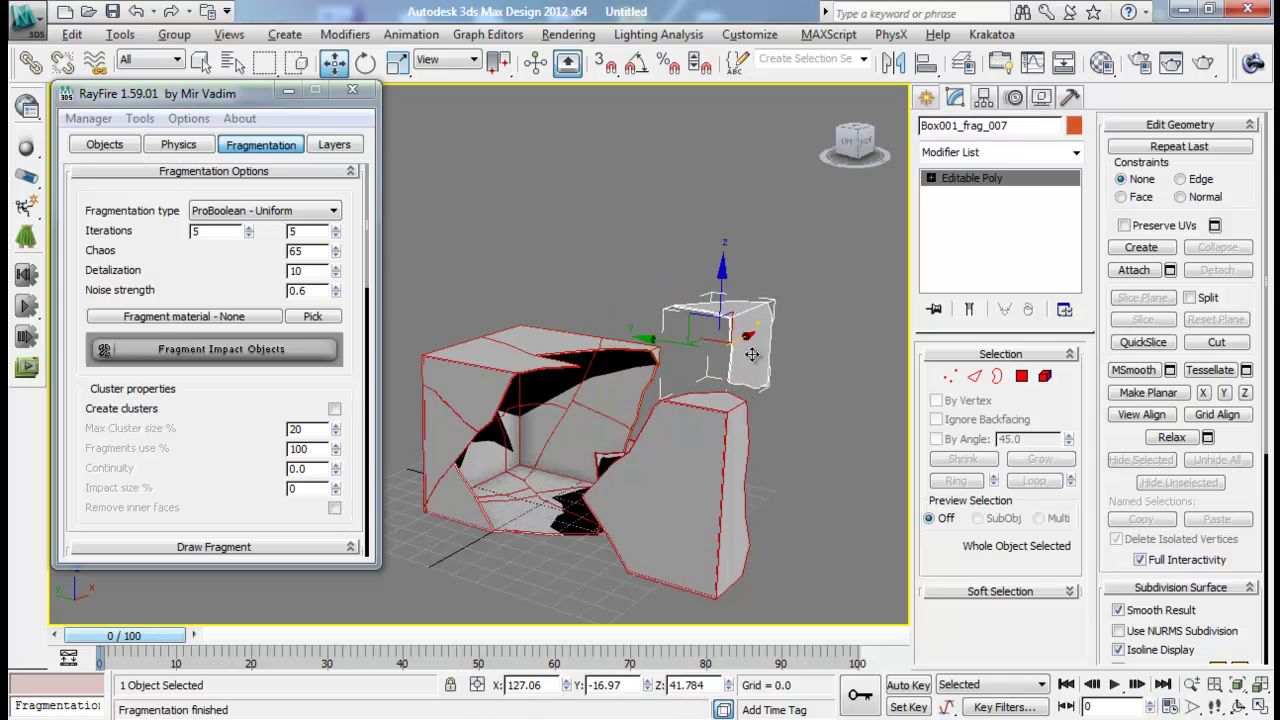
{"action": "middle_click_drag", "start_coordinate": [752, 352], "coordinate": [880, 348], "text": "alt"}
{"action": "middle_click_drag", "start_coordinate": [740, 352], "coordinate": [604, 346]}
{"action": "middle_click_drag", "start_coordinate": [604, 346], "coordinate": [505, 355], "text": "alt"}
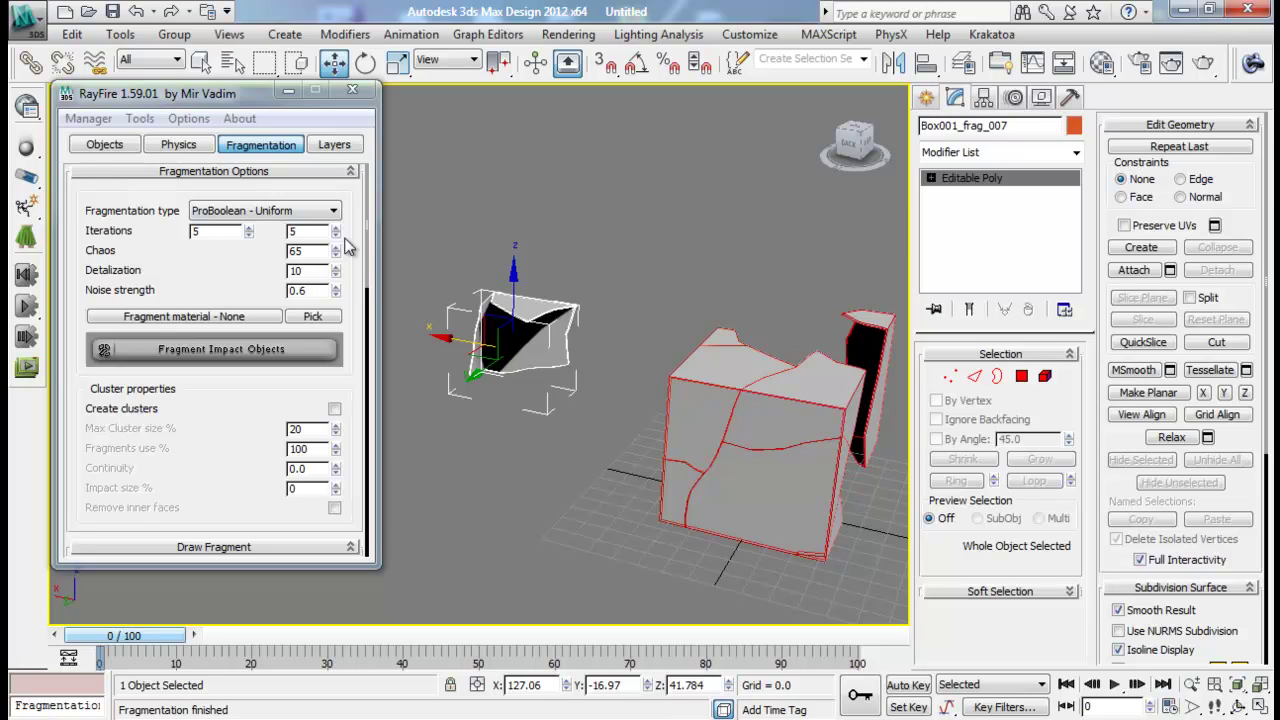
{"action": "middle_click_drag", "start_coordinate": [700, 325], "coordinate": [618, 293], "text": "alt"}
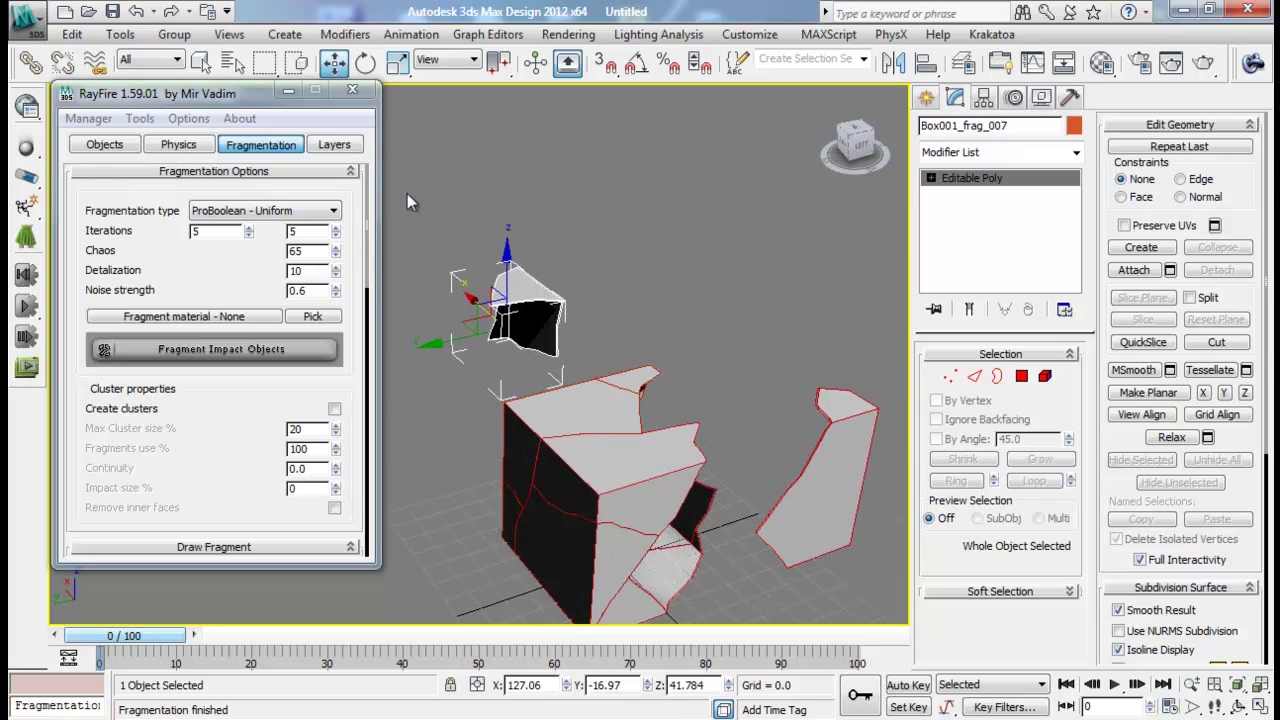
- Move the detached top-corner fragment farther along the Y axis and inspect it from several sides
{"action": "left_click", "coordinate": [438, 339]}
{"action": "left_click", "coordinate": [511, 298]}
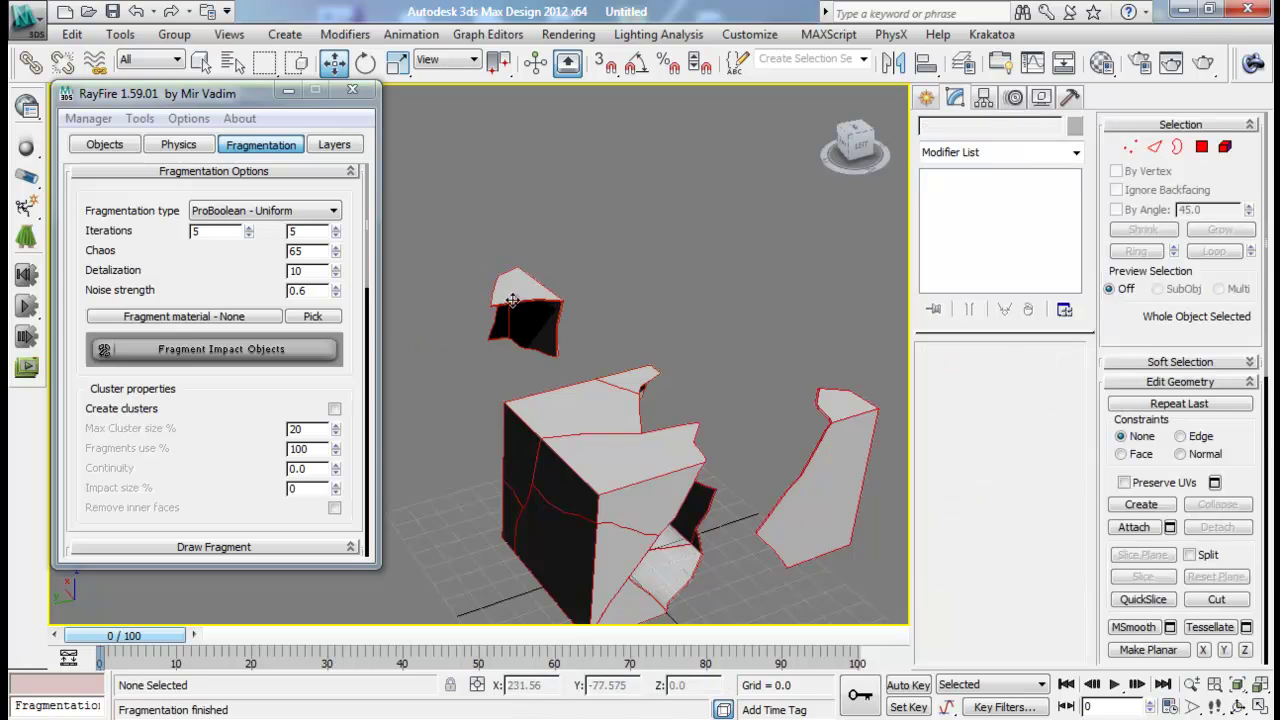
{"action": "left_click_drag", "start_coordinate": [446, 340], "coordinate": [559, 328]}
{"action": "middle_click_drag", "start_coordinate": [560, 337], "coordinate": [637, 323], "text": "alt"}
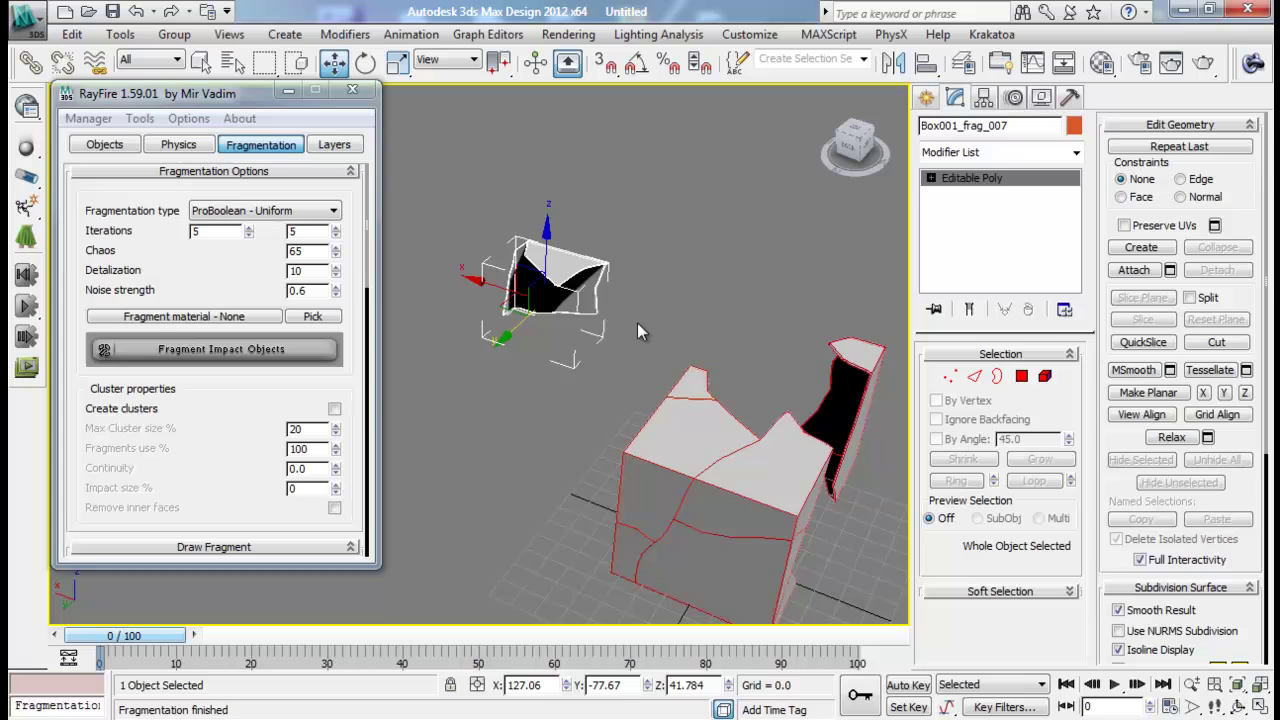
{"action": "middle_click_drag", "start_coordinate": [682, 352], "coordinate": [614, 307], "text": "alt"}
{"action": "middle_click_drag", "start_coordinate": [570, 406], "coordinate": [575, 458], "text": "alt"}
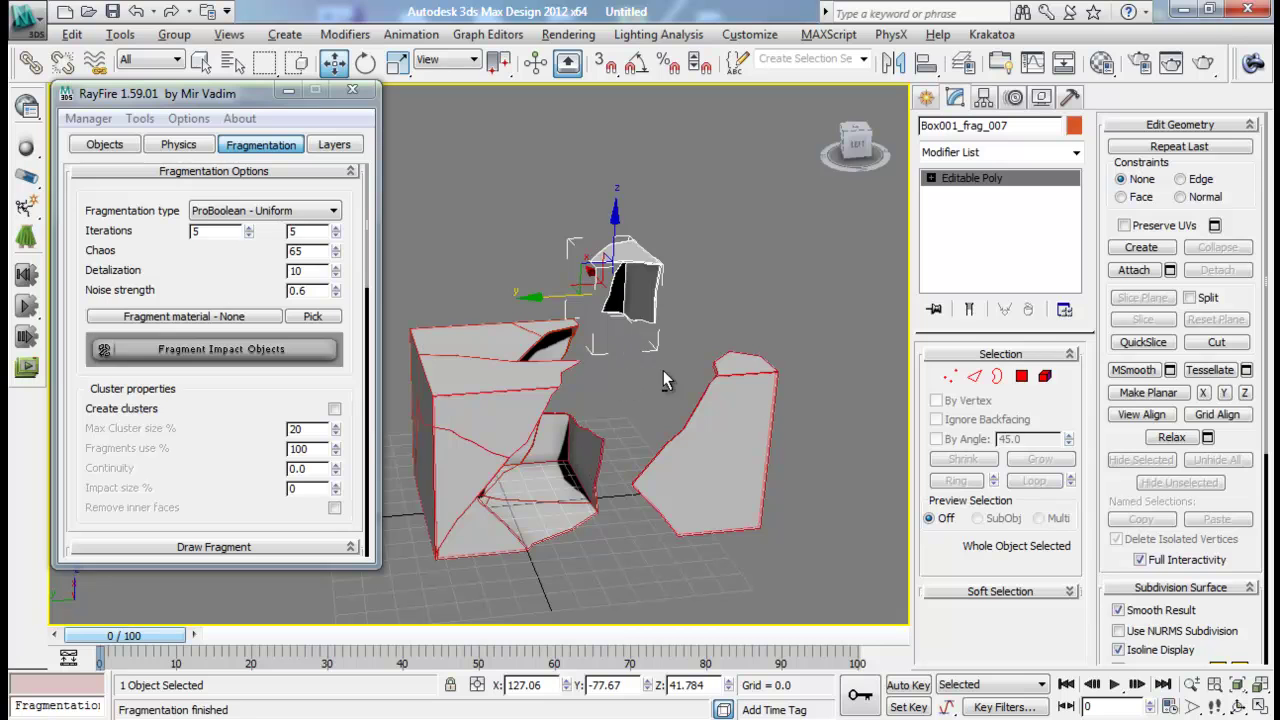
{"action": "middle_click_drag", "start_coordinate": [663, 380], "coordinate": [719, 388], "text": "alt"}
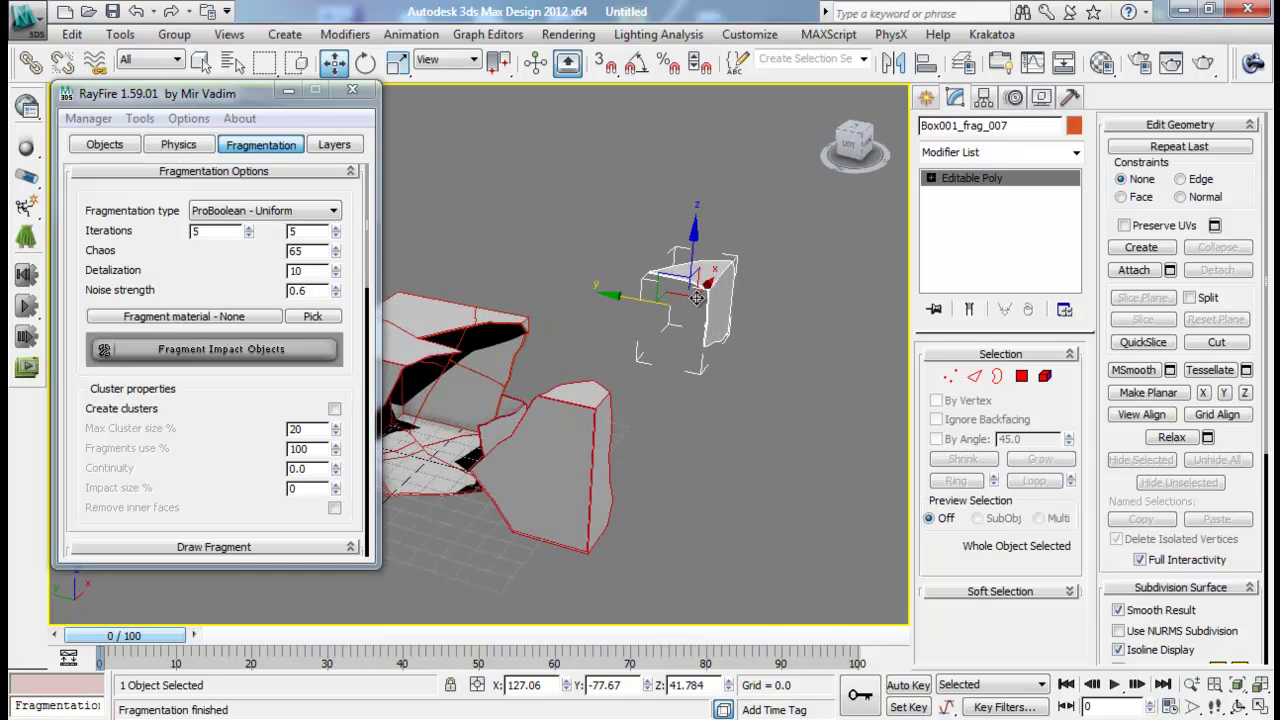
{"action": "middle_click_drag", "start_coordinate": [697, 297], "coordinate": [728, 296], "text": "alt"}
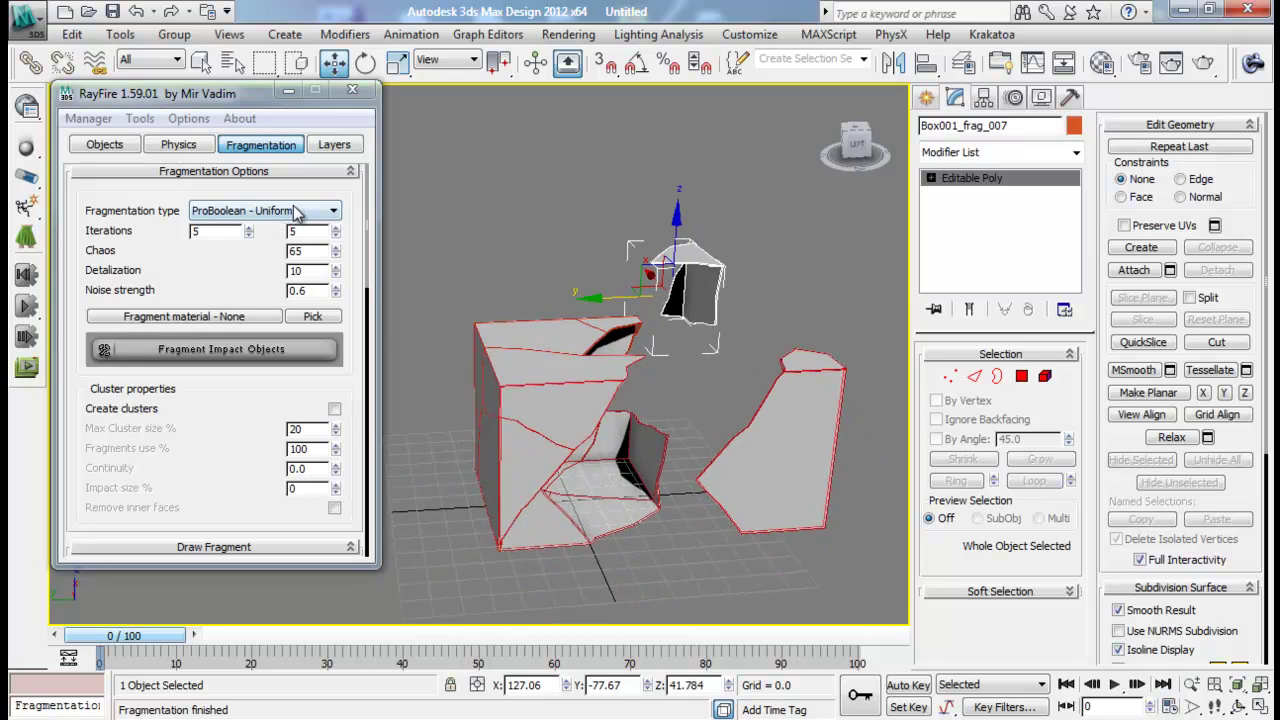
- Review the available RayFire fragmentation types and examine the separated box fragments
{"action": "left_click", "coordinate": [296, 211]}
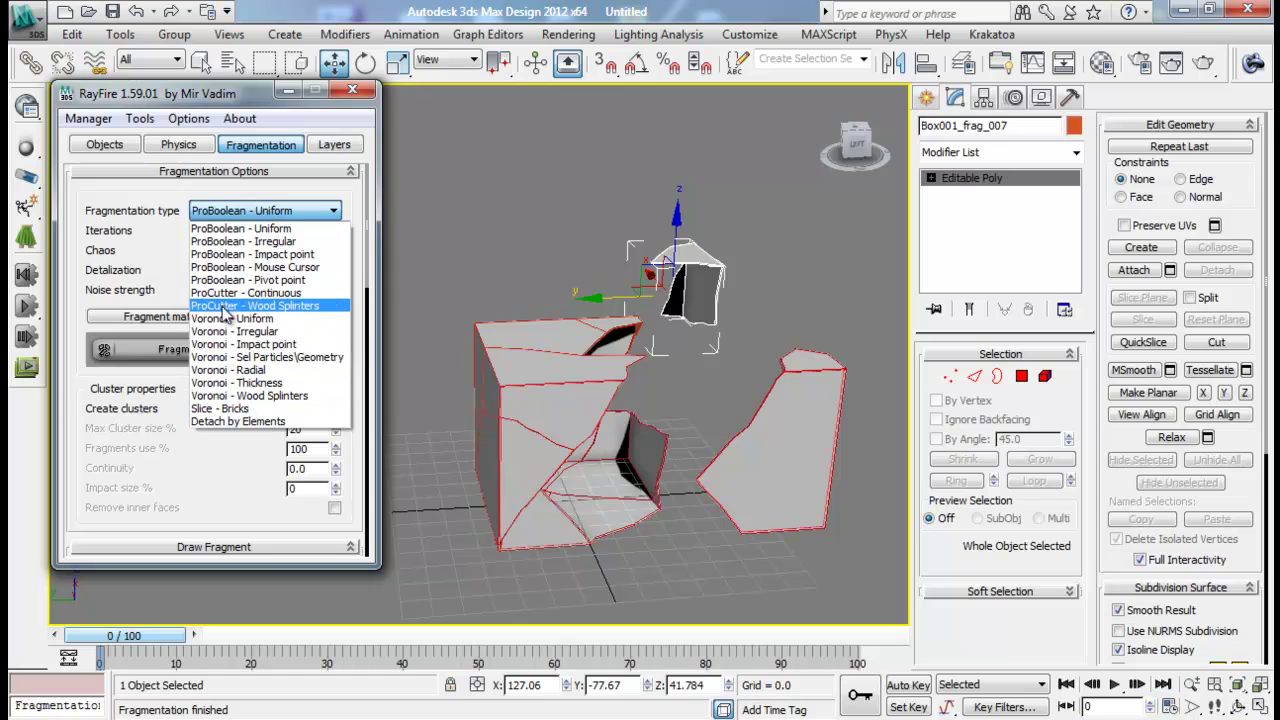
{"action": "left_click", "coordinate": [634, 281]}
{"action": "middle_click_drag", "start_coordinate": [652, 270], "coordinate": [607, 282], "text": "alt"}
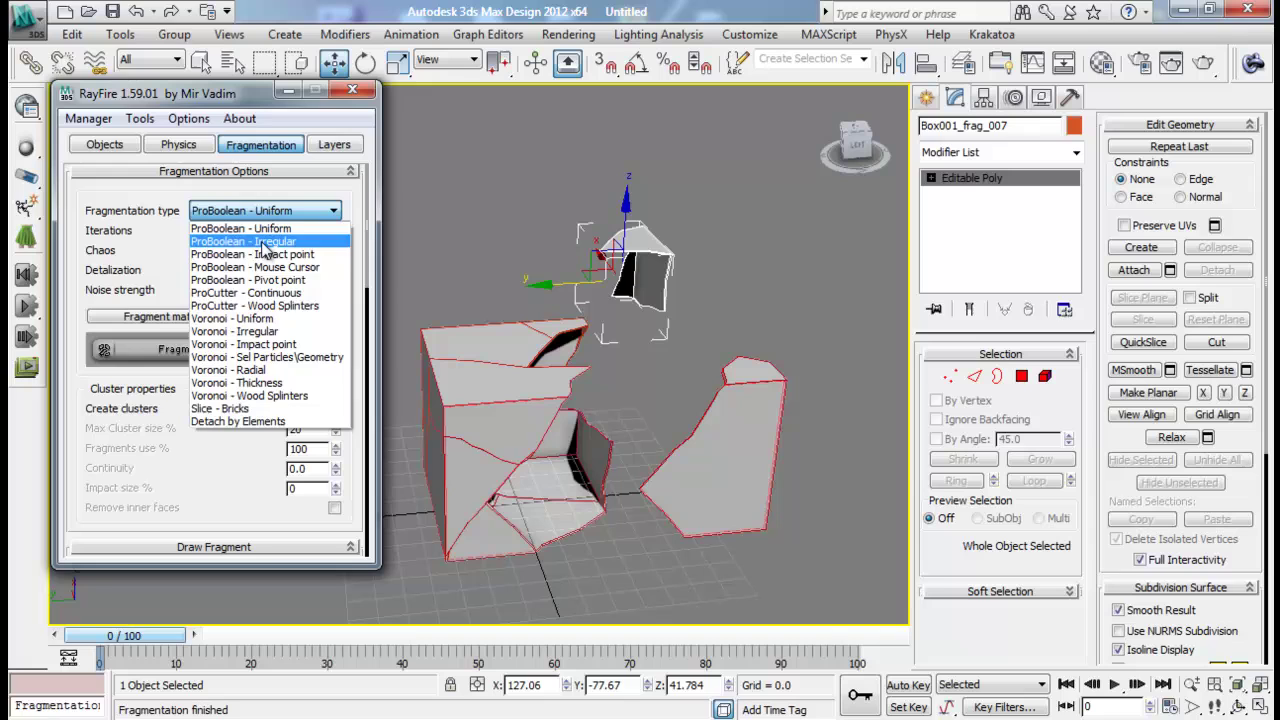
{"action": "left_click", "coordinate": [495, 258]}
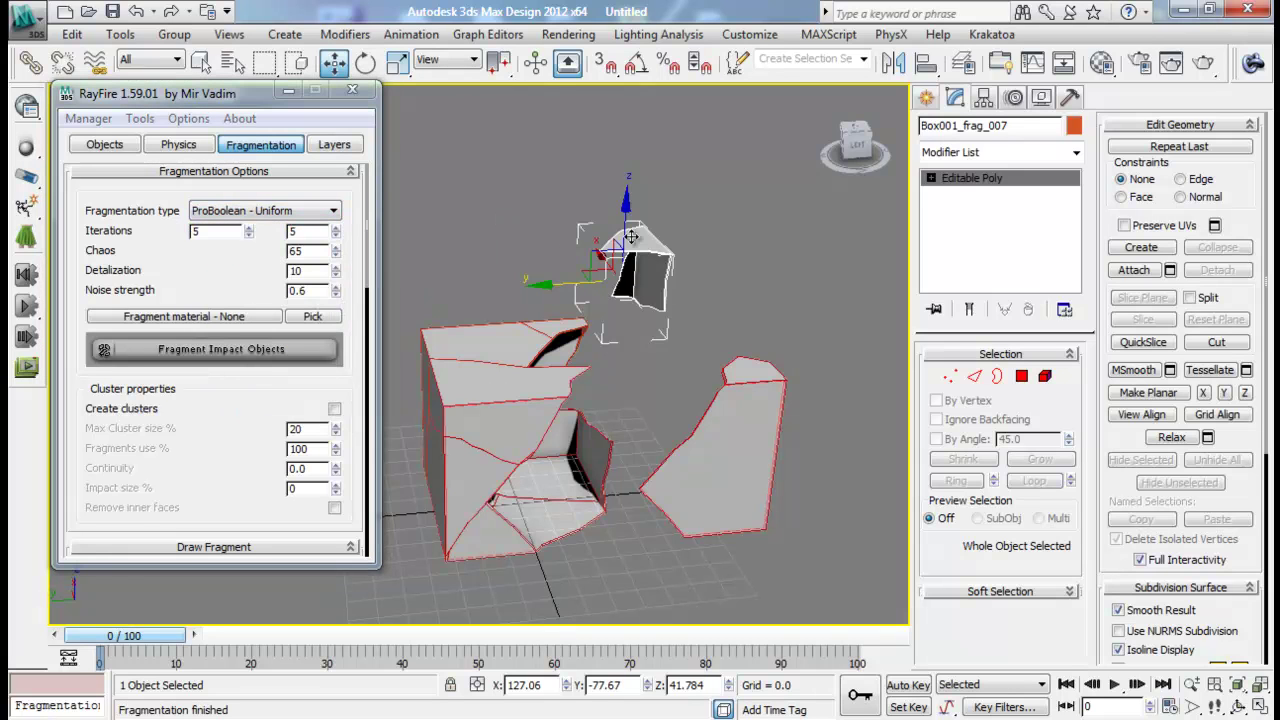
{"action": "middle_click_drag", "start_coordinate": [636, 239], "coordinate": [658, 290], "text": "alt"}
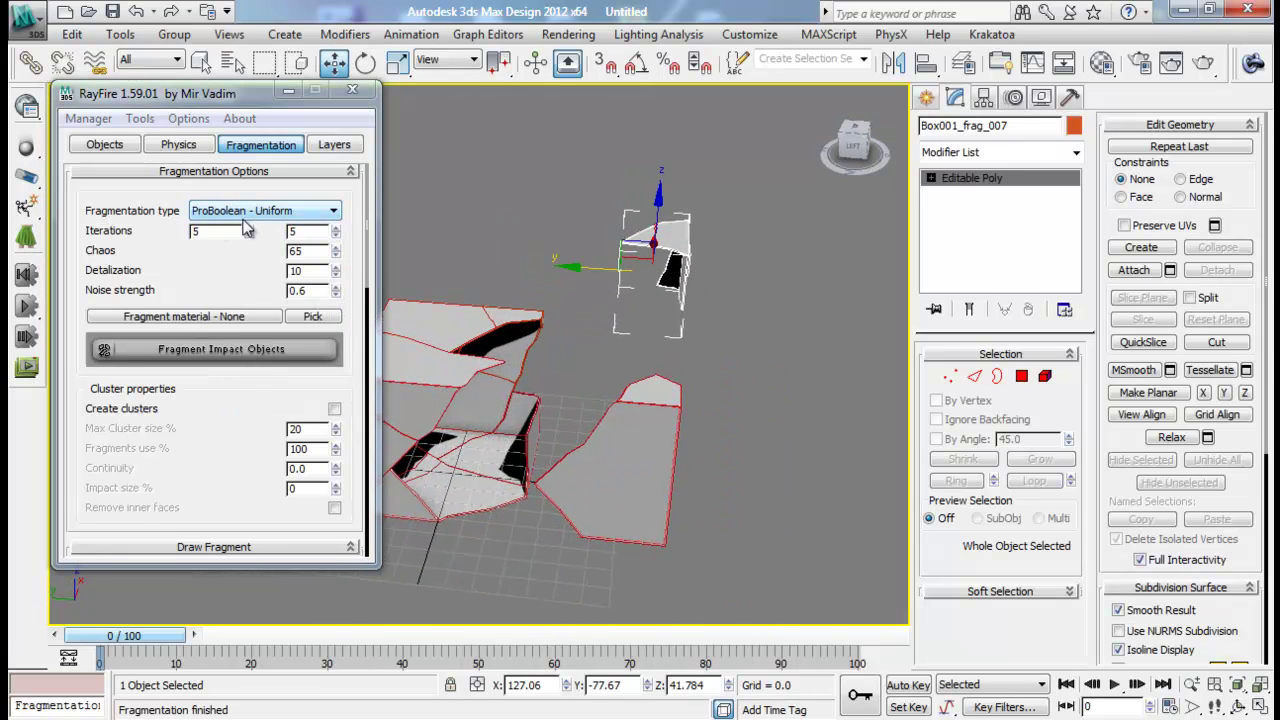
{"action": "scroll", "coordinate": [652, 375], "scroll_direction": "down", "scroll_amount": 3}
{"action": "middle_click_drag", "start_coordinate": [652, 375], "coordinate": [697, 351]}
{"action": "mouse_move", "coordinate": [613, 362]}
{"action": "middle_mouse_down", "text": "alt"}
{"action": "mouse_move", "coordinate": [648, 355]}
{"action": "mouse_move", "coordinate": [597, 381]}
{"action": "middle_mouse_up", "text": "alt"}
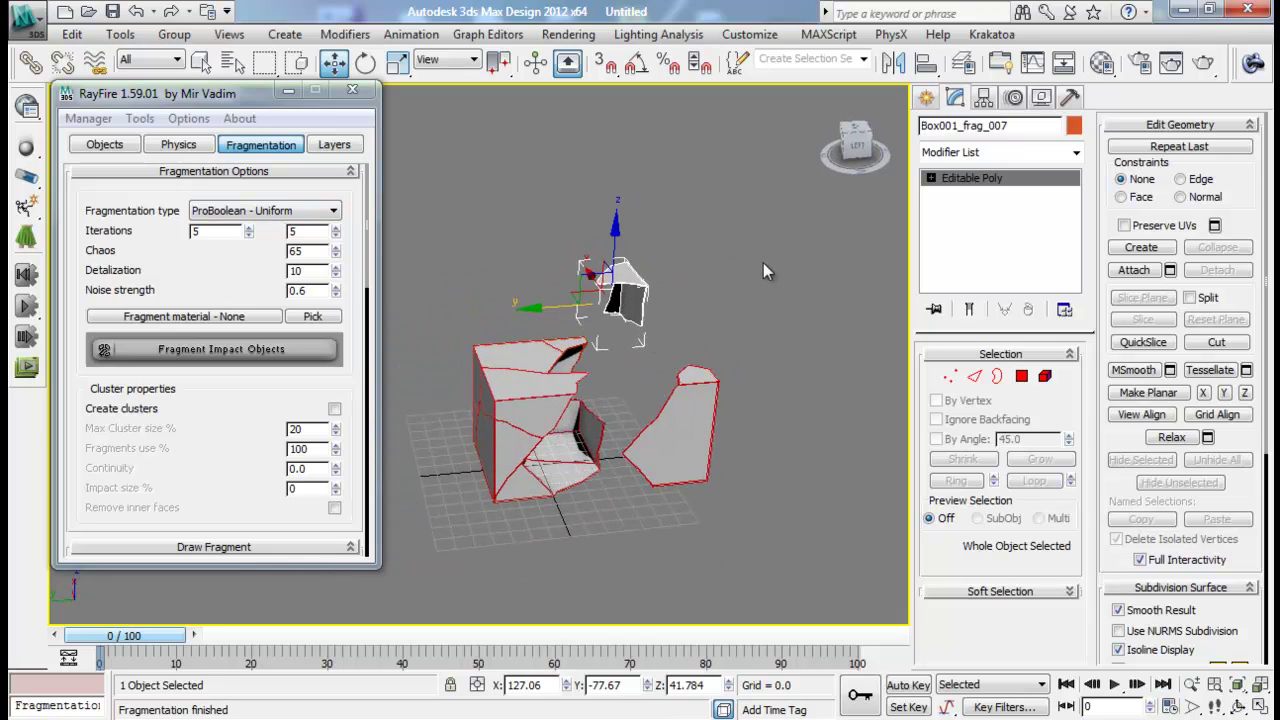
- Delete all the fragments and create a standard primitive sphere at the centre of the grid
{"action": "key", "text": "ctrl+a"}
{"action": "key", "text": "Delete"}
{"action": "left_click", "coordinate": [927, 98]}
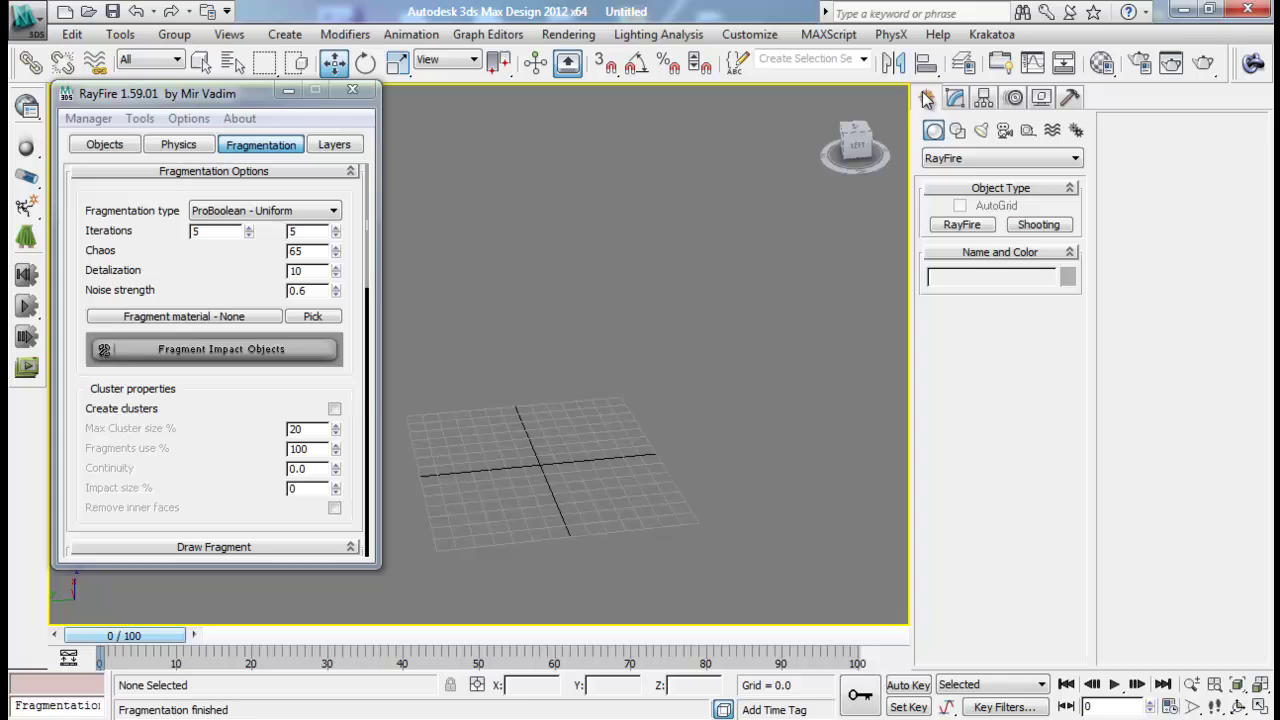
{"action": "left_click", "coordinate": [963, 158]}
{"action": "left_click", "coordinate": [965, 183]}
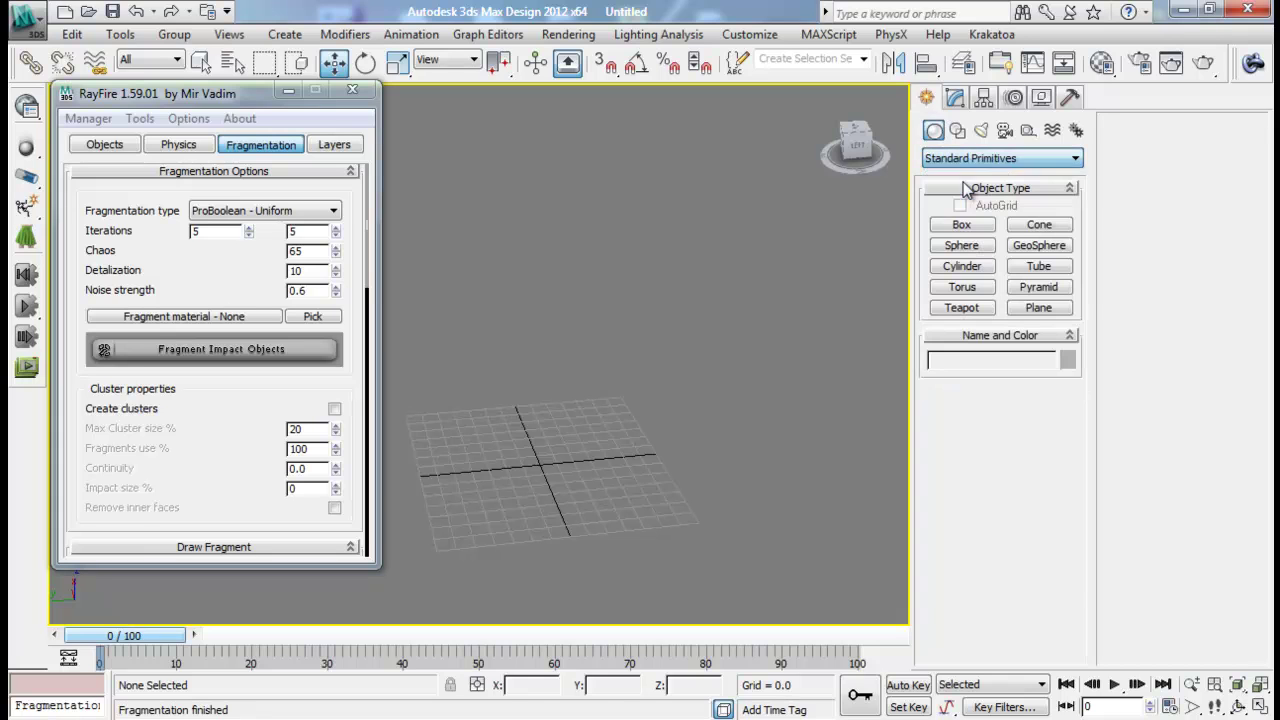
{"action": "left_click", "coordinate": [963, 246]}
{"action": "left_click_drag", "start_coordinate": [540, 467], "coordinate": [640, 467]}
{"action": "key", "text": "w"}
{"action": "scroll", "coordinate": [545, 411], "scroll_direction": "up", "scroll_amount": 10}
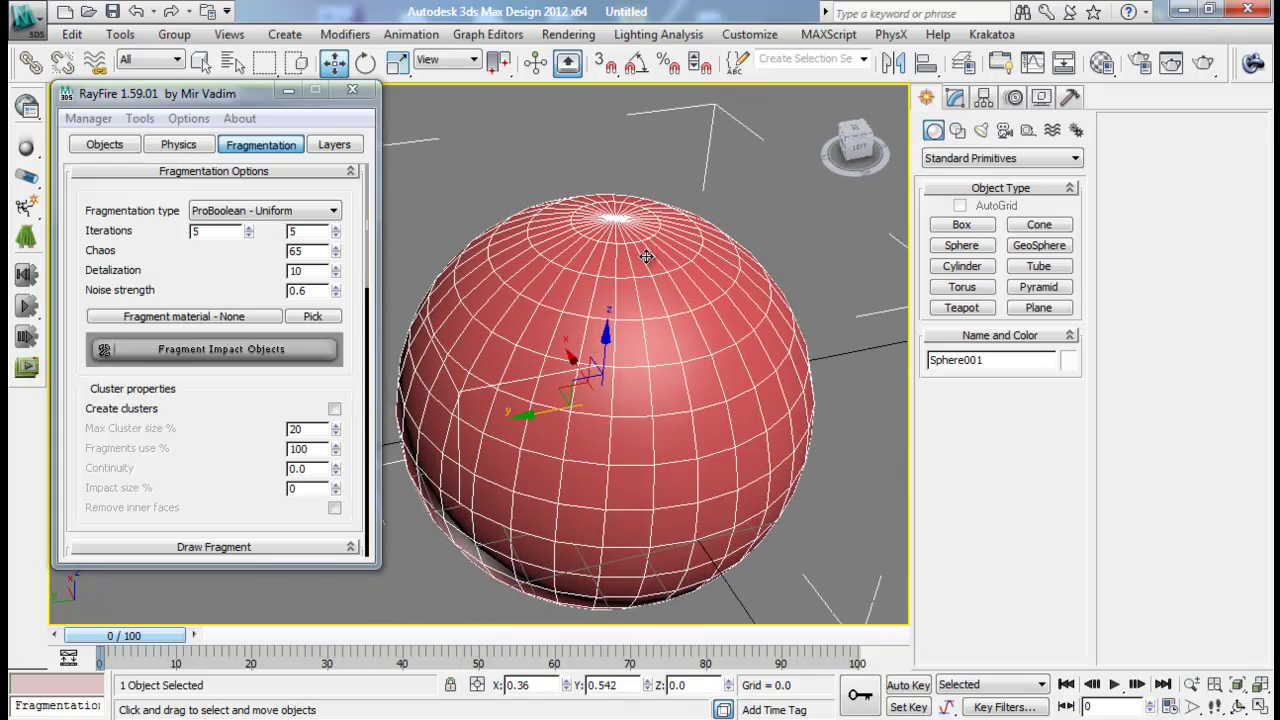
- Apply a Shell modifier to the sphere and convert it to an Editable Poly
{"action": "left_click", "coordinate": [955, 97]}
{"action": "left_click", "coordinate": [985, 152]}
{"action": "type", "text": "sh"}
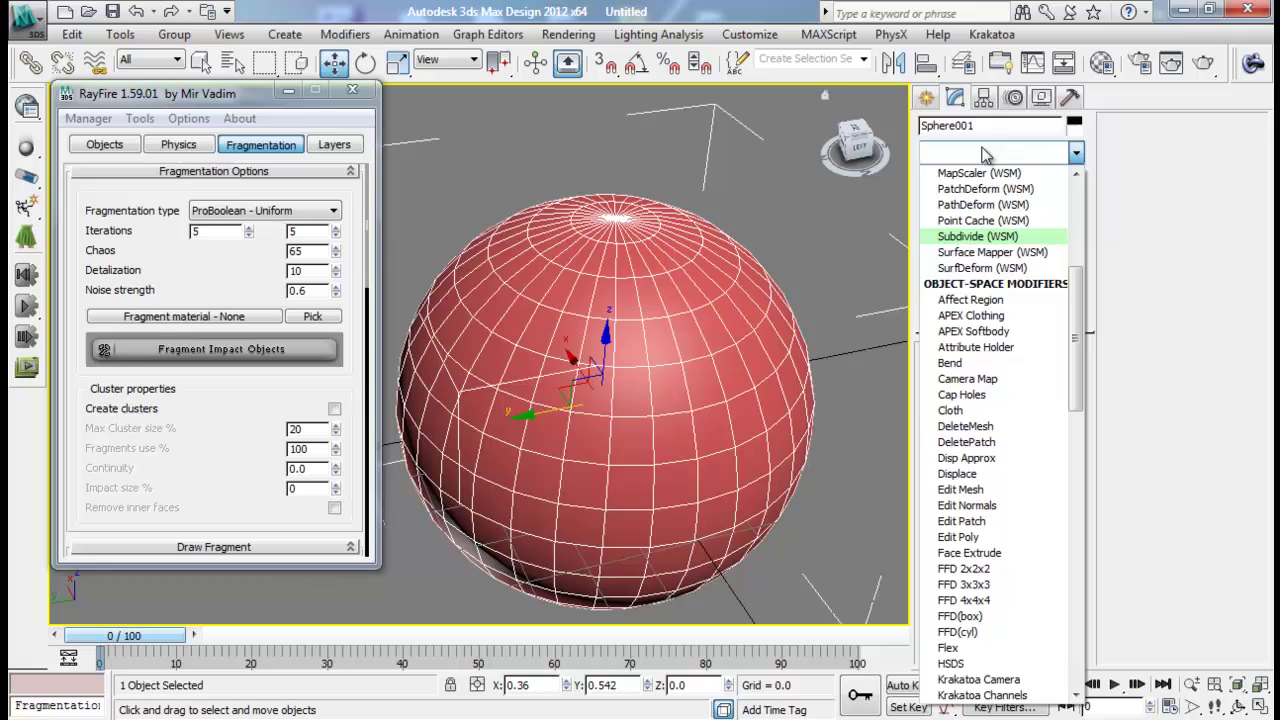
{"action": "key", "text": "Return"}
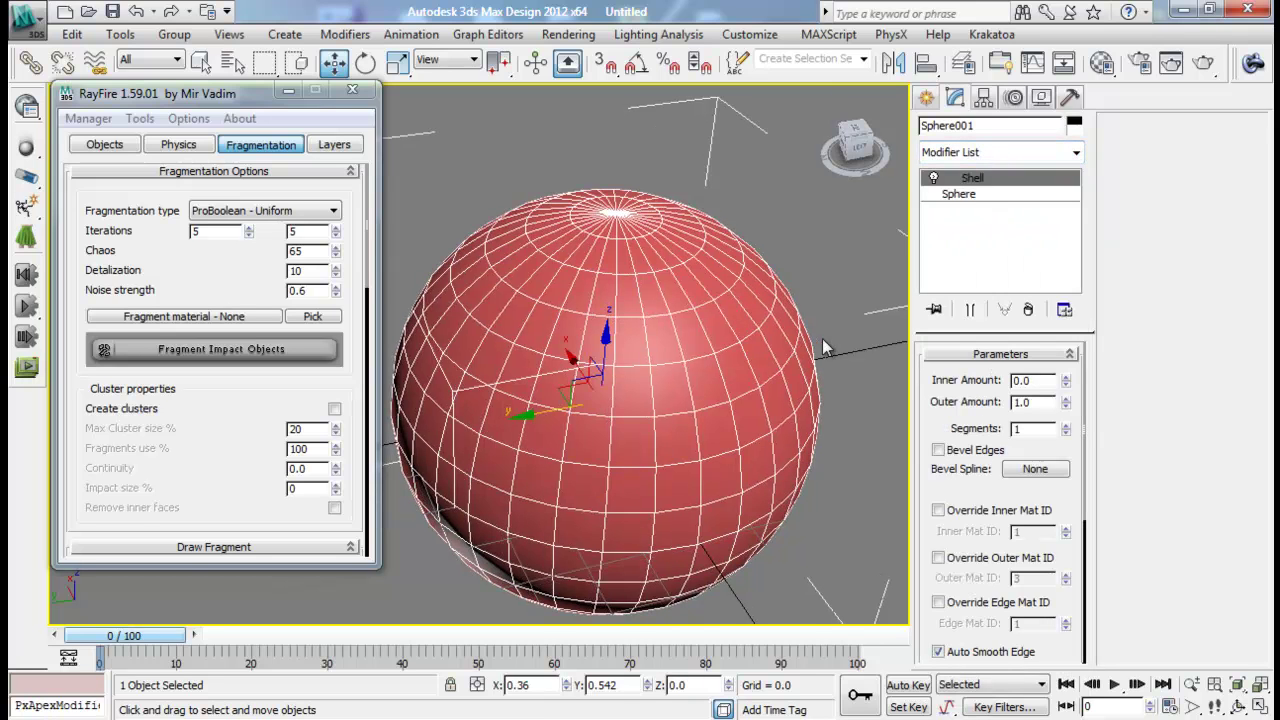
{"action": "right_click", "coordinate": [634, 277]}
{"action": "mouse_move", "coordinate": [720, 456]}
{"action": "left_click", "coordinate": [854, 471]}
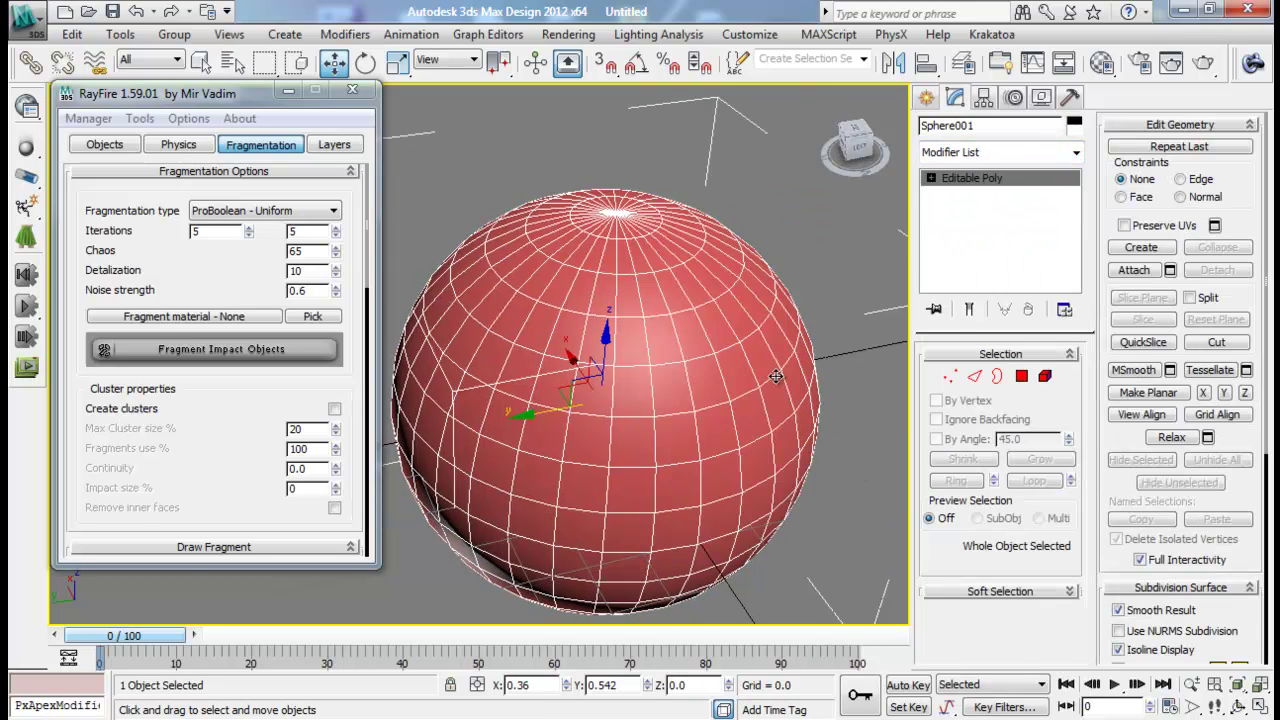
- Display the sphere in wireframe, with its top pole filling the view
{"action": "middle_click_drag", "start_coordinate": [690, 268], "coordinate": [640, 300]}
{"action": "key", "text": "F3"}
{"action": "middle_click_drag", "start_coordinate": [612, 241], "coordinate": [599, 374]}
{"action": "scroll", "coordinate": [598, 401], "scroll_direction": "up", "scroll_amount": 3}
{"action": "scroll", "coordinate": [745, 405], "scroll_direction": "up", "scroll_amount": 1}
{"action": "middle_click_drag", "start_coordinate": [764, 450], "coordinate": [549, 292]}
{"action": "scroll", "coordinate": [608, 322], "scroll_direction": "up", "scroll_amount": 1}
{"action": "middle_click_drag", "start_coordinate": [669, 341], "coordinate": [659, 386]}
{"action": "scroll", "coordinate": [590, 391], "scroll_direction": "up", "scroll_amount": 1}
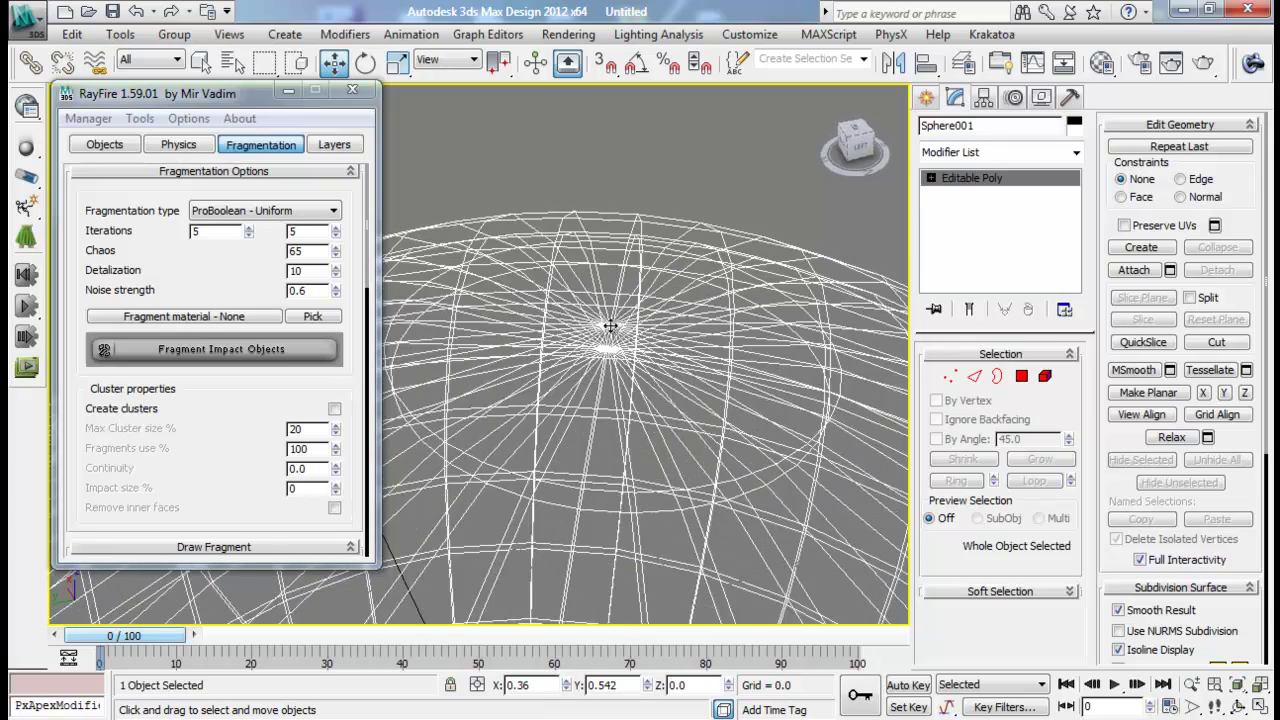
- Try to chamfer the outer and inner vertices at the sphere's top pole by about 0.191
{"action": "left_click", "coordinate": [949, 377]}
{"action": "left_click", "coordinate": [612, 342]}
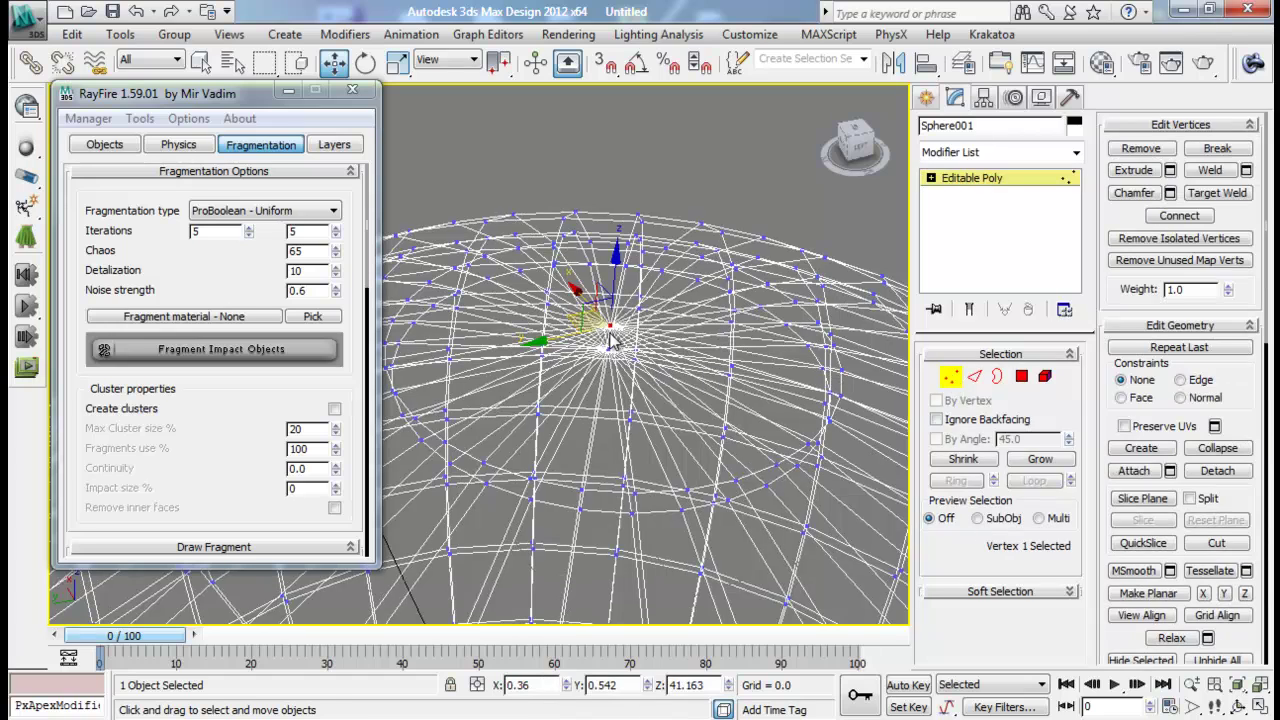
{"action": "left_click", "coordinate": [607, 345], "text": "ctrl"}
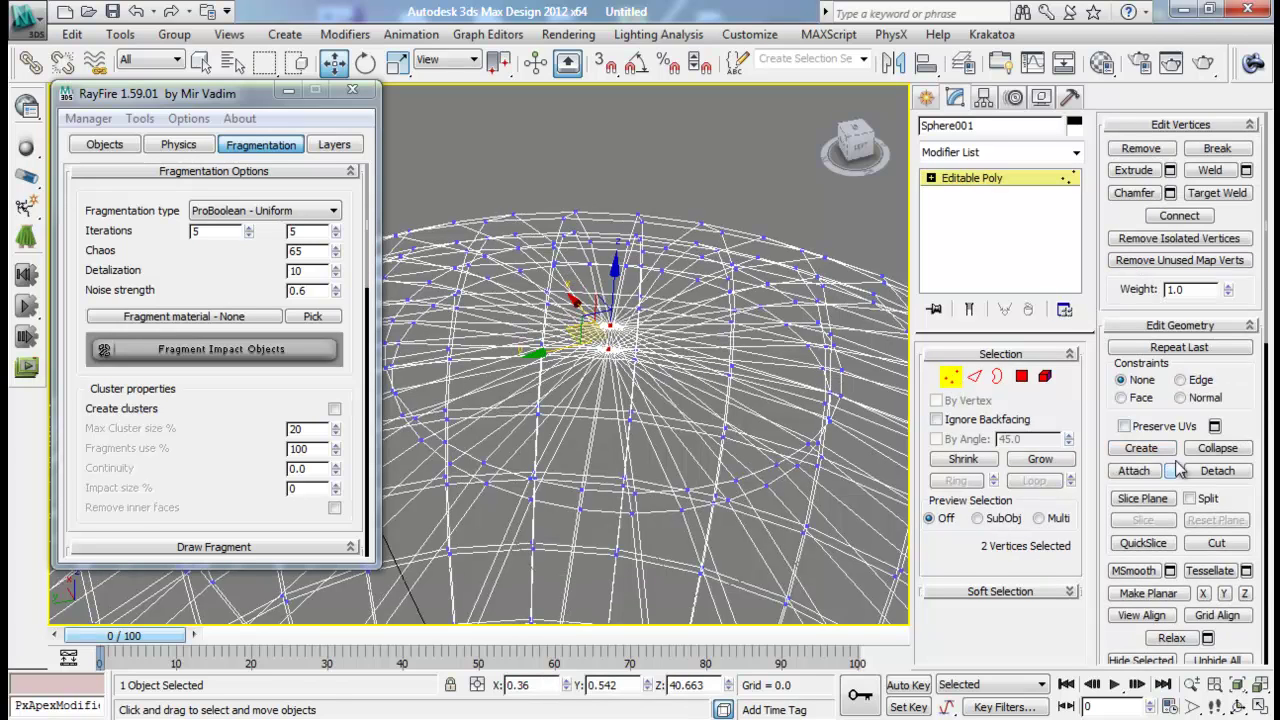
{"action": "left_click", "coordinate": [1171, 195]}
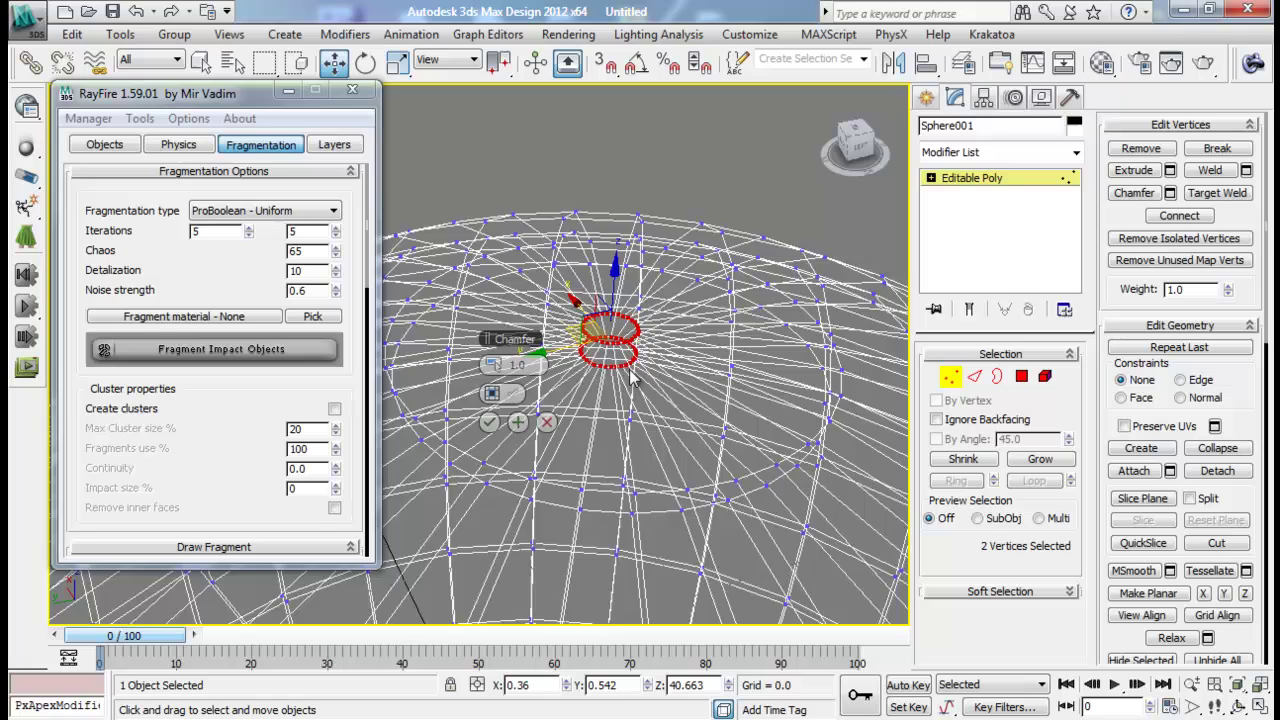
{"action": "middle_click_drag", "start_coordinate": [636, 385], "coordinate": [628, 420]}
{"action": "scroll", "coordinate": [626, 431], "scroll_direction": "up", "scroll_amount": 3}
{"action": "middle_click_drag", "start_coordinate": [820, 386], "coordinate": [789, 392]}
{"action": "left_click_drag", "start_coordinate": [487, 365], "coordinate": [470, 365]}
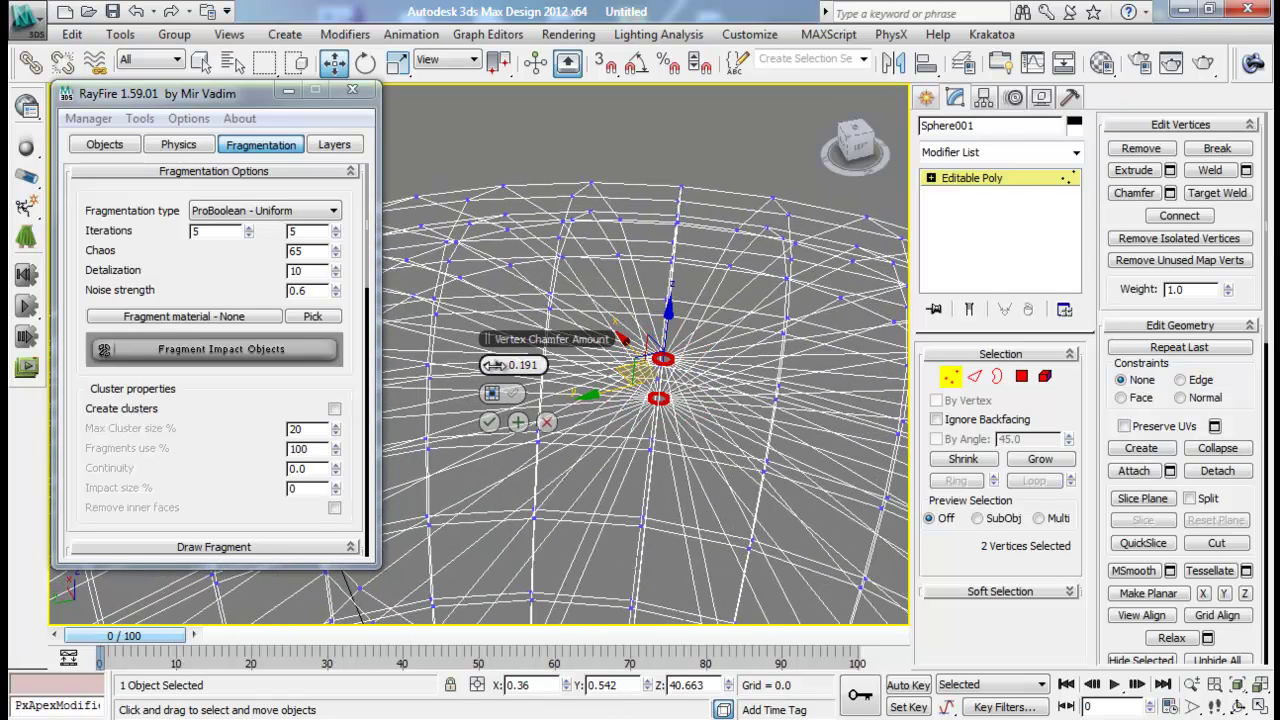
{"action": "left_click", "coordinate": [950, 376]}
- Try to isolate the cap polygons at the top pole by window-selecting the area and removing the surrounding polygons
{"action": "left_click", "coordinate": [1022, 376]}
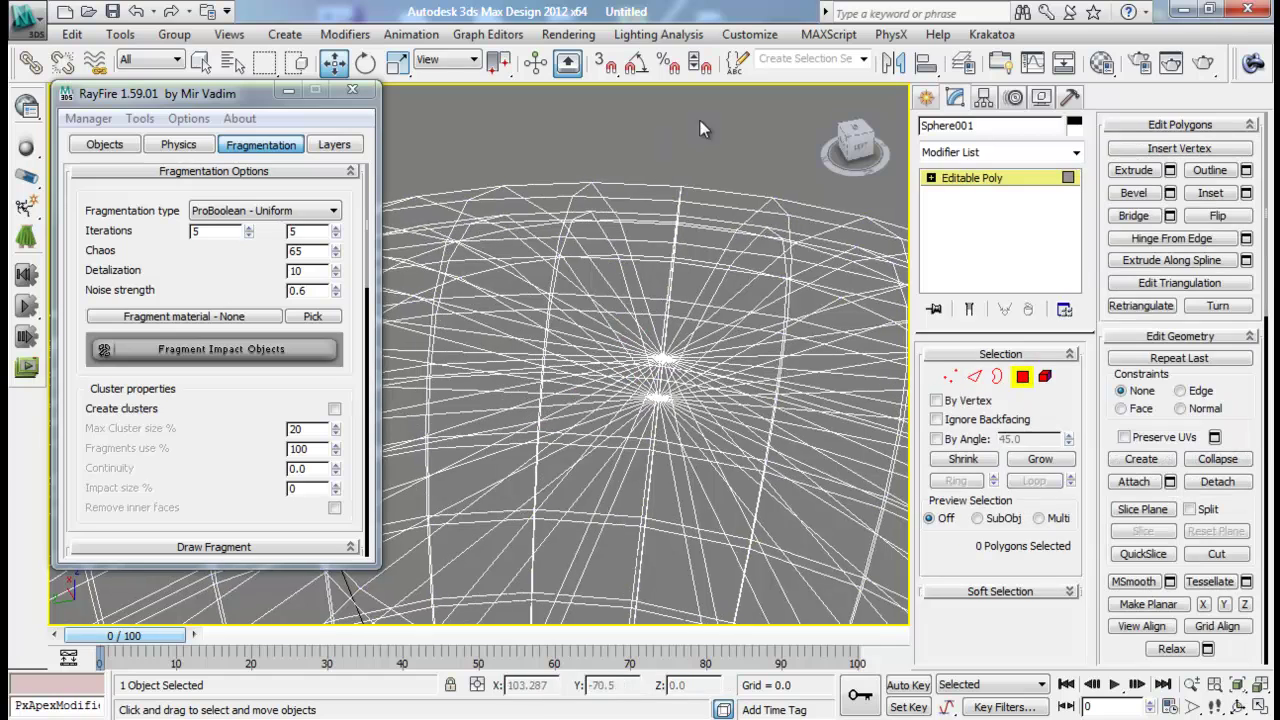
{"action": "left_click_drag", "start_coordinate": [651, 424], "coordinate": [703, 228]}
{"action": "left_click_drag", "start_coordinate": [709, 132], "coordinate": [506, 227], "text": "alt"}
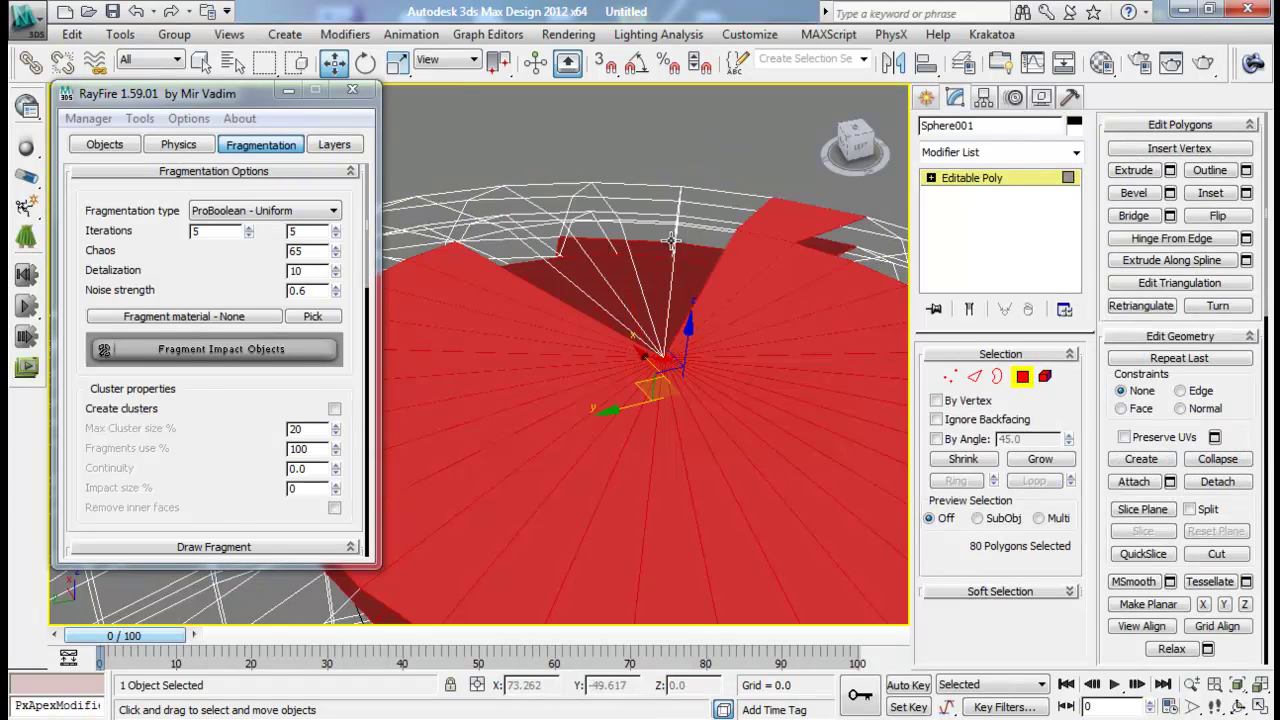
{"action": "middle_click_drag", "start_coordinate": [736, 220], "coordinate": [727, 206], "text": "alt"}
{"action": "scroll", "coordinate": [734, 219], "scroll_direction": "down", "scroll_amount": 3}
{"action": "middle_click_drag", "start_coordinate": [710, 275], "coordinate": [688, 399], "text": "alt"}
{"action": "left_click_drag", "start_coordinate": [684, 474], "coordinate": [645, 592], "text": "alt"}
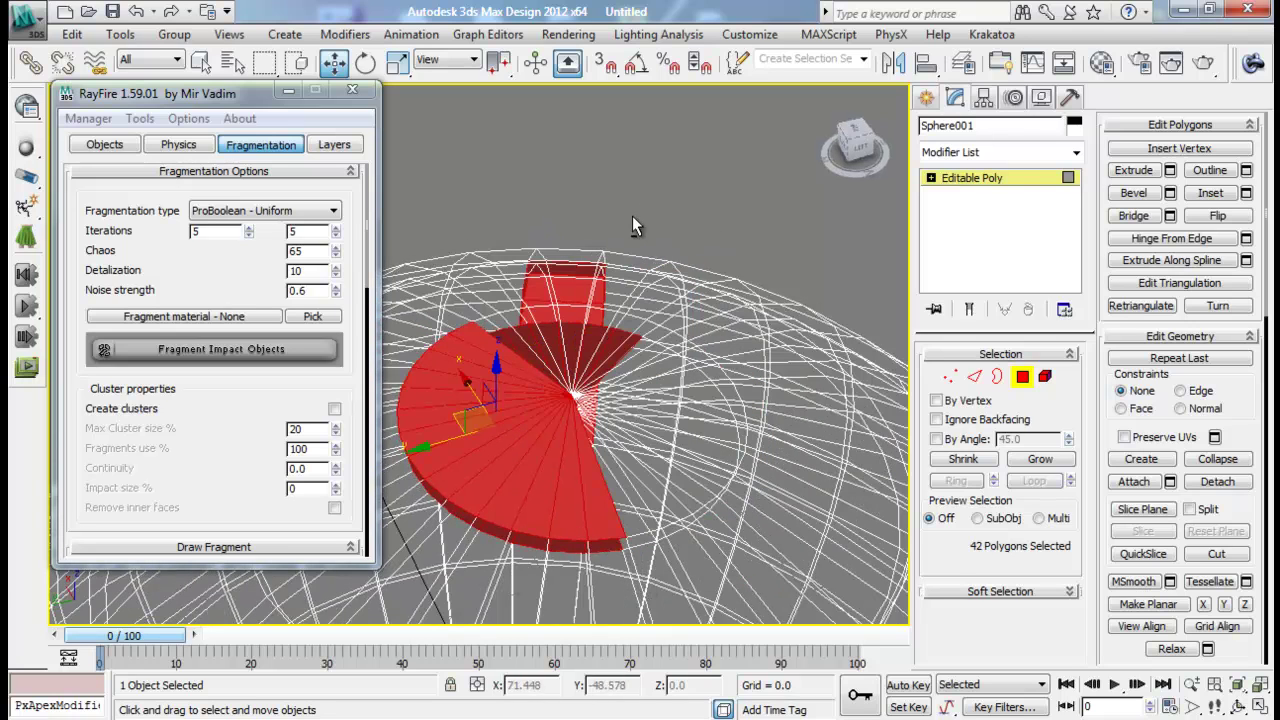
{"action": "left_click_drag", "start_coordinate": [462, 360], "coordinate": [458, 352], "text": "alt"}
{"action": "left_click_drag", "start_coordinate": [462, 438], "coordinate": [482, 543], "text": "alt"}
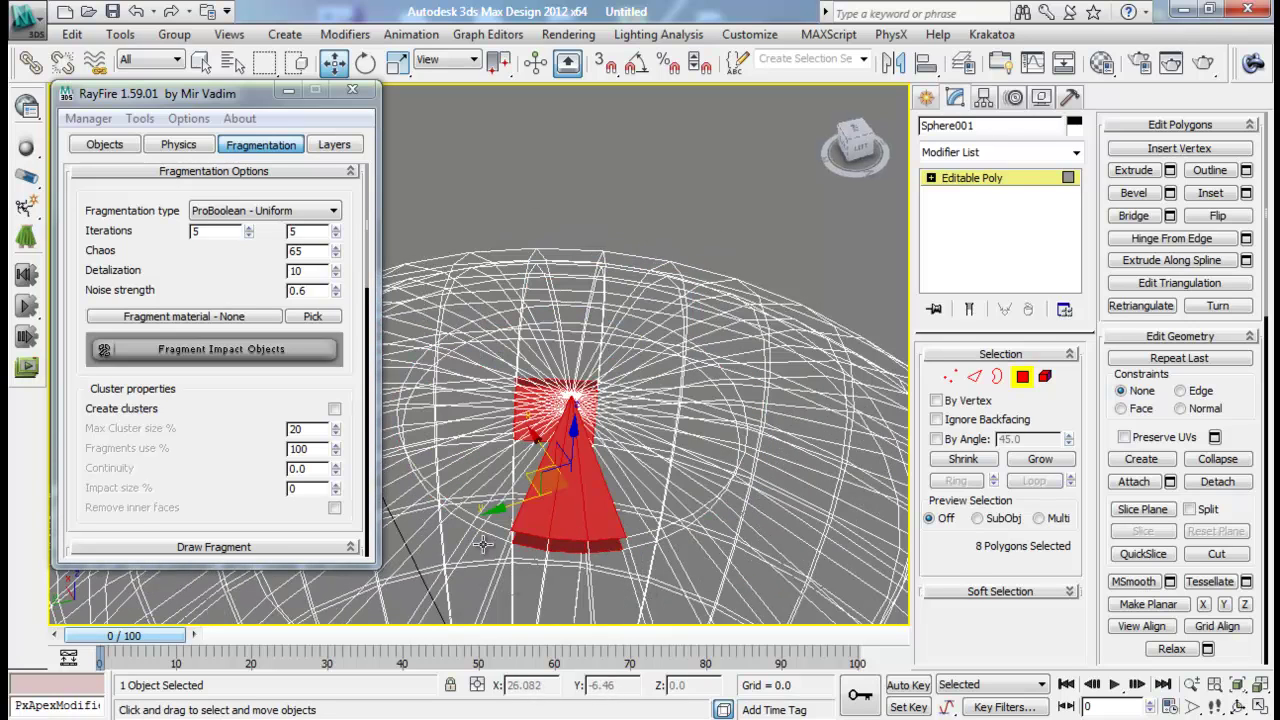
{"action": "middle_click_drag", "start_coordinate": [702, 156], "coordinate": [691, 214], "text": "alt"}
{"action": "scroll", "coordinate": [691, 214], "scroll_direction": "down", "scroll_amount": 5}
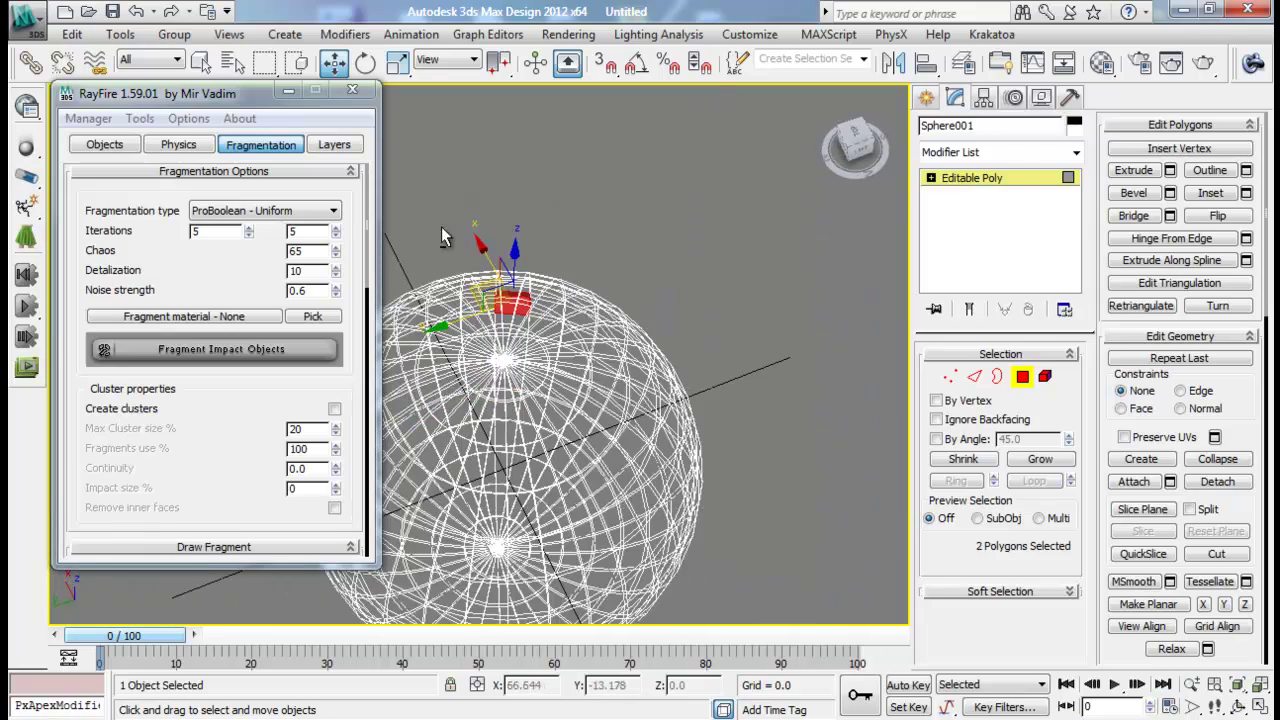
- Undo the last two polygon deselections around the top pole
{"action": "scroll", "coordinate": [549, 361], "scroll_direction": "up", "scroll_amount": 8}
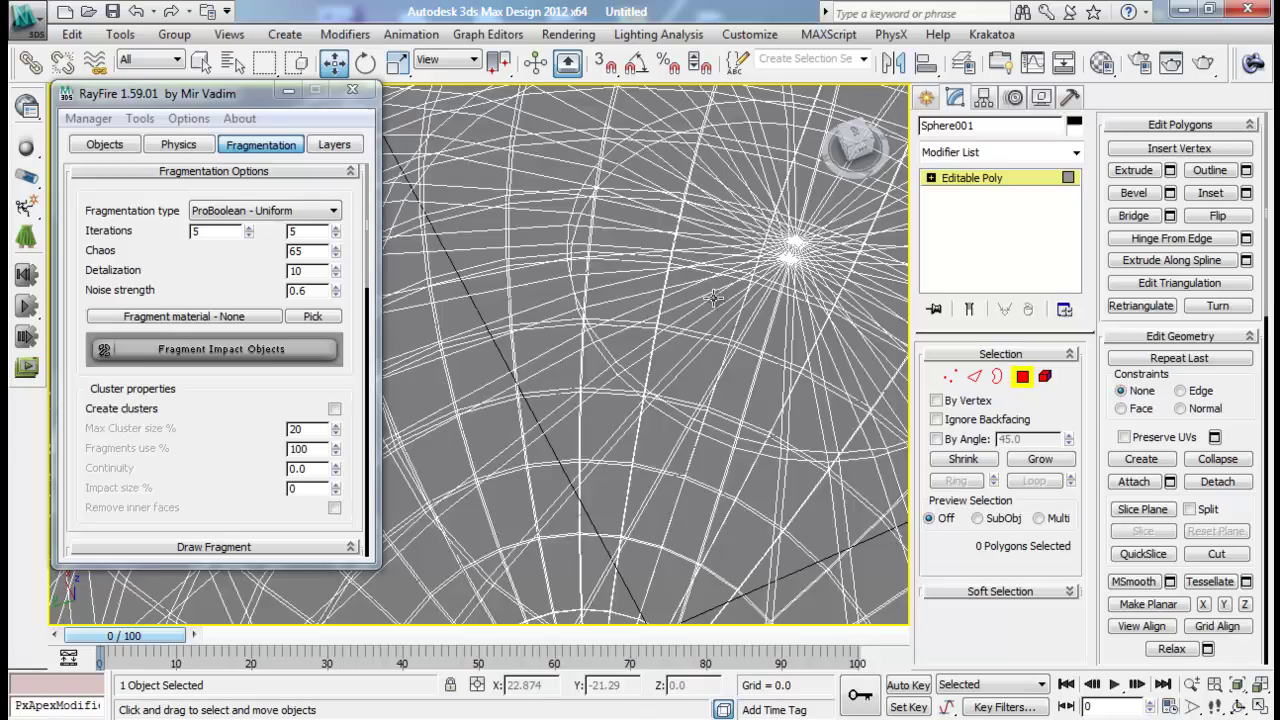
{"action": "scroll", "coordinate": [714, 390], "scroll_direction": "up", "scroll_amount": 3}
{"action": "key", "text": "ctrl+z"}
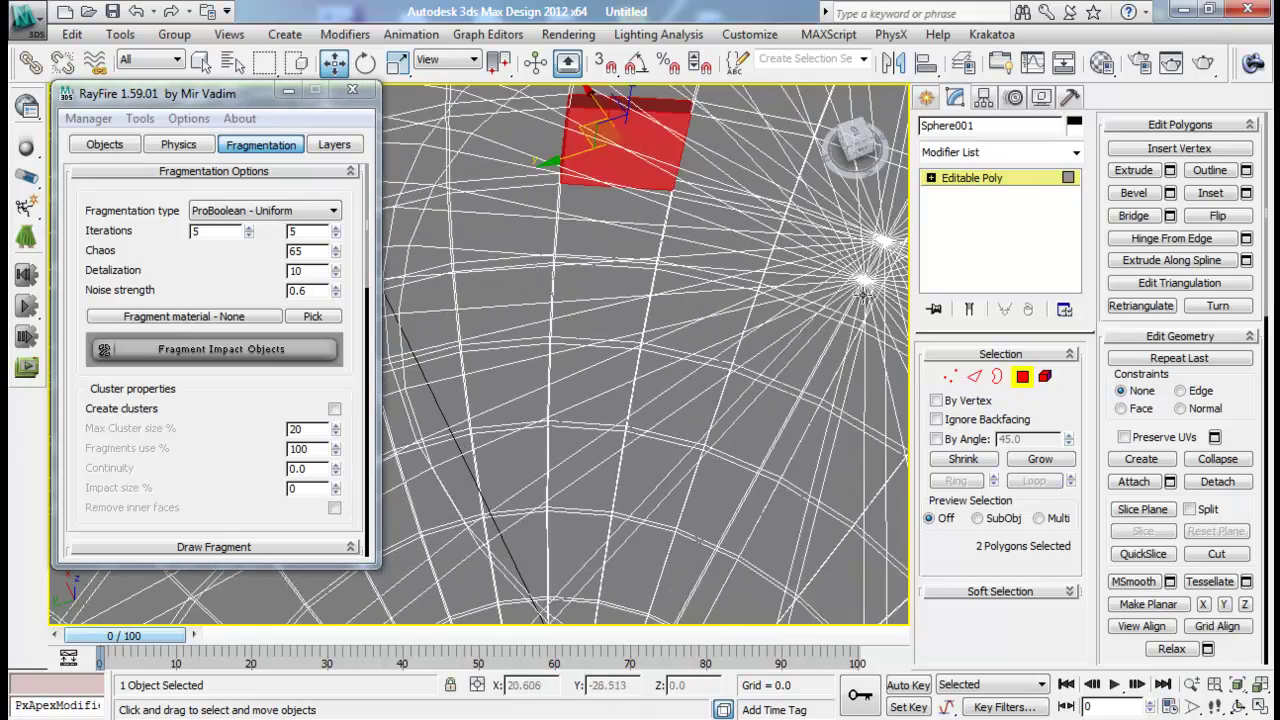
{"action": "scroll", "coordinate": [437, 414], "scroll_direction": "down", "scroll_amount": 1}
{"action": "key", "text": "ctrl+z"}
- Examine the outer and inner pole points for chamfered caps and leave polygon selection
{"action": "middle_click_drag", "start_coordinate": [749, 356], "coordinate": [606, 338]}
{"action": "scroll", "coordinate": [640, 348], "scroll_direction": "down", "scroll_amount": 5}
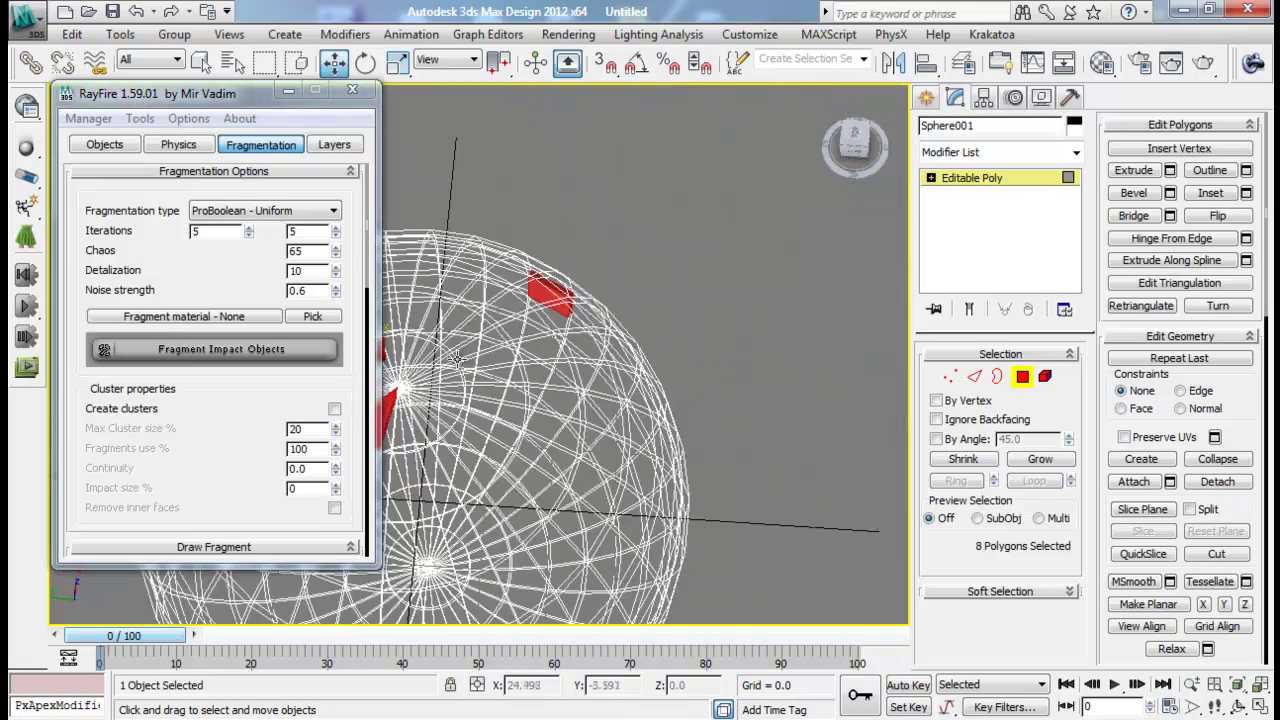
{"action": "middle_click_drag", "start_coordinate": [457, 360], "coordinate": [670, 340]}
{"action": "scroll", "coordinate": [560, 340], "scroll_direction": "up", "scroll_amount": 4}
{"action": "middle_click_drag", "start_coordinate": [466, 337], "coordinate": [425, 330]}
{"action": "scroll", "coordinate": [425, 330], "scroll_direction": "down", "scroll_amount": 1}
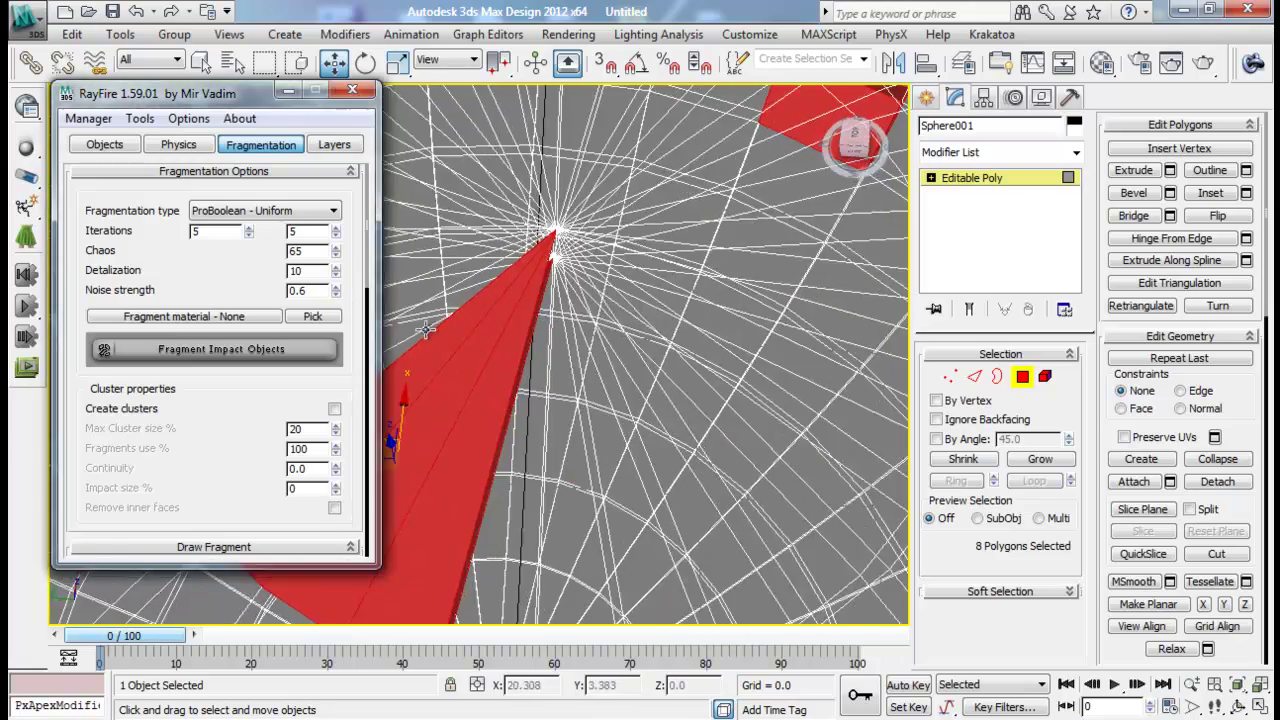
{"action": "middle_click_drag", "start_coordinate": [570, 235], "coordinate": [605, 216]}
{"action": "scroll", "coordinate": [615, 358], "scroll_direction": "up", "scroll_amount": 2}
{"action": "scroll", "coordinate": [605, 358], "scroll_direction": "down", "scroll_amount": 1}
{"action": "scroll", "coordinate": [605, 362], "scroll_direction": "up", "scroll_amount": 1}
{"action": "scroll", "coordinate": [601, 278], "scroll_direction": "down", "scroll_amount": 1}
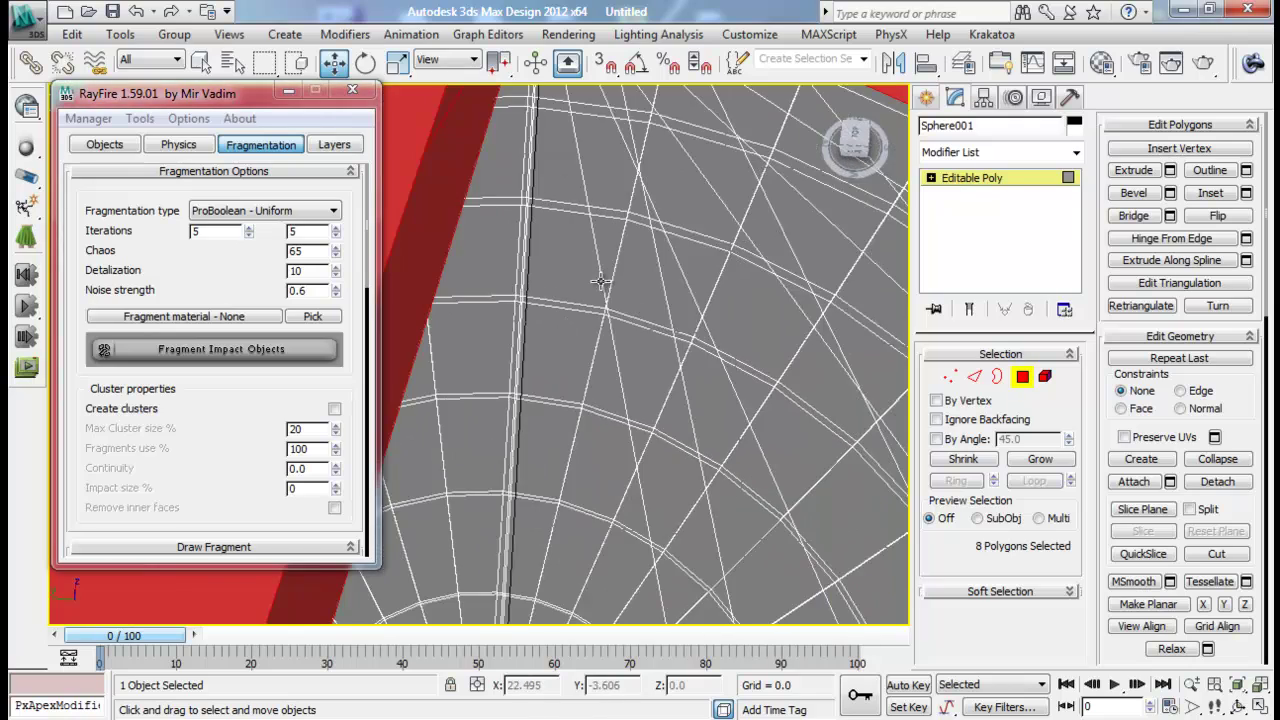
{"action": "scroll", "coordinate": [629, 366], "scroll_direction": "down", "scroll_amount": 5}
{"action": "middle_click_drag", "start_coordinate": [629, 366], "coordinate": [616, 374]}
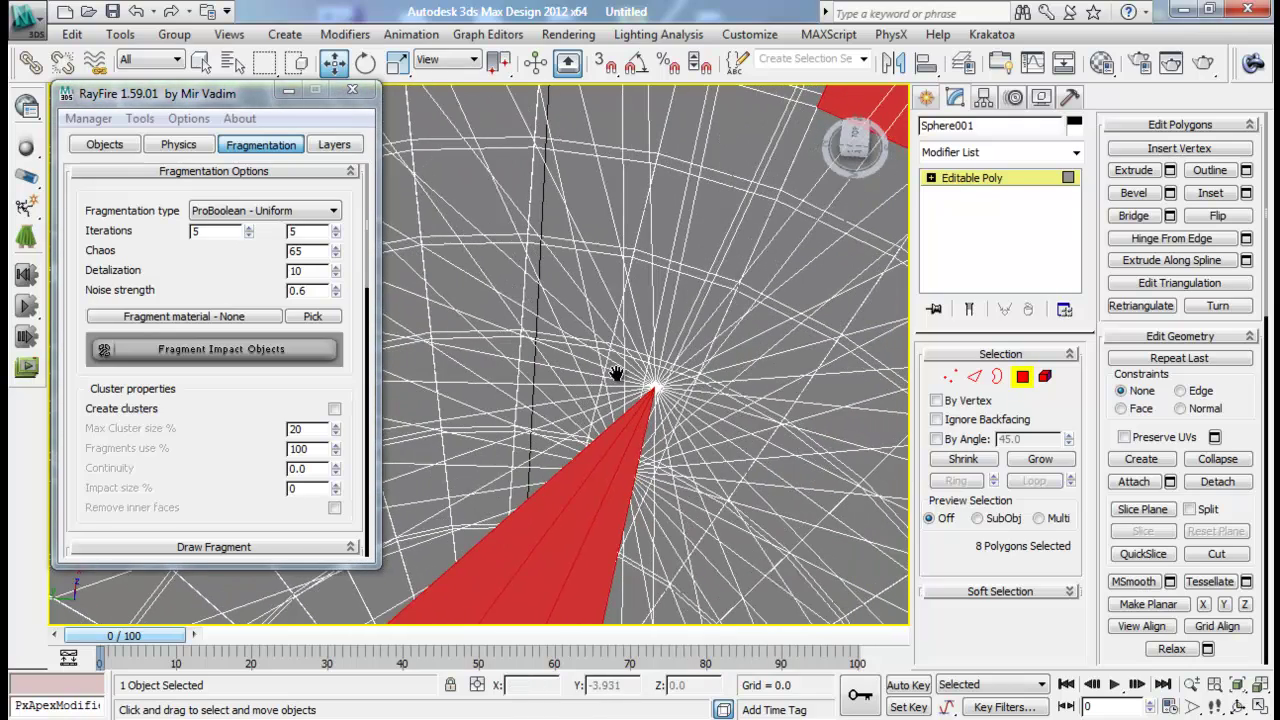
{"action": "left_click", "coordinate": [1022, 377]}
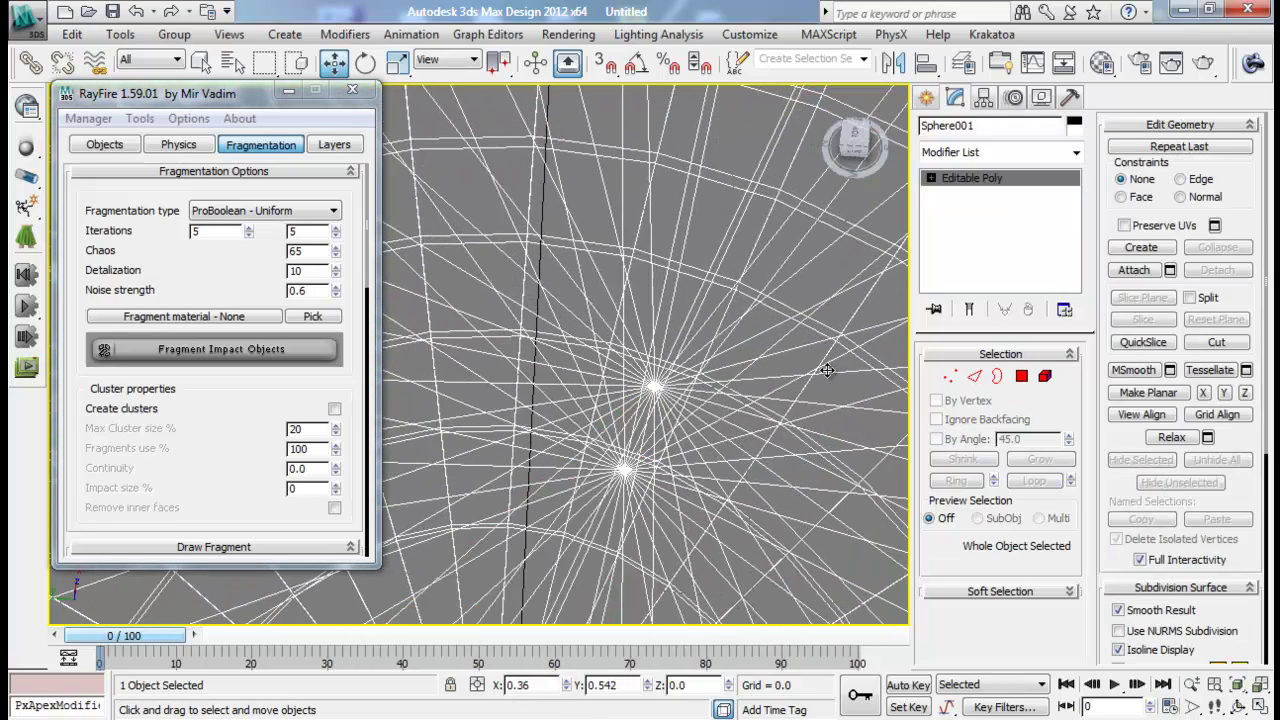
- Chamfer the outer and inner top pole vertices into small circular caps and switch to polygon selection
{"action": "left_click", "coordinate": [950, 380]}
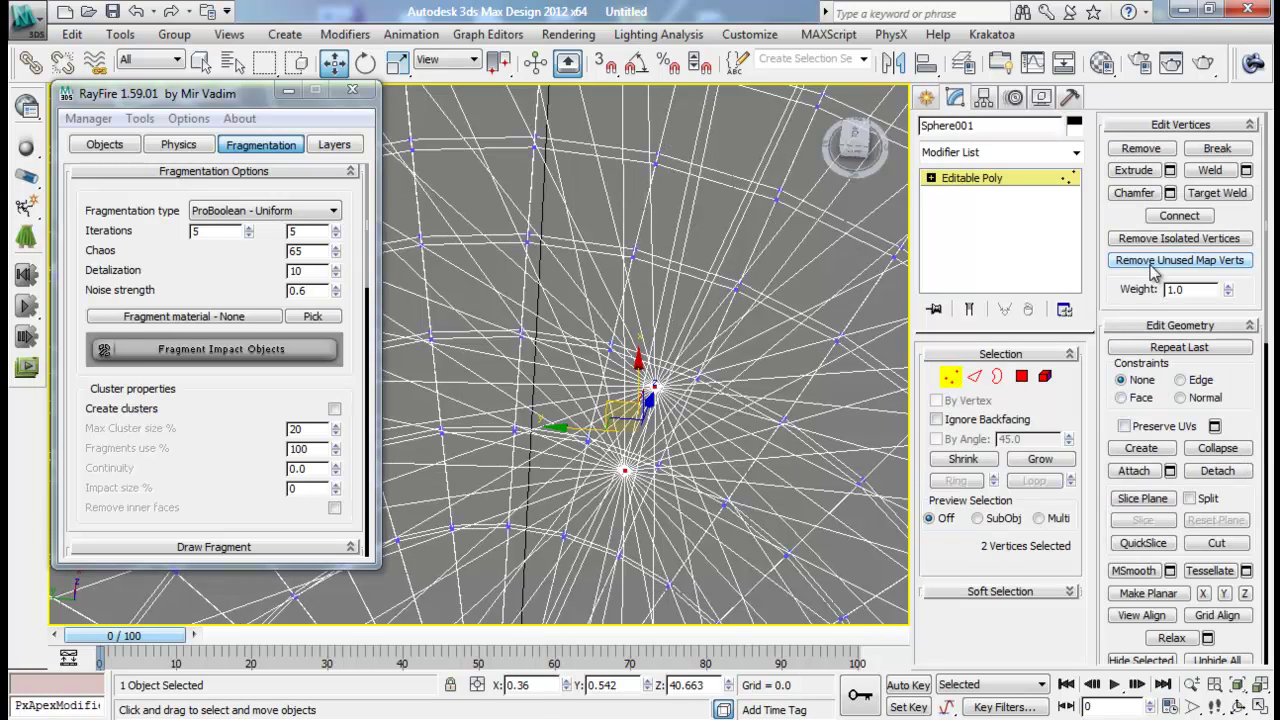
{"action": "left_click", "coordinate": [1170, 193]}
{"action": "left_click_drag", "start_coordinate": [492, 368], "coordinate": [490, 386]}
{"action": "left_click", "coordinate": [489, 421]}
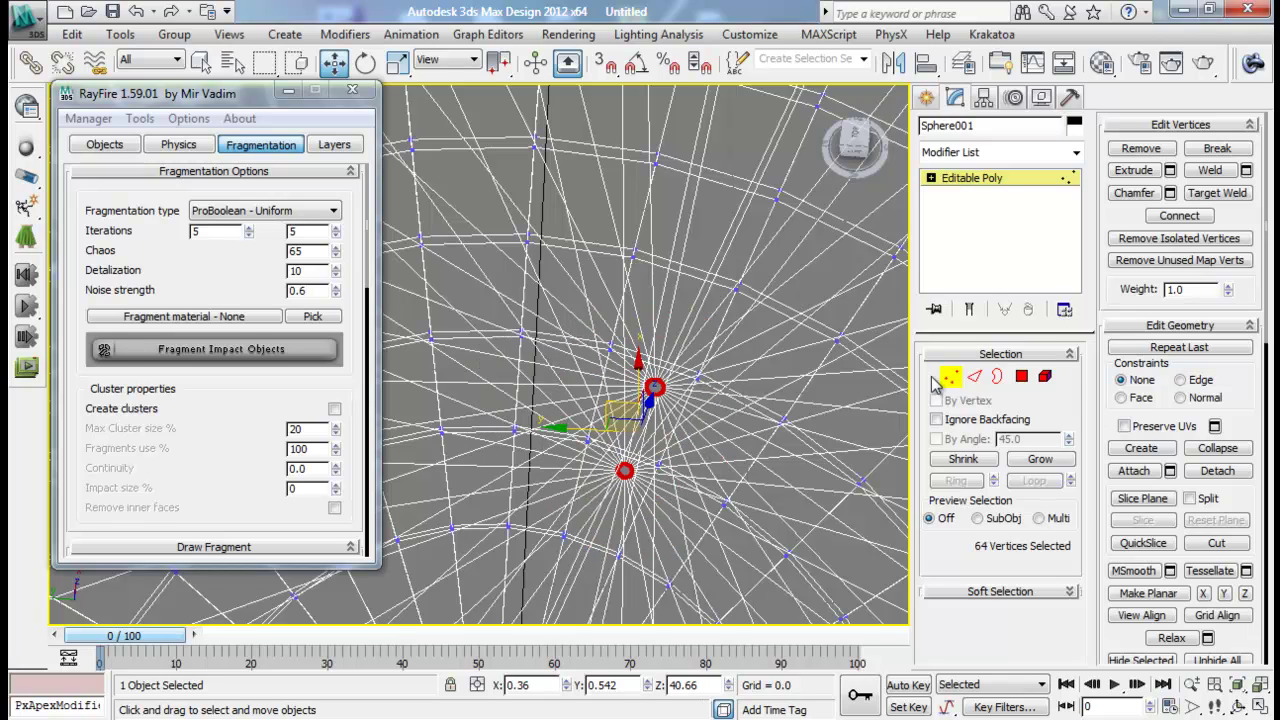
{"action": "left_click", "coordinate": [1021, 378]}
- Try to pick the outer and inner cap polygons individually, and undo the second pick
{"action": "left_click", "coordinate": [654, 387]}
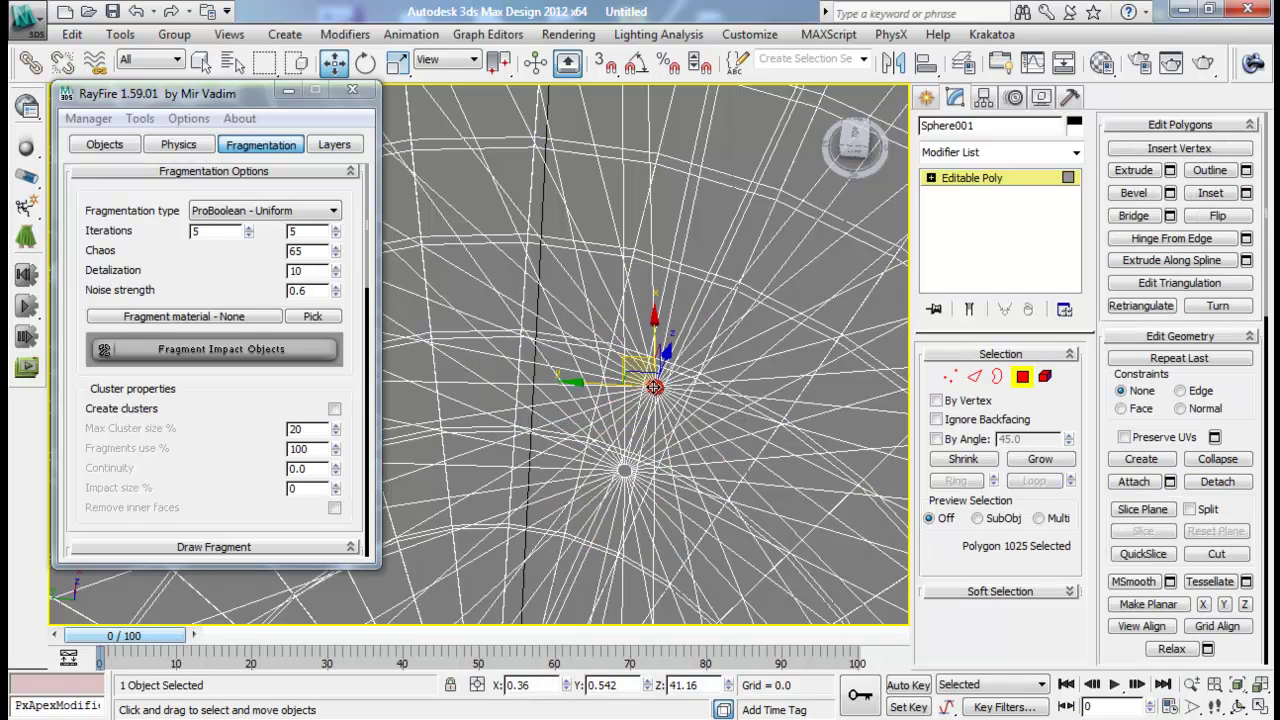
{"action": "left_click", "coordinate": [625, 468], "text": "ctrl"}
{"action": "key", "text": "ctrl+z"}
{"action": "middle_click_drag", "start_coordinate": [565, 434], "coordinate": [691, 397], "text": "alt"}
{"action": "scroll", "coordinate": [693, 397], "scroll_direction": "down", "scroll_amount": 4}
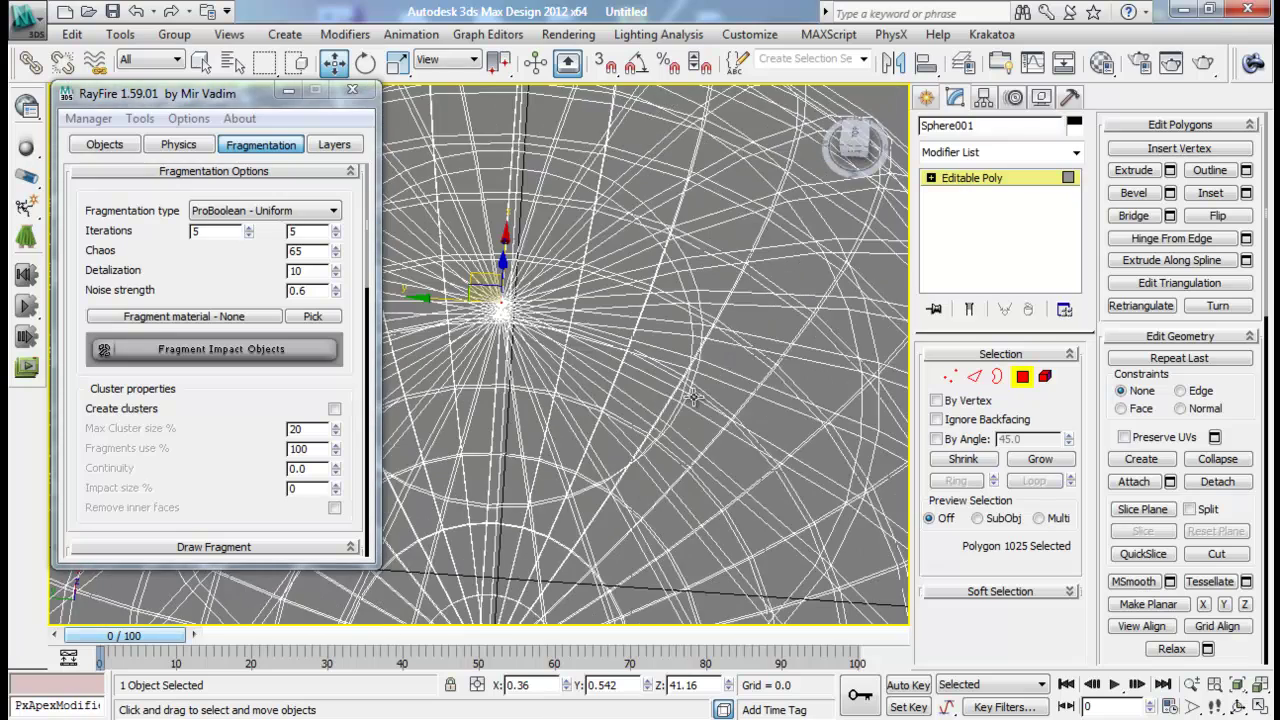
- Window-select the polygons around the top pole and remove the outlying ones from the selection
{"action": "middle_click_drag", "start_coordinate": [585, 235], "coordinate": [651, 360]}
{"action": "scroll", "coordinate": [651, 360], "scroll_direction": "down", "scroll_amount": 5}
{"action": "left_click_drag", "start_coordinate": [431, 233], "coordinate": [699, 465]}
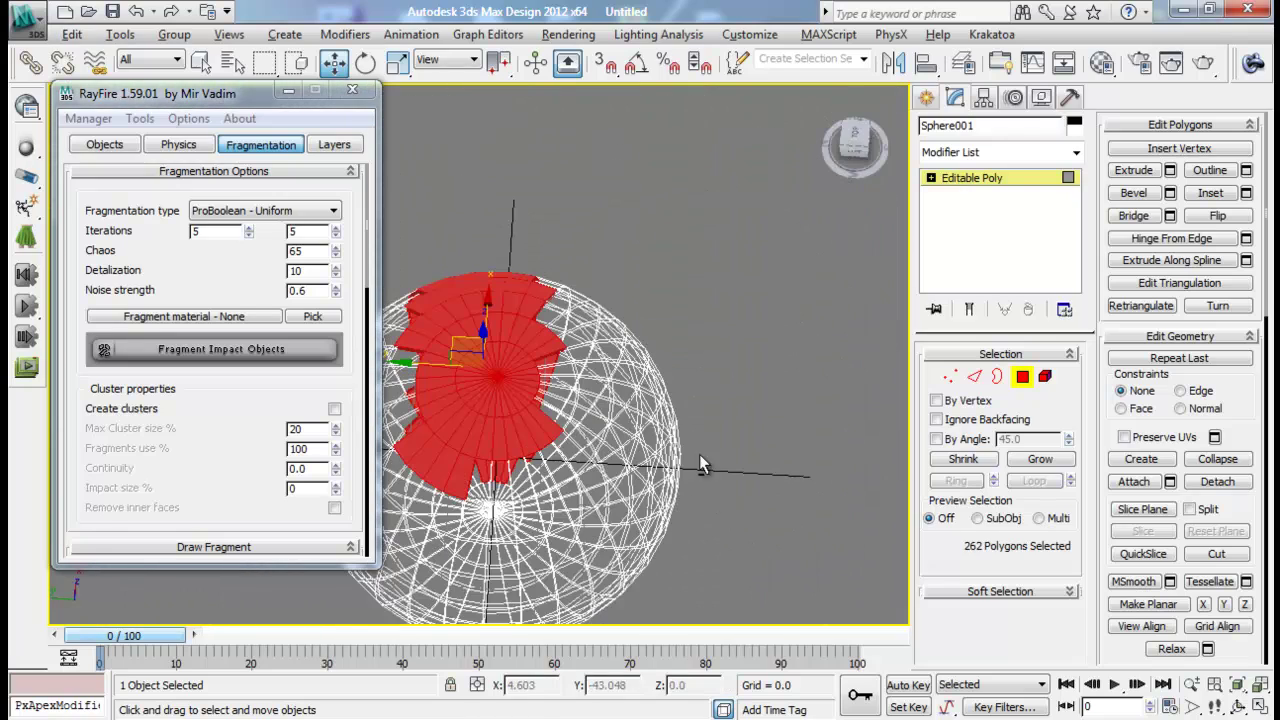
{"action": "left_click_drag", "start_coordinate": [426, 466], "coordinate": [370, 432], "text": "alt"}
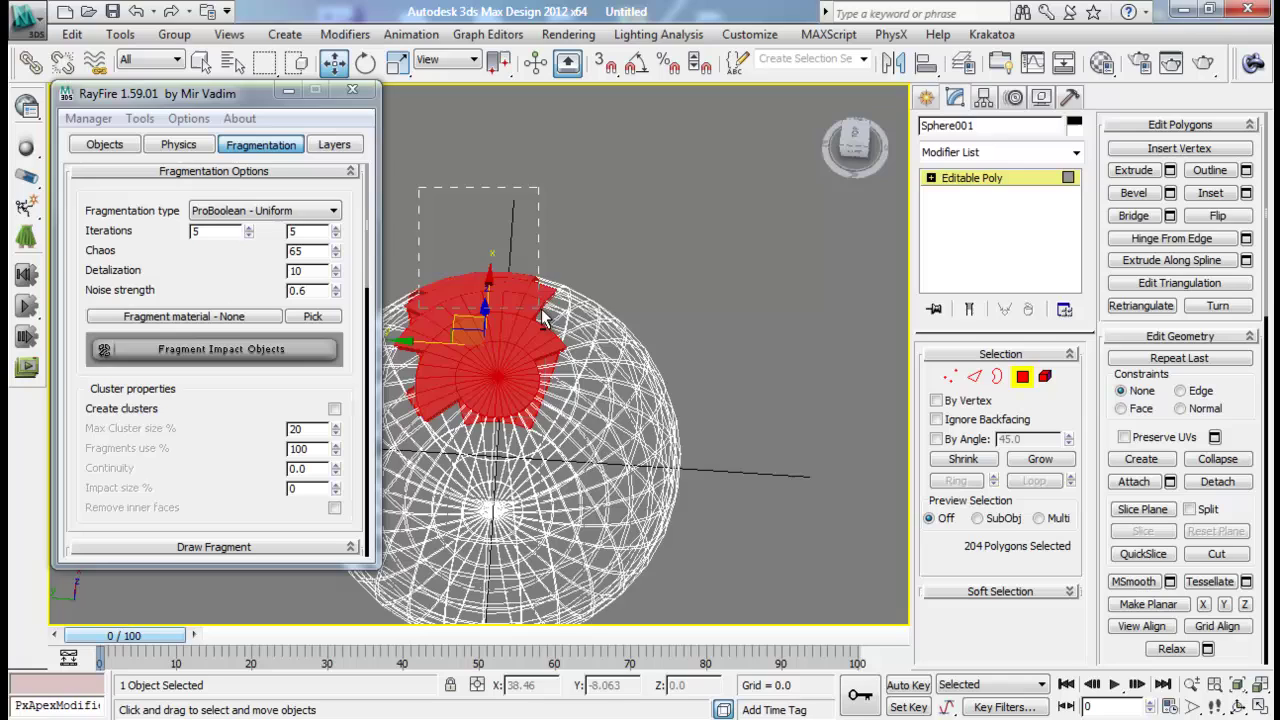
{"action": "left_click_drag", "start_coordinate": [541, 317], "coordinate": [563, 327], "text": "alt"}
{"action": "left_click_drag", "start_coordinate": [406, 268], "coordinate": [451, 462], "text": "alt"}
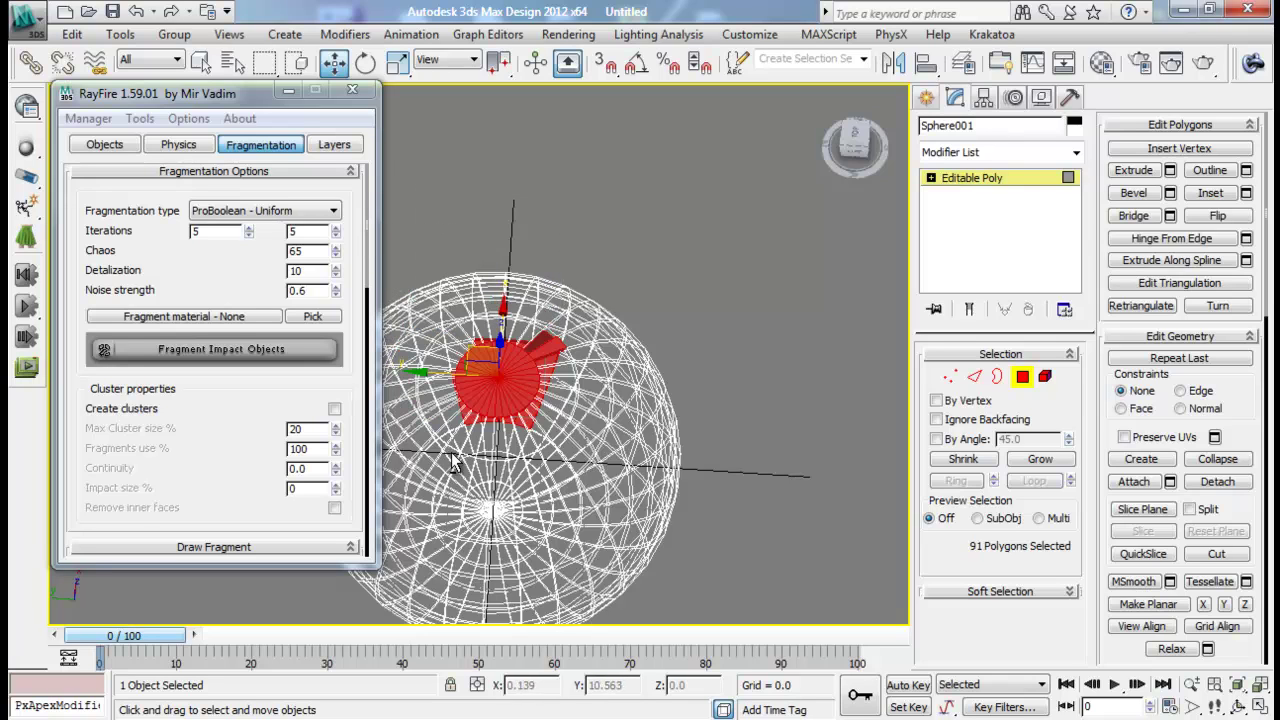
- Reduce the polygon selection to only the small outer and inner caps at the top pole
{"action": "left_click_drag", "start_coordinate": [554, 467], "coordinate": [534, 478], "text": "alt"}
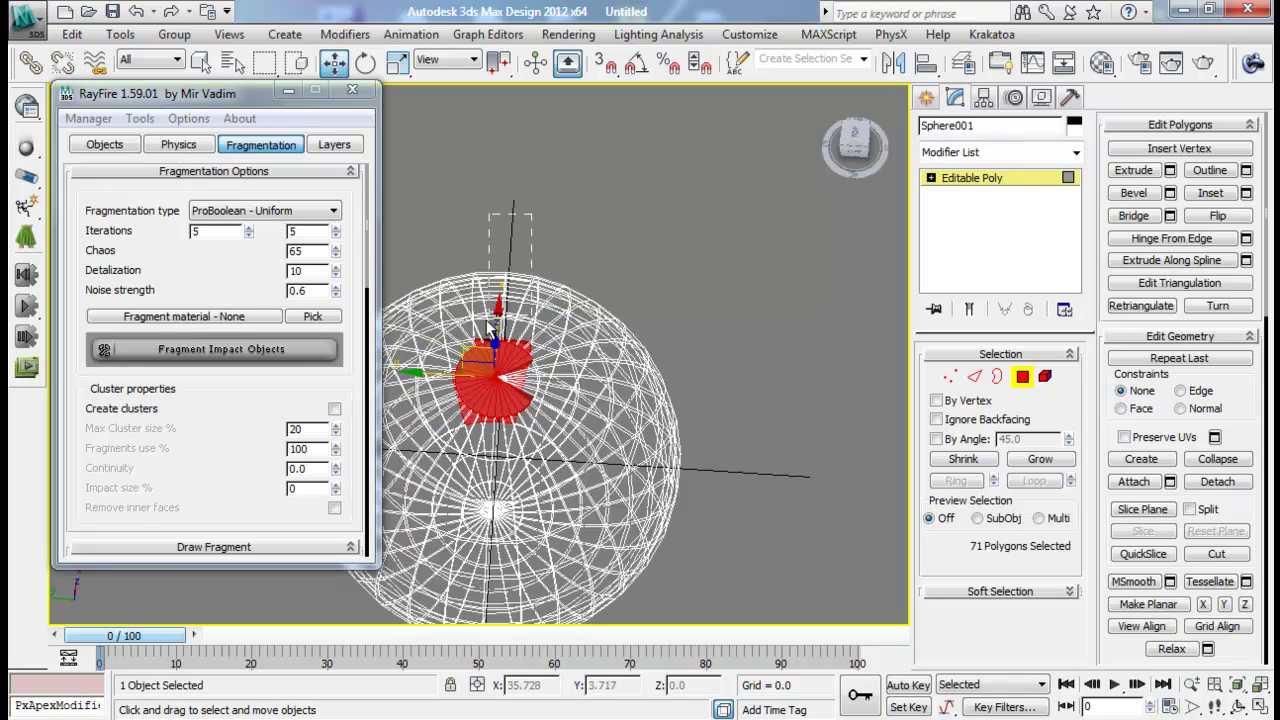
{"action": "left_click_drag", "start_coordinate": [447, 367], "coordinate": [447, 368], "text": "alt"}
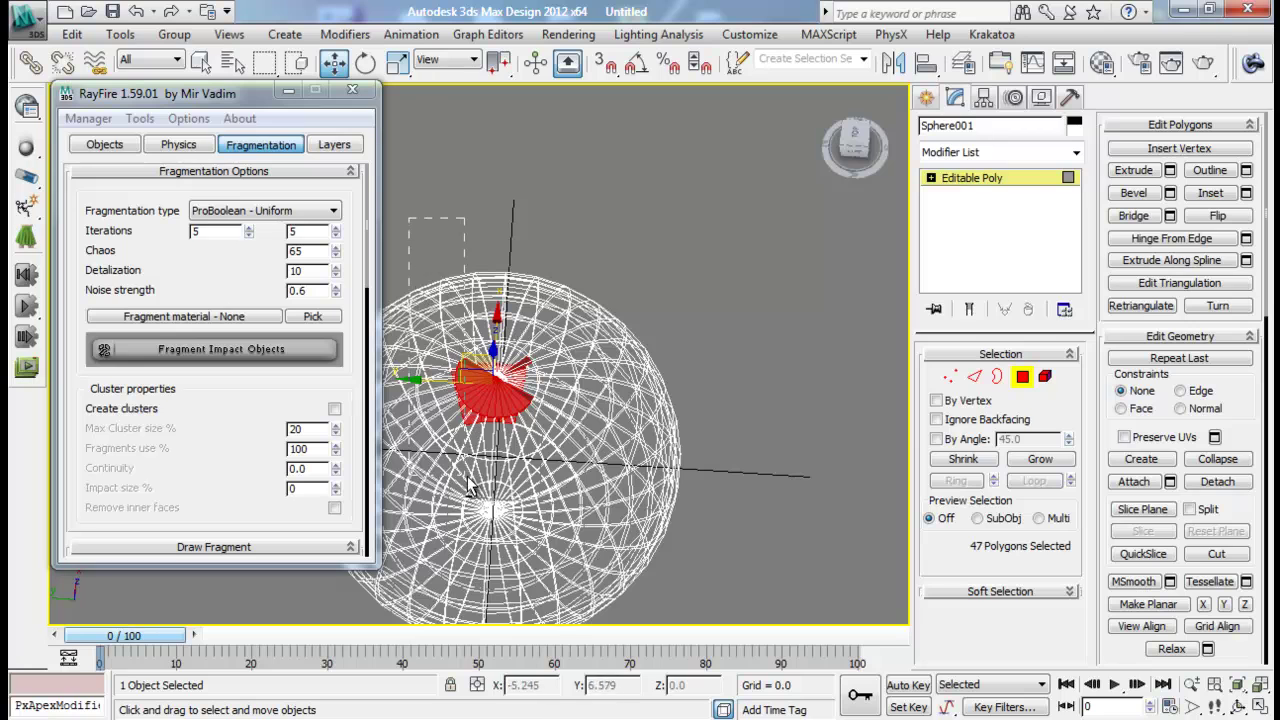
{"action": "left_click_drag", "start_coordinate": [470, 487], "coordinate": [471, 488], "text": "alt"}
{"action": "left_click_drag", "start_coordinate": [421, 413], "coordinate": [422, 414], "text": "alt"}
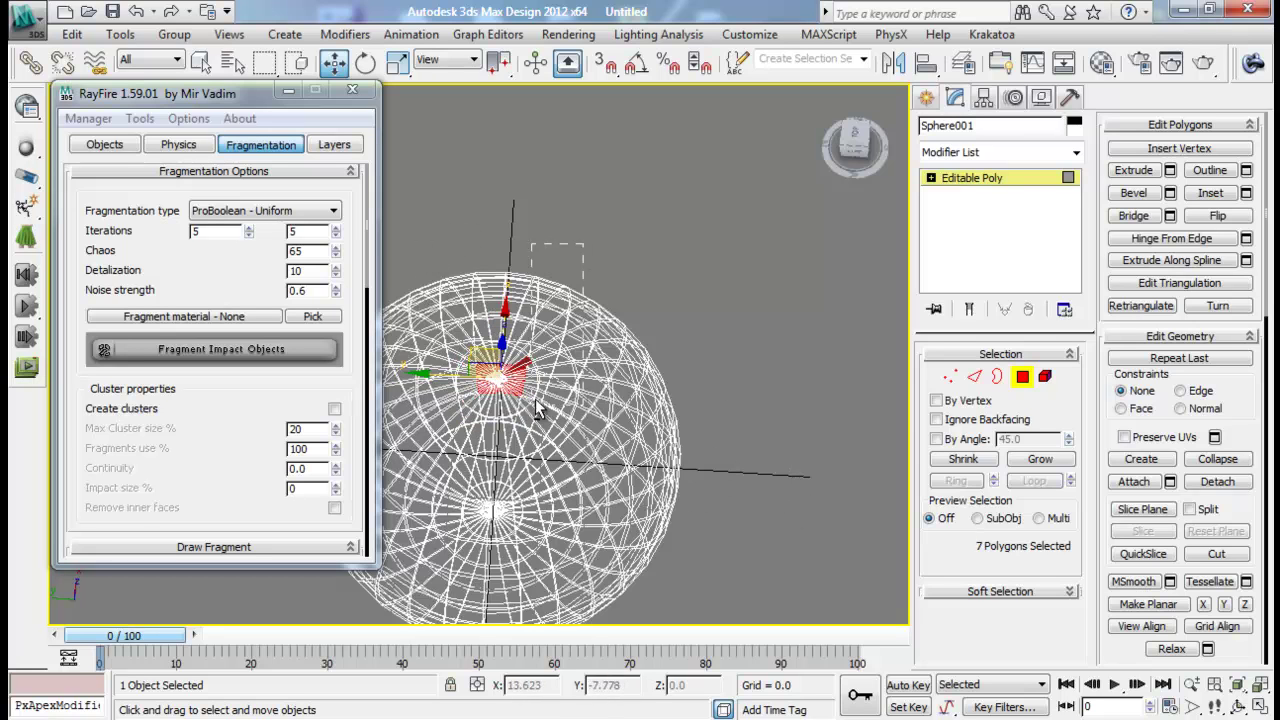
{"action": "left_click_drag", "start_coordinate": [535, 399], "coordinate": [531, 411], "text": "alt"}
{"action": "middle_click_drag", "start_coordinate": [537, 413], "coordinate": [600, 413]}
{"action": "scroll", "coordinate": [600, 411], "scroll_direction": "up", "scroll_amount": 4}
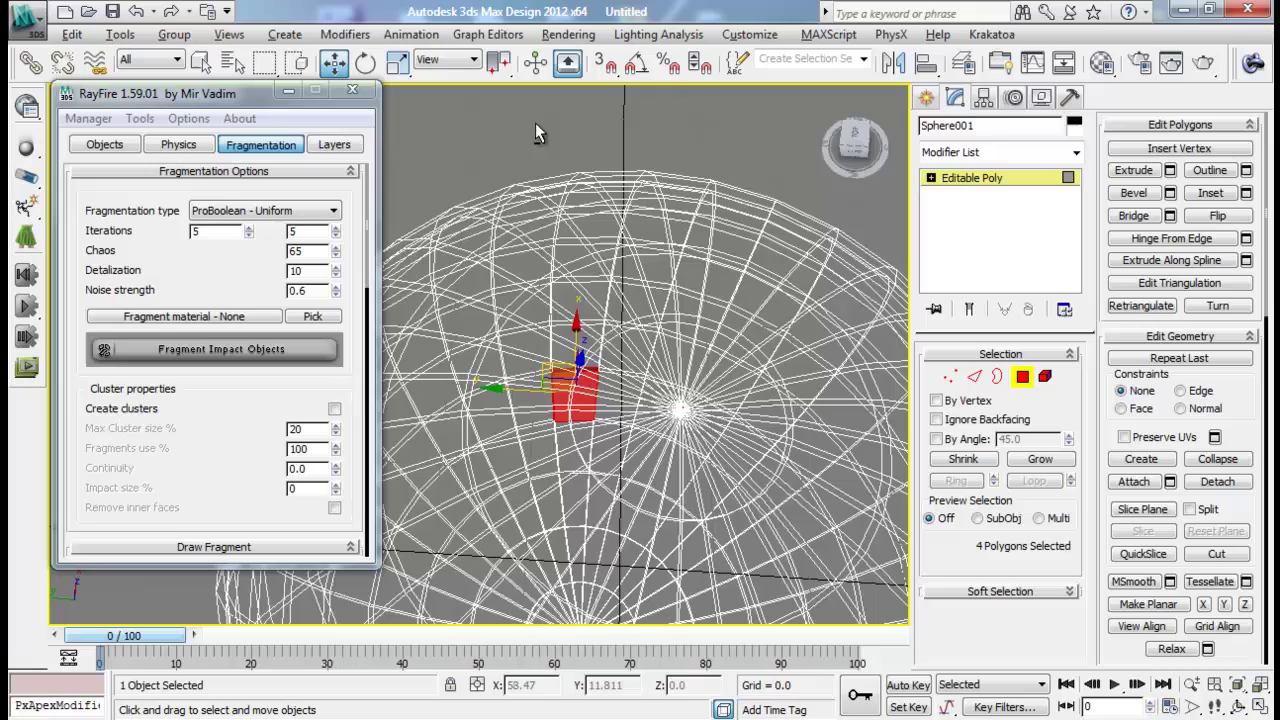
{"action": "left_click_drag", "start_coordinate": [592, 461], "coordinate": [597, 470], "text": "alt"}
{"action": "middle_click_drag", "start_coordinate": [600, 468], "coordinate": [515, 432]}
{"action": "scroll", "coordinate": [734, 391], "scroll_direction": "up", "scroll_amount": 4}
{"action": "middle_click_drag", "start_coordinate": [734, 391], "coordinate": [521, 394]}
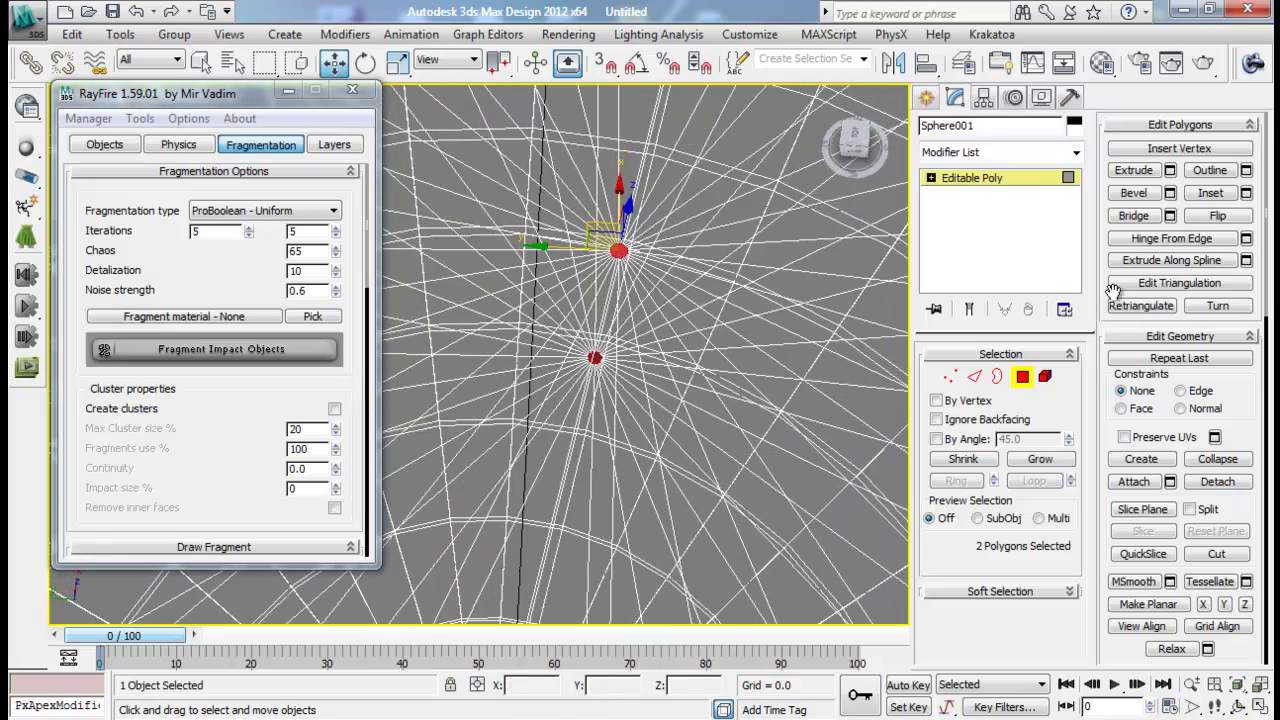
- Bridge the outer and inner cap polygons, leave polygon selection and return the sphere to shaded display
{"action": "left_click", "coordinate": [1150, 218]}
{"action": "left_click", "coordinate": [1020, 377]}
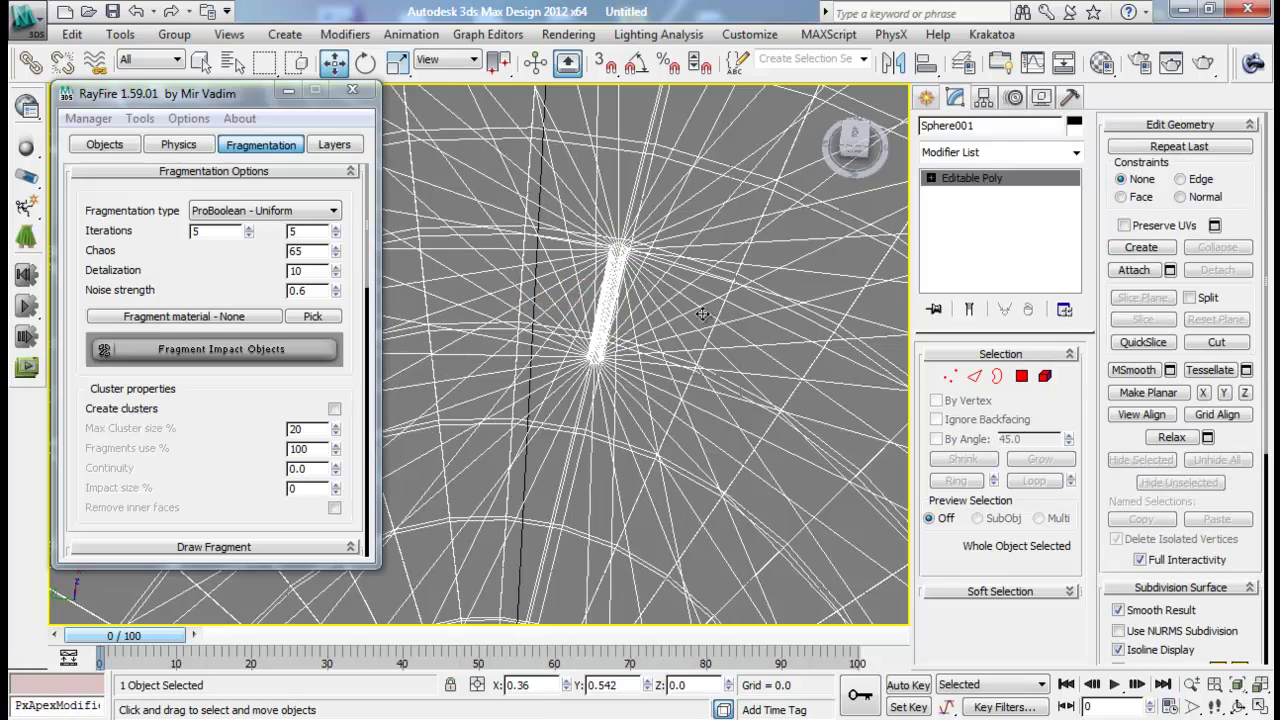
{"action": "scroll", "coordinate": [637, 326], "scroll_direction": "down", "scroll_amount": 10}
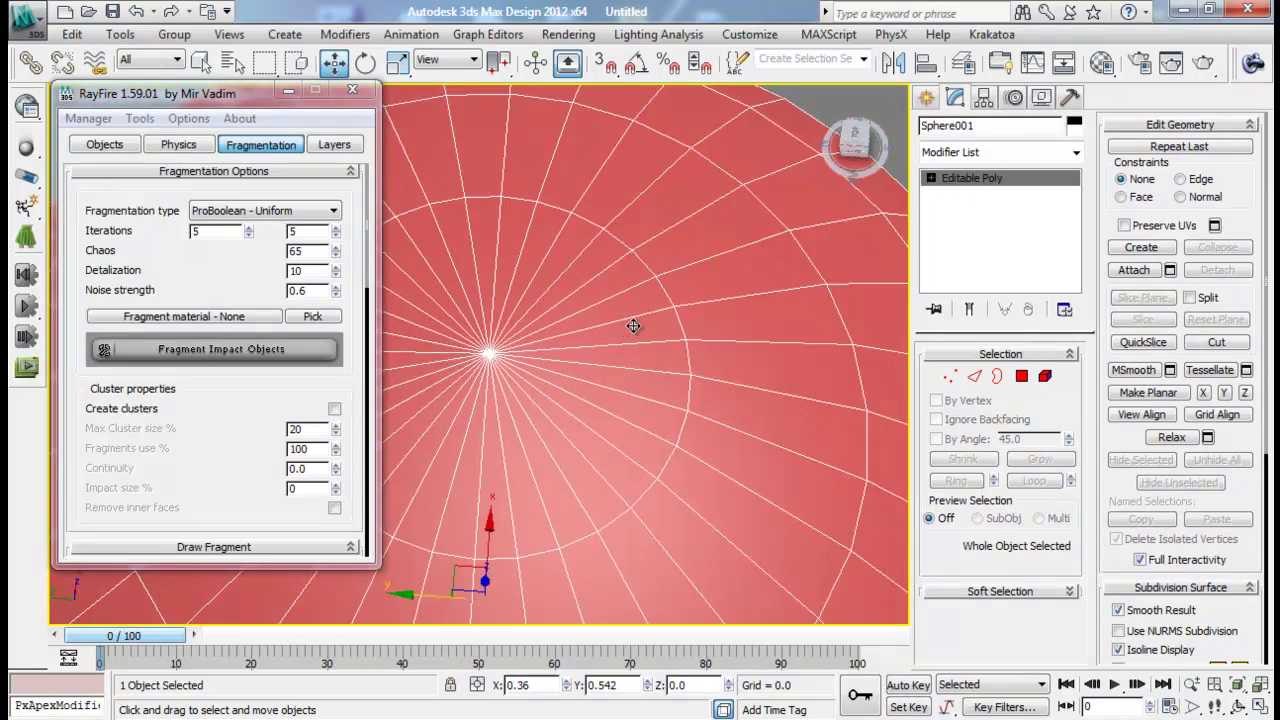
{"action": "middle_click_drag", "start_coordinate": [626, 356], "coordinate": [832, 227], "text": "alt"}
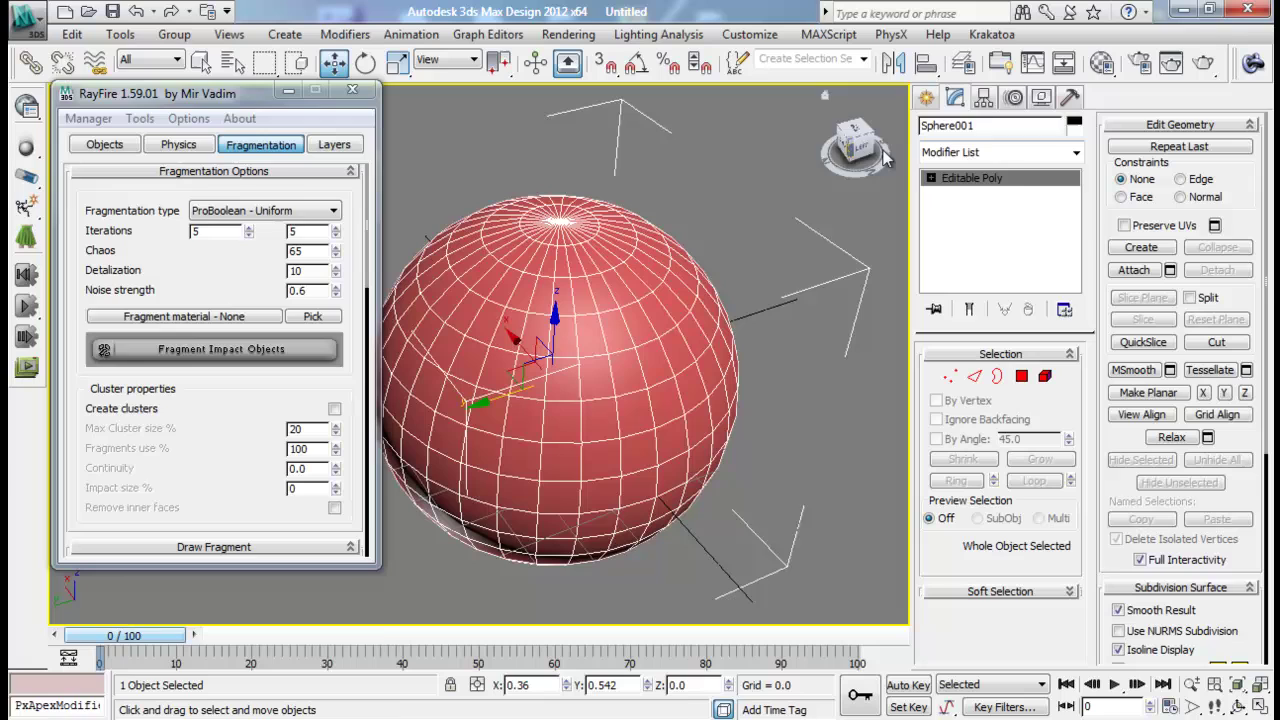
- Add the sphere to RayFire's impact objects and fragment it with ProBoolean - Uniform at 5 iterations
{"action": "left_click", "coordinate": [104, 144]}
{"action": "left_click", "coordinate": [150, 192]}
{"action": "left_click", "coordinate": [250, 148]}
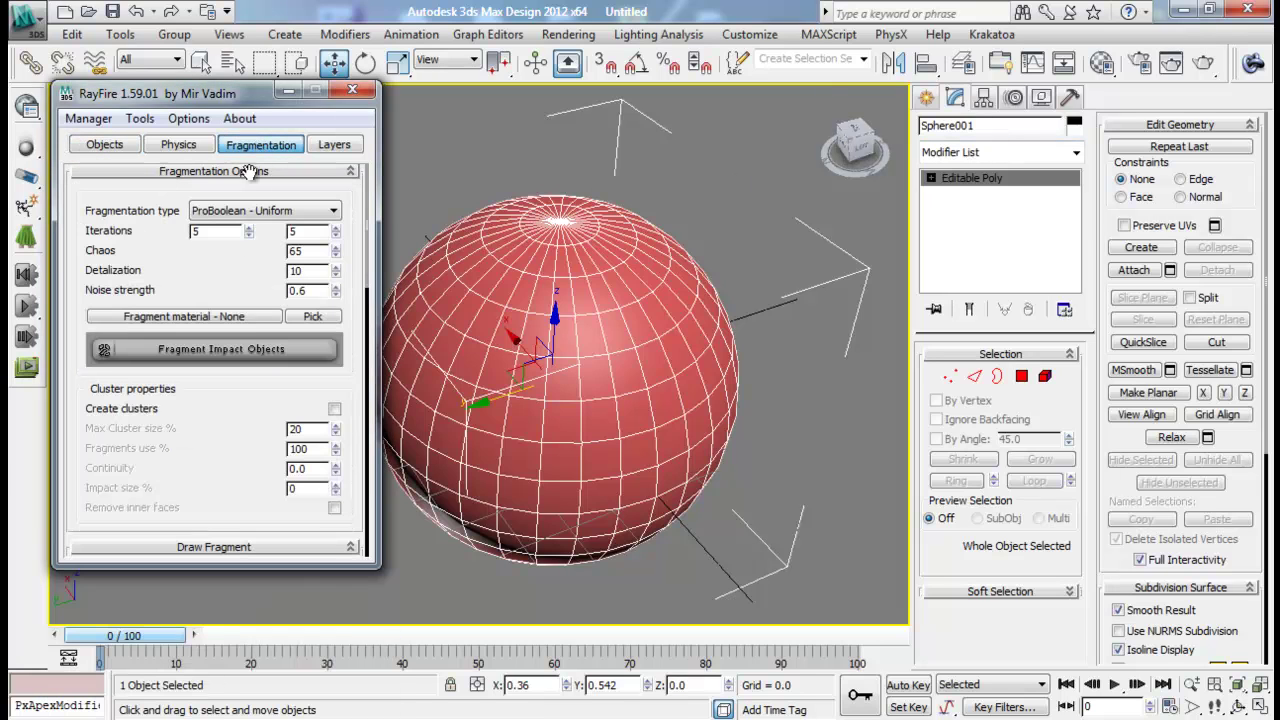
{"action": "left_click", "coordinate": [221, 349]}
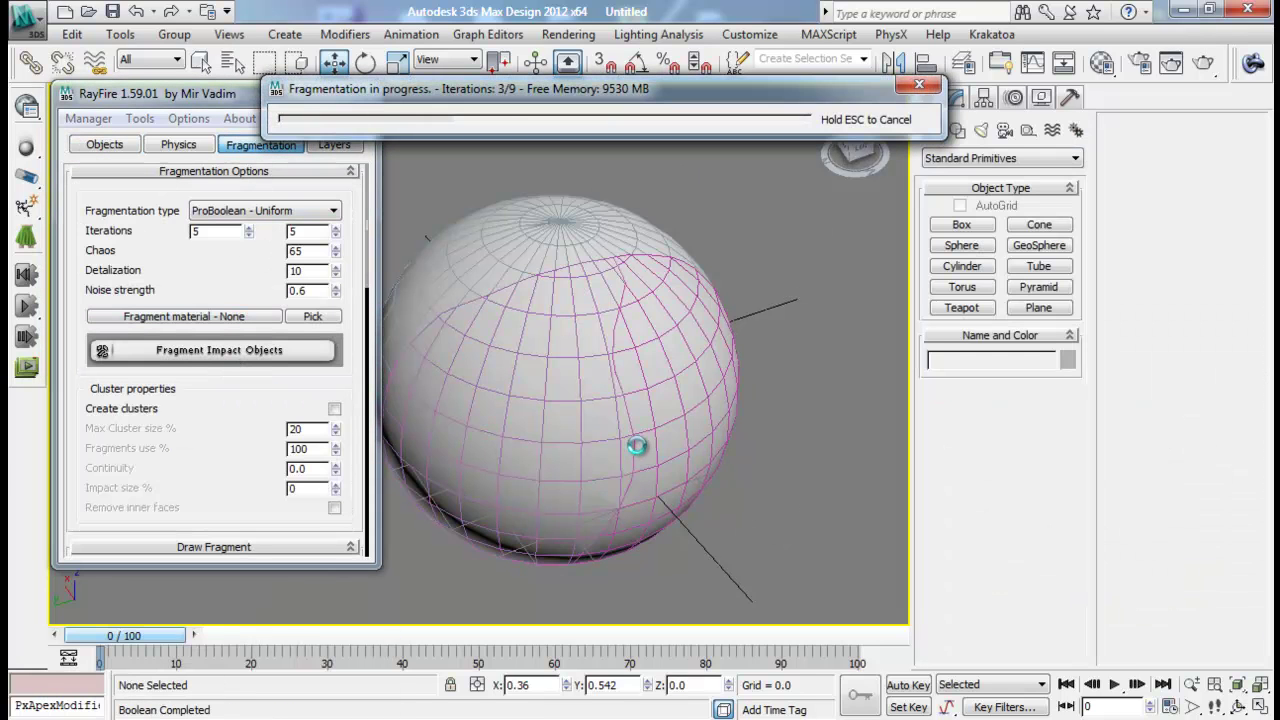
- Pull two of the upper fragments away from the sphere to expose the hollow shell inside
{"action": "left_click", "coordinate": [654, 325]}
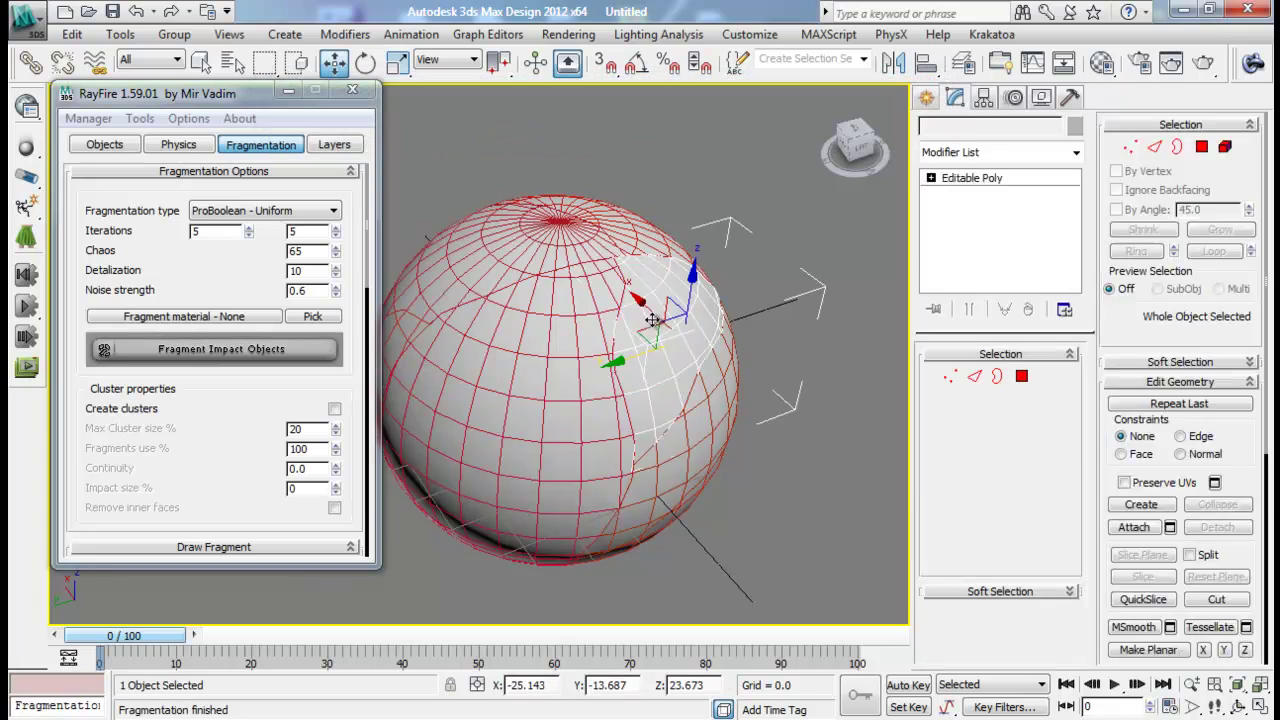
{"action": "middle_click_drag", "start_coordinate": [657, 340], "coordinate": [642, 368]}
{"action": "left_click_drag", "start_coordinate": [628, 332], "coordinate": [746, 434]}
{"action": "middle_click_drag", "start_coordinate": [655, 430], "coordinate": [730, 397], "text": "alt"}
{"action": "left_click", "coordinate": [557, 421]}
{"action": "middle_click_drag", "start_coordinate": [557, 421], "coordinate": [675, 370], "text": "alt"}
{"action": "left_click_drag", "start_coordinate": [486, 406], "coordinate": [720, 409]}
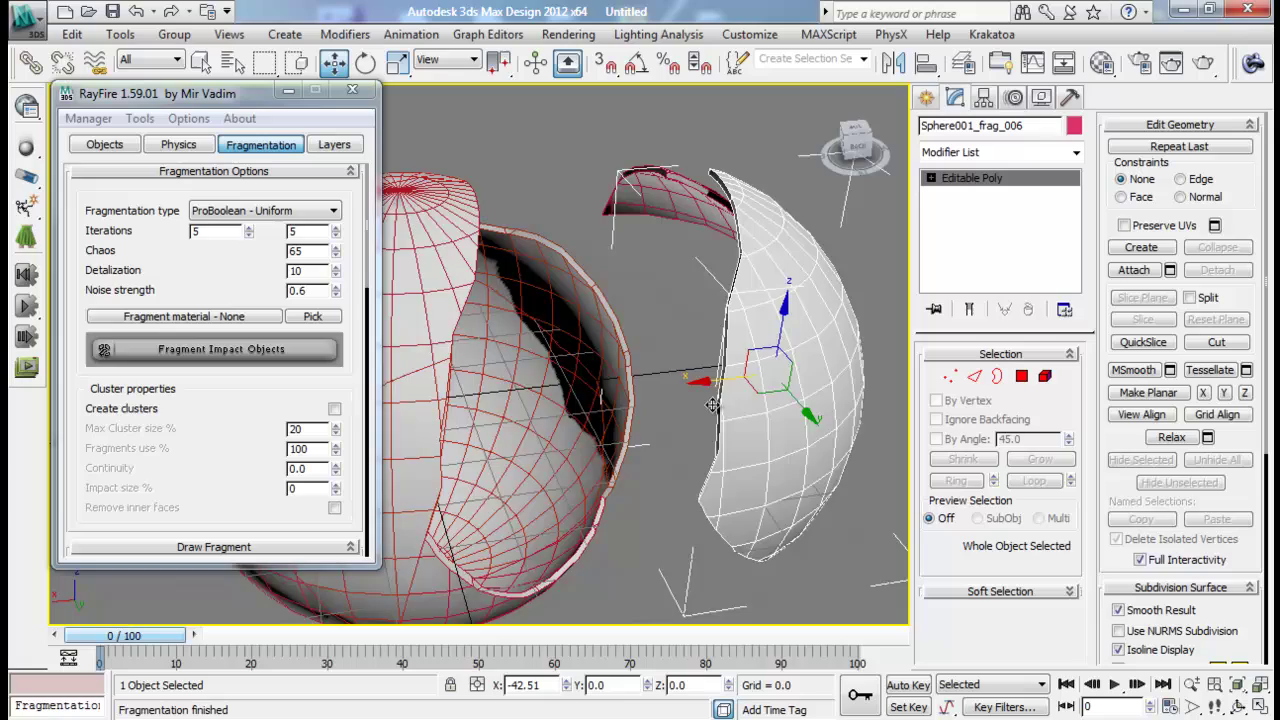
- Move the top-pole fragment and the remaining upper fragments outward so the broken sphere lies open
{"action": "middle_click_drag", "start_coordinate": [722, 408], "coordinate": [728, 455], "text": "alt"}
{"action": "middle_click_drag", "start_coordinate": [728, 455], "coordinate": [518, 408]}
{"action": "scroll", "coordinate": [716, 342], "scroll_direction": "down", "scroll_amount": 5}
{"action": "left_click", "coordinate": [514, 413]}
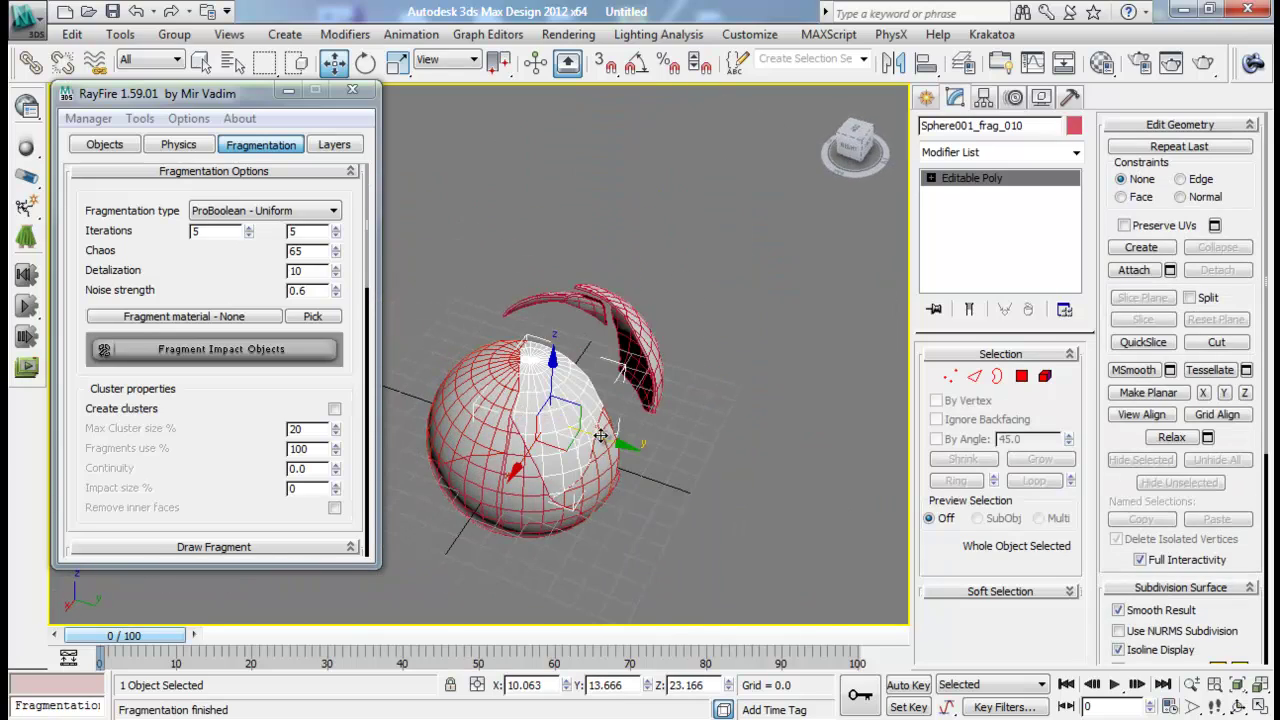
{"action": "left_click_drag", "start_coordinate": [600, 436], "coordinate": [755, 520]}
{"action": "middle_click_drag", "start_coordinate": [755, 520], "coordinate": [687, 417], "text": "alt"}
{"action": "left_click", "coordinate": [528, 406]}
{"action": "middle_click_drag", "start_coordinate": [528, 406], "coordinate": [611, 327], "text": "alt"}
{"action": "left_click", "coordinate": [596, 331]}
{"action": "left_click_drag", "start_coordinate": [638, 398], "coordinate": [558, 345]}
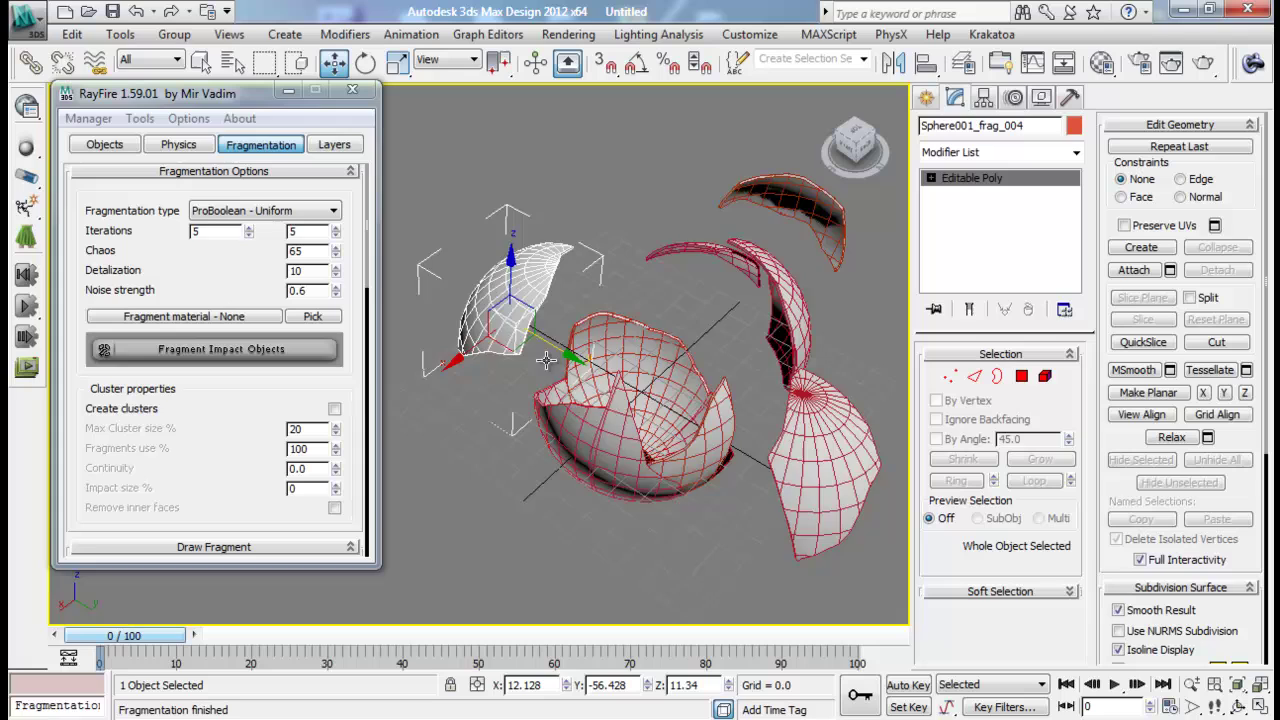
{"action": "middle_click_drag", "start_coordinate": [558, 345], "coordinate": [662, 310], "text": "alt"}
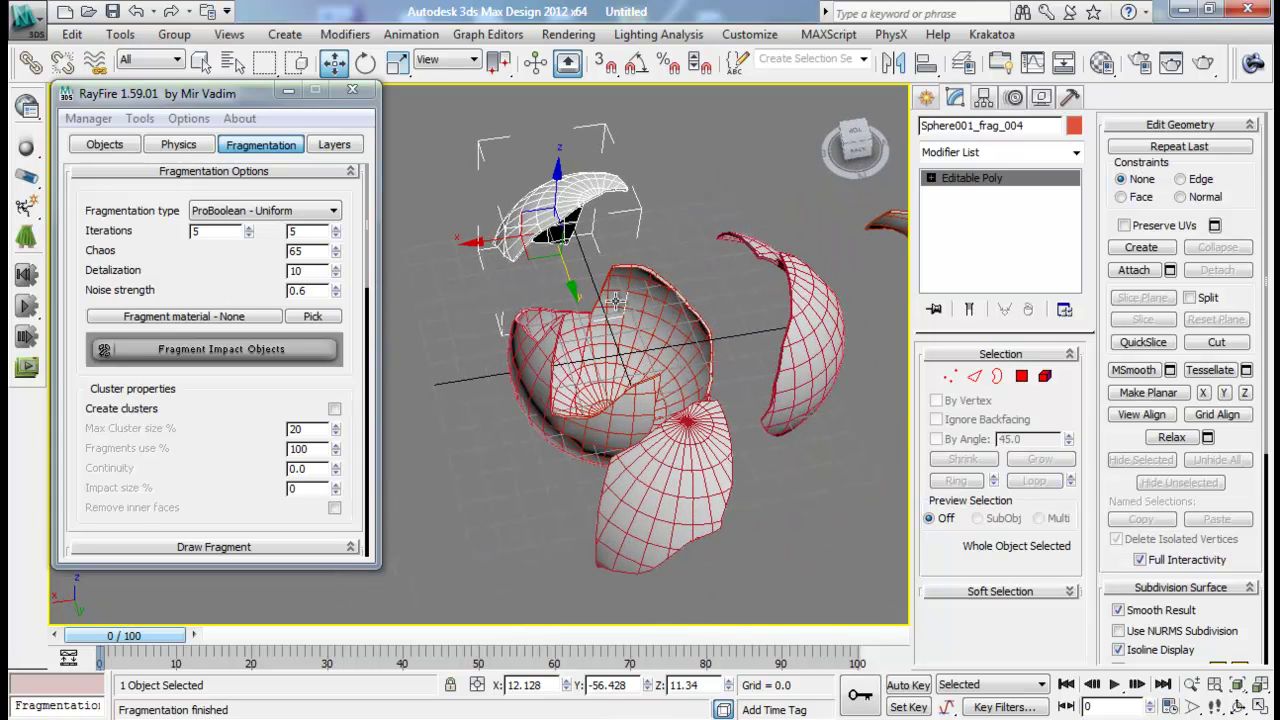
- Create a Torus Knot beside the fragments with a base radius of about 27.7 and a cross-section radius of about 9.1
{"action": "left_click", "coordinate": [926, 97]}
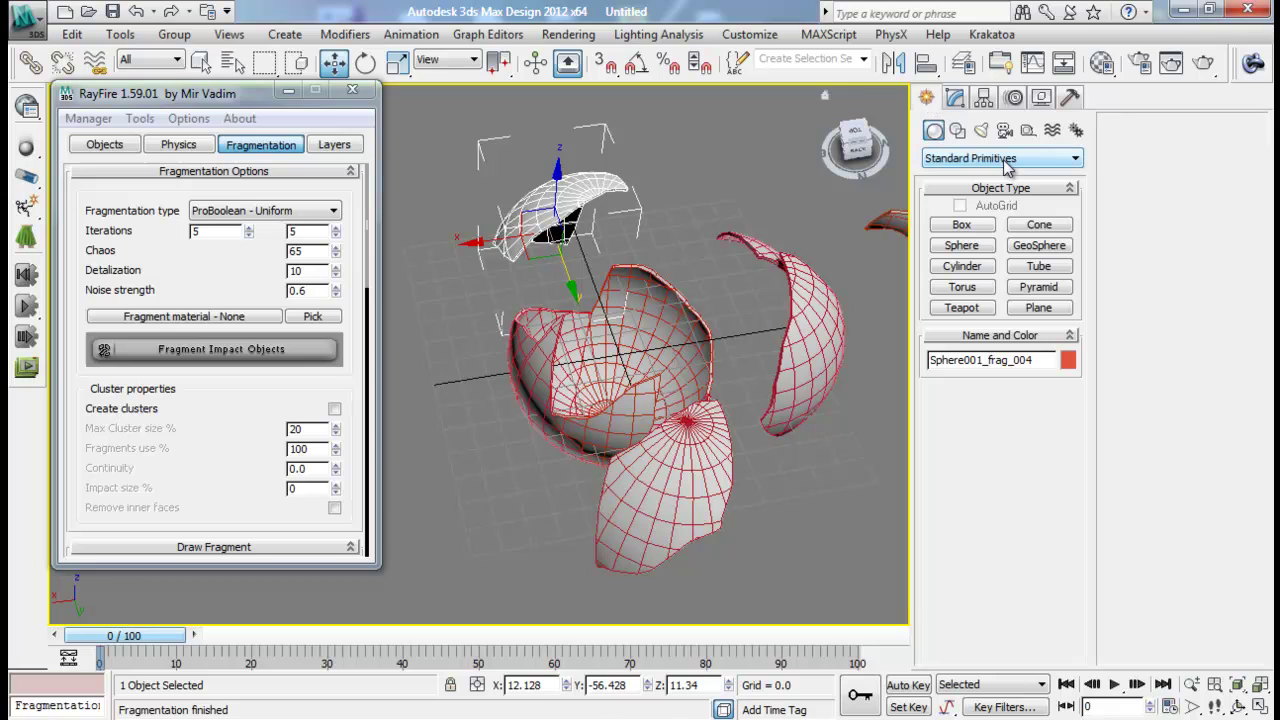
{"action": "left_click", "coordinate": [1007, 165]}
{"action": "left_click", "coordinate": [1003, 189]}
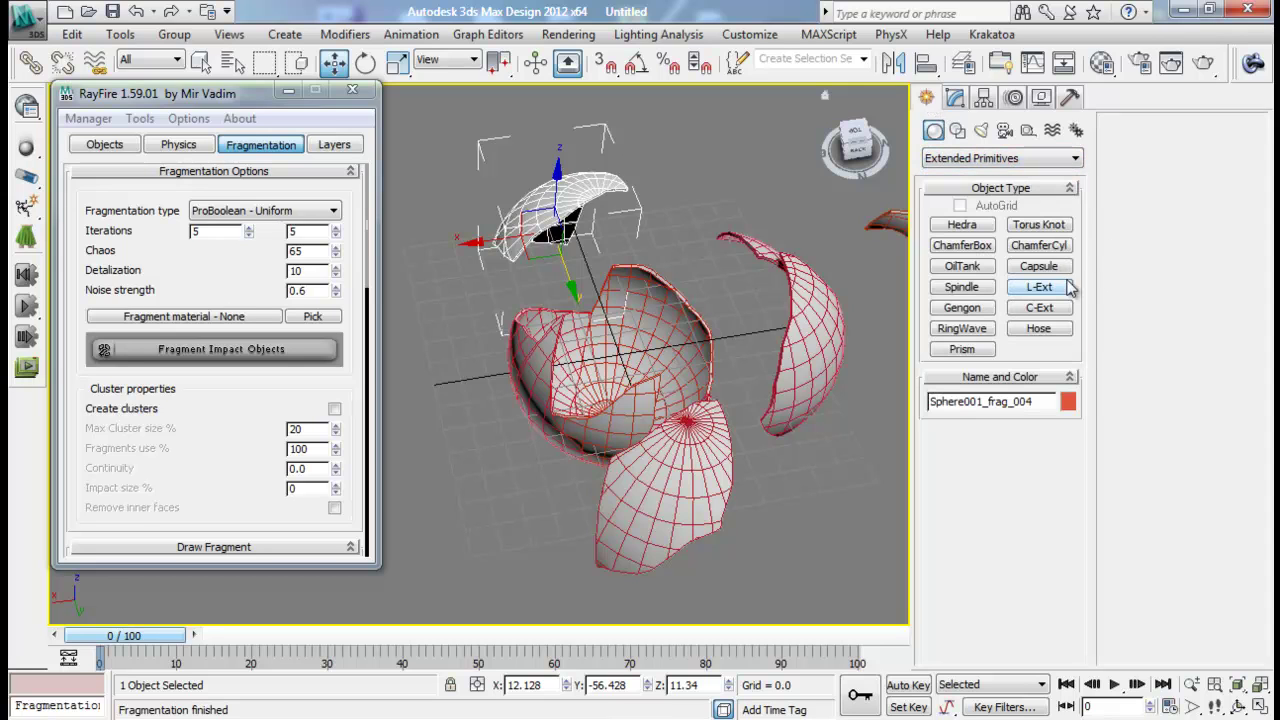
{"action": "left_click", "coordinate": [1041, 234]}
{"action": "middle_click_drag", "start_coordinate": [570, 432], "coordinate": [791, 300]}
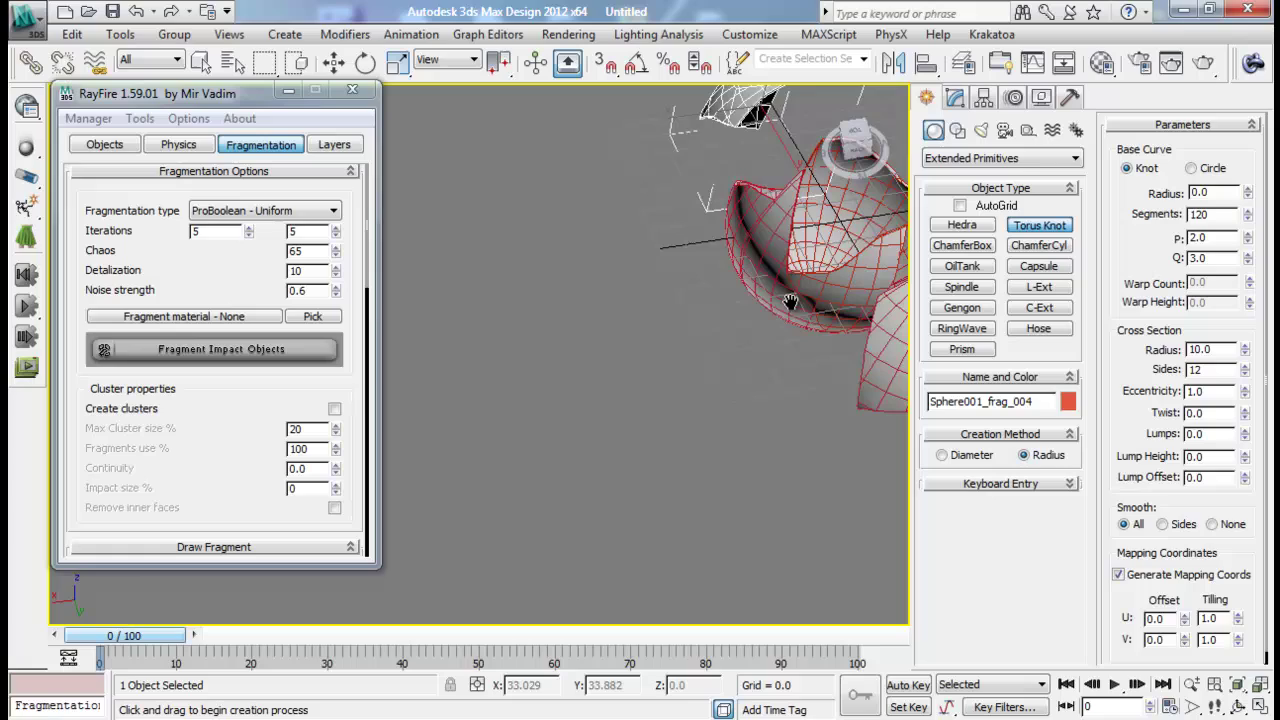
{"action": "left_click_drag", "start_coordinate": [489, 399], "coordinate": [587, 421]}
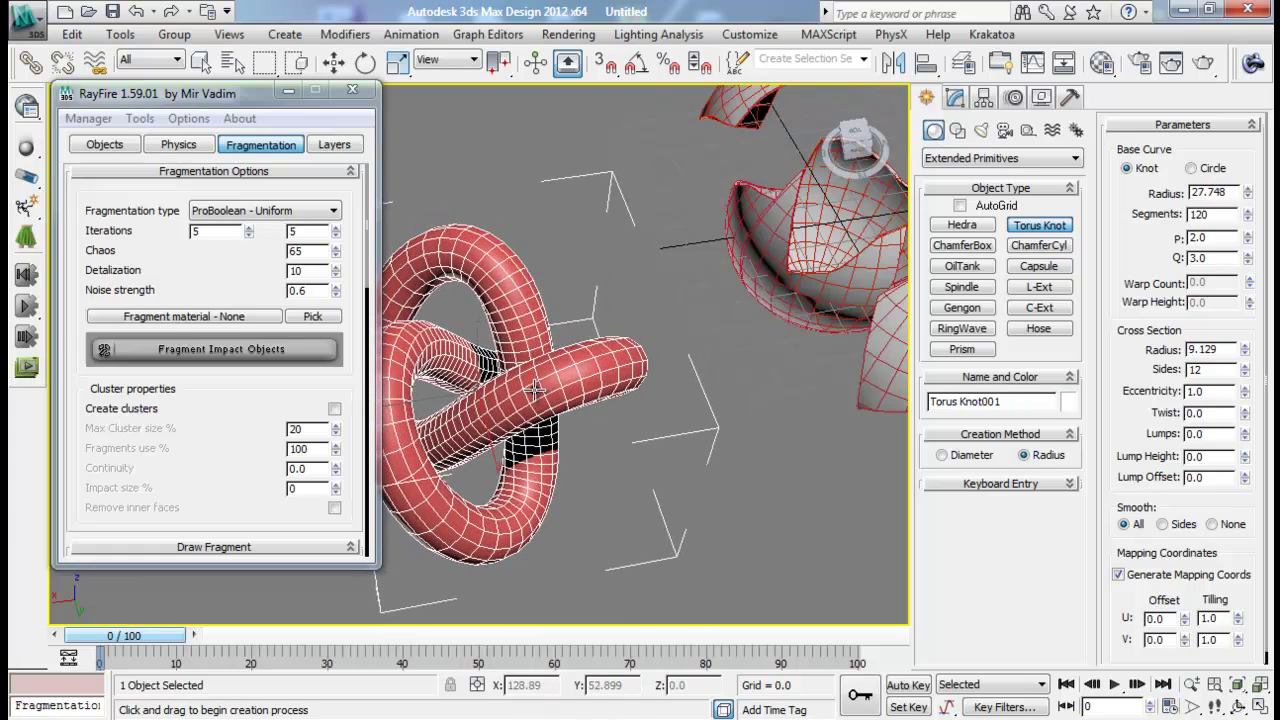
{"action": "right_click", "coordinate": [548, 393]}
{"action": "middle_click_drag", "start_coordinate": [578, 358], "coordinate": [545, 275]}
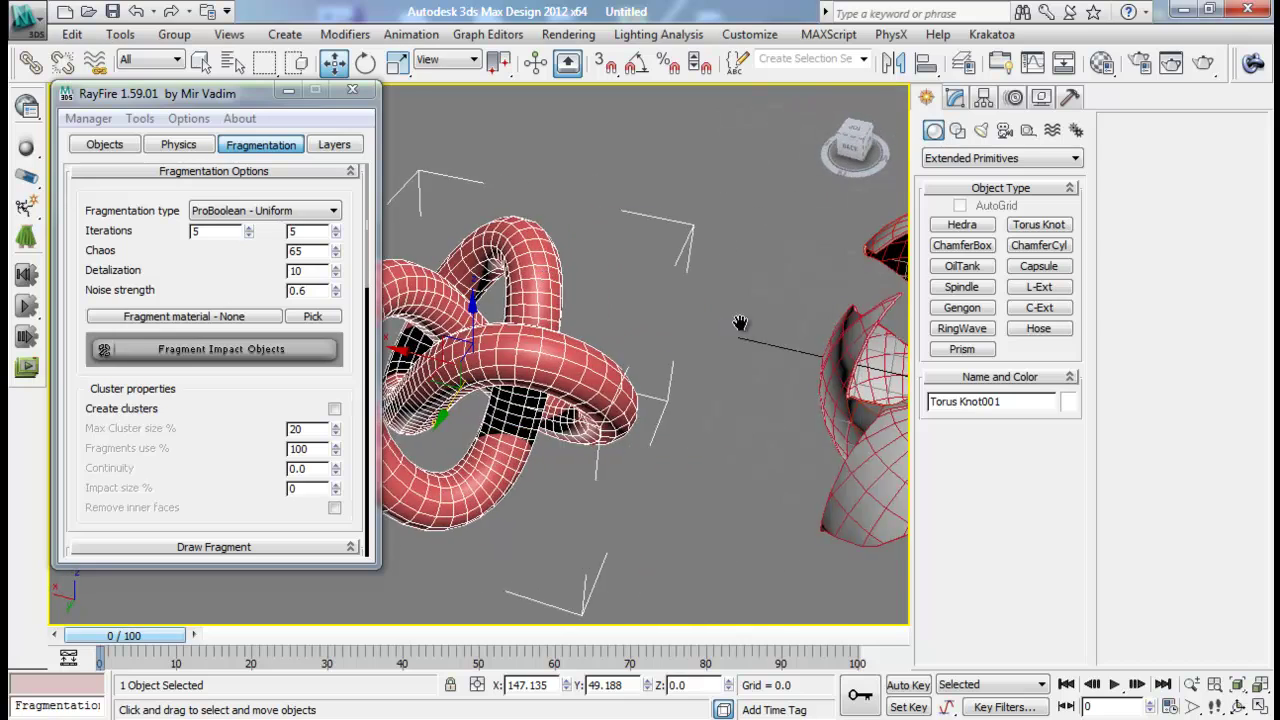
- Window-select the sphere fragments, delete them and select the torus knot
{"action": "scroll", "coordinate": [739, 322], "scroll_direction": "down", "scroll_amount": 5}
{"action": "middle_click_drag", "start_coordinate": [739, 322], "coordinate": [645, 327]}
{"action": "left_click_drag", "start_coordinate": [762, 420], "coordinate": [808, 449]}
{"action": "key", "text": "Delete"}
{"action": "middle_click_drag", "start_coordinate": [563, 388], "coordinate": [518, 271]}
{"action": "scroll", "coordinate": [703, 432], "scroll_direction": "up", "scroll_amount": 5}
{"action": "left_click", "coordinate": [606, 296]}
{"action": "key", "text": "z"}
- Add a Shell modifier to the torus knot with an outer amount of 1.17 and show it in wireframe
{"action": "left_click", "coordinate": [955, 97]}
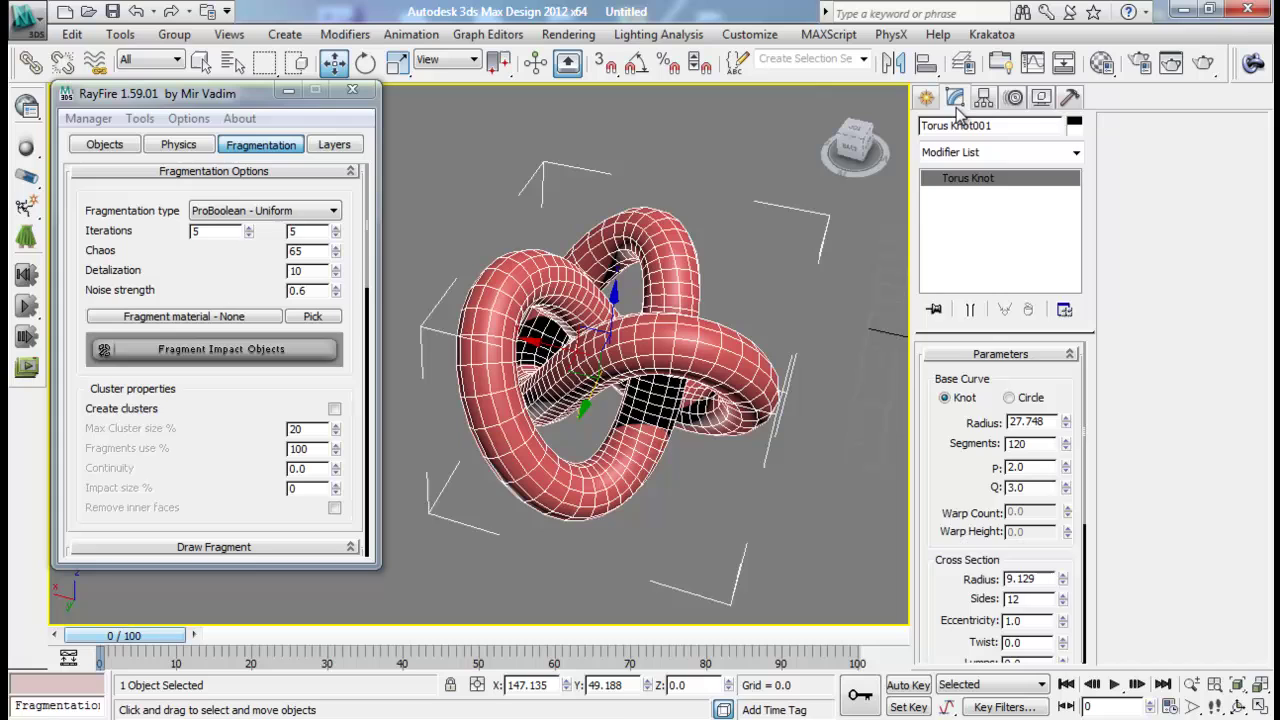
{"action": "left_click", "coordinate": [978, 149]}
{"action": "type", "text": "sh"}
{"action": "key", "text": "Return"}
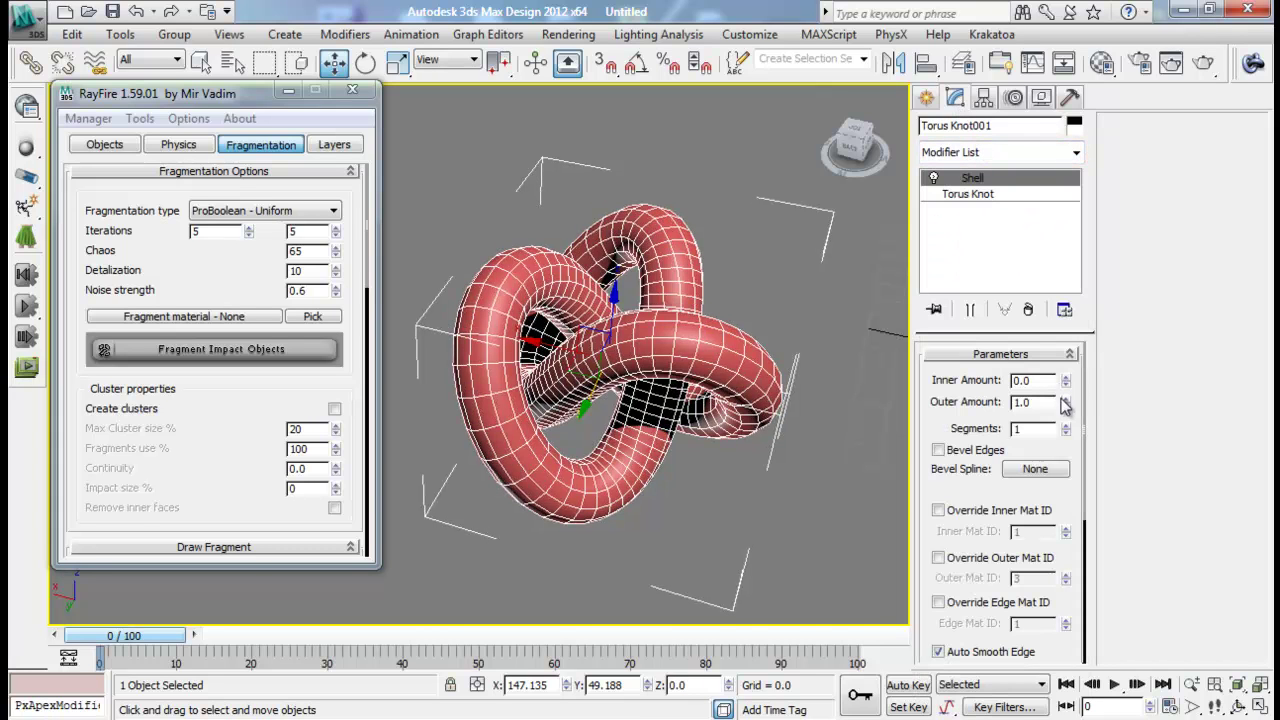
{"action": "left_click_drag", "start_coordinate": [1068, 402], "coordinate": [1064, 380]}
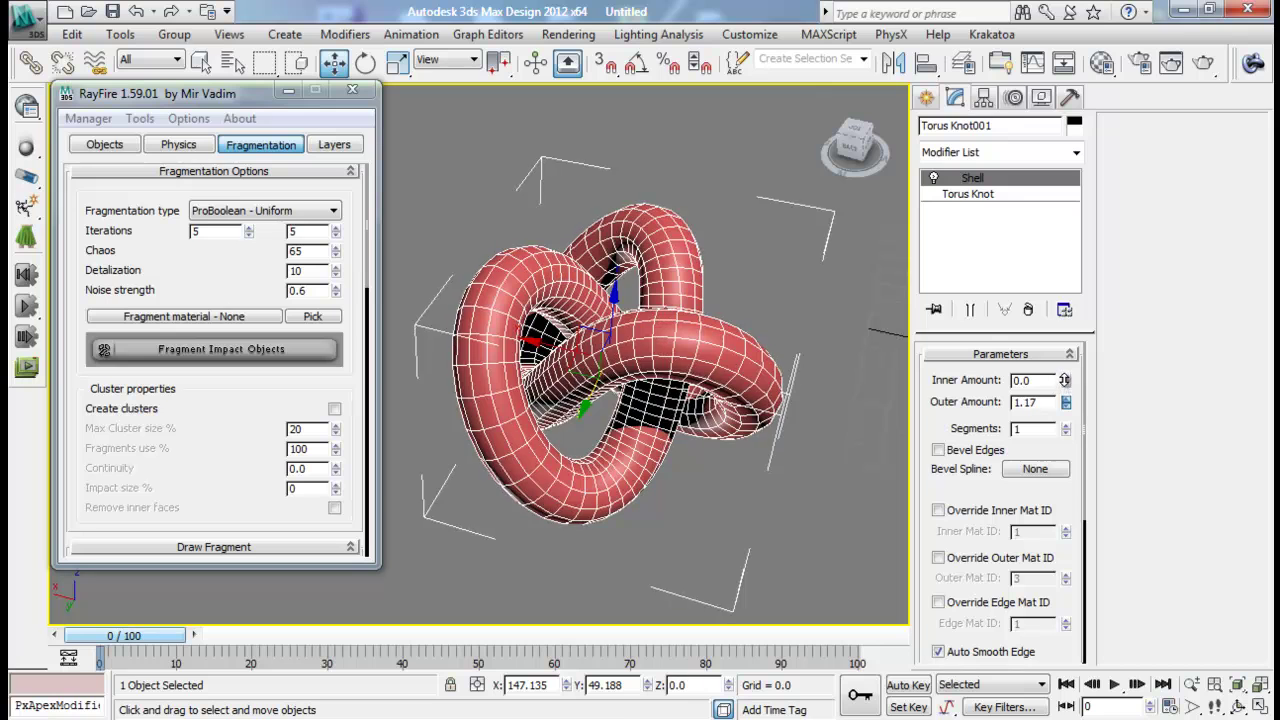
{"action": "scroll", "coordinate": [682, 268], "scroll_direction": "up", "scroll_amount": 1}
{"action": "key", "text": "F3"}
{"action": "scroll", "coordinate": [675, 200], "scroll_direction": "up", "scroll_amount": 5}
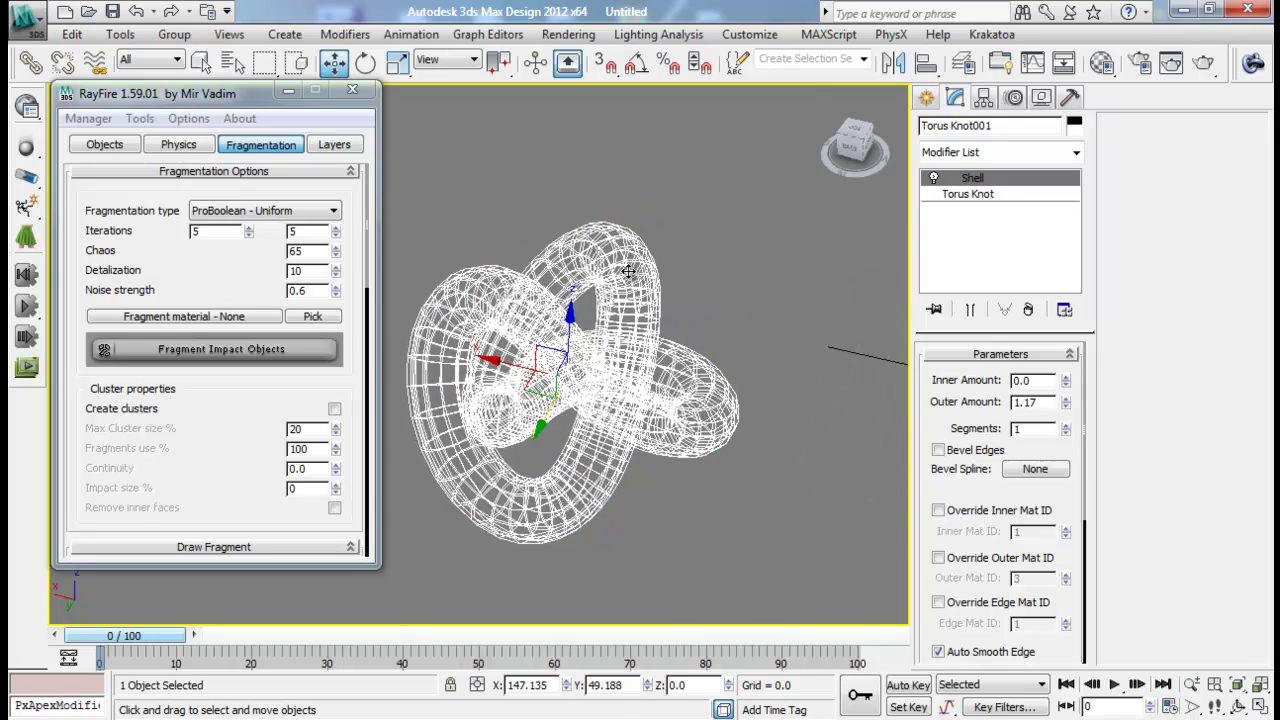
- Convert the shelled torus knot to an editable poly and enter vertex selection
{"action": "right_click", "coordinate": [673, 181]}
{"action": "mouse_move", "coordinate": [740, 360]}
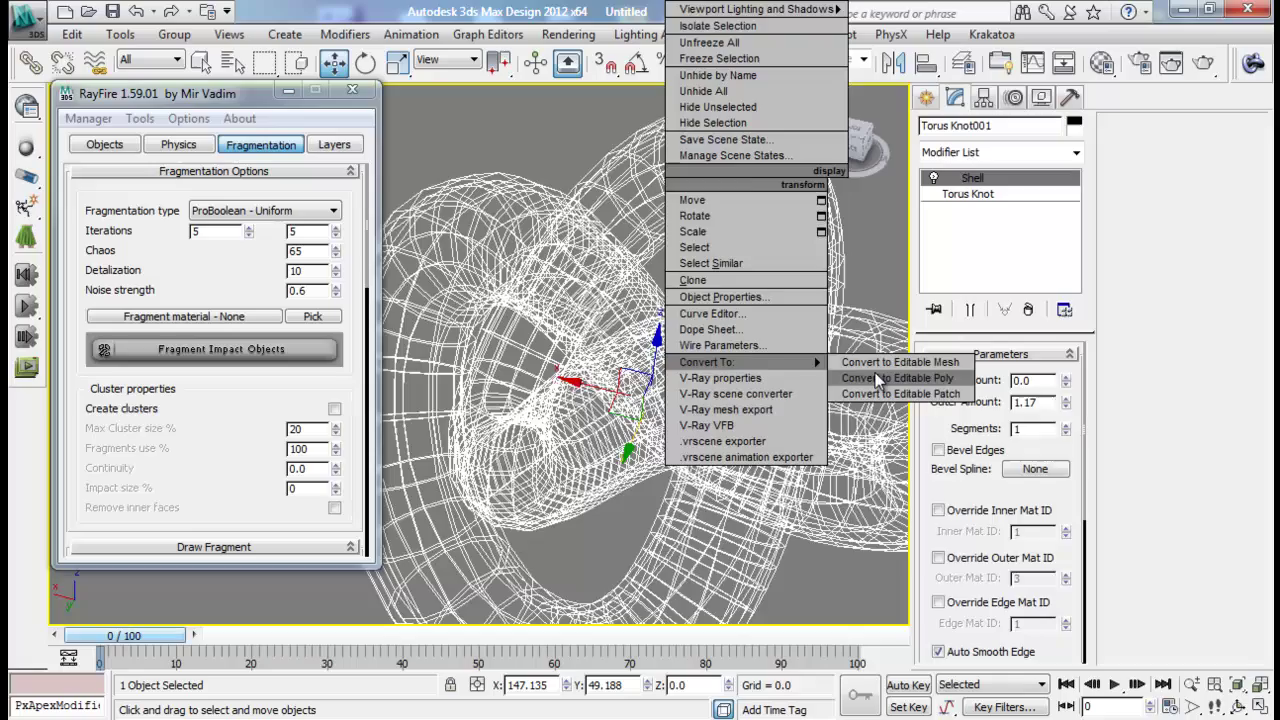
{"action": "left_click", "coordinate": [880, 382]}
{"action": "middle_click_drag", "start_coordinate": [477, 196], "coordinate": [601, 264]}
{"action": "left_click", "coordinate": [946, 377]}
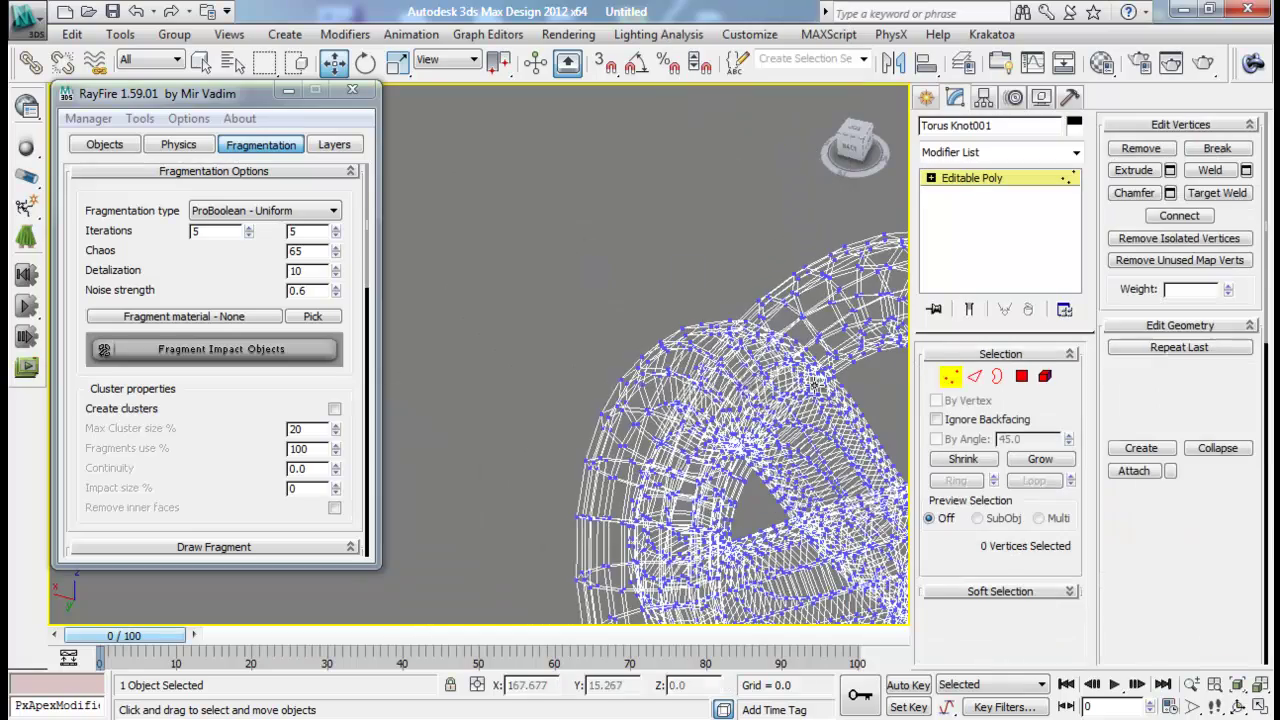
- Select one matching pair of vertices, one on the knot's inner shell and one on its outer shell
{"action": "scroll", "coordinate": [614, 352], "scroll_direction": "up", "scroll_amount": 5}
{"action": "middle_click_drag", "start_coordinate": [611, 345], "coordinate": [602, 343], "text": "alt"}
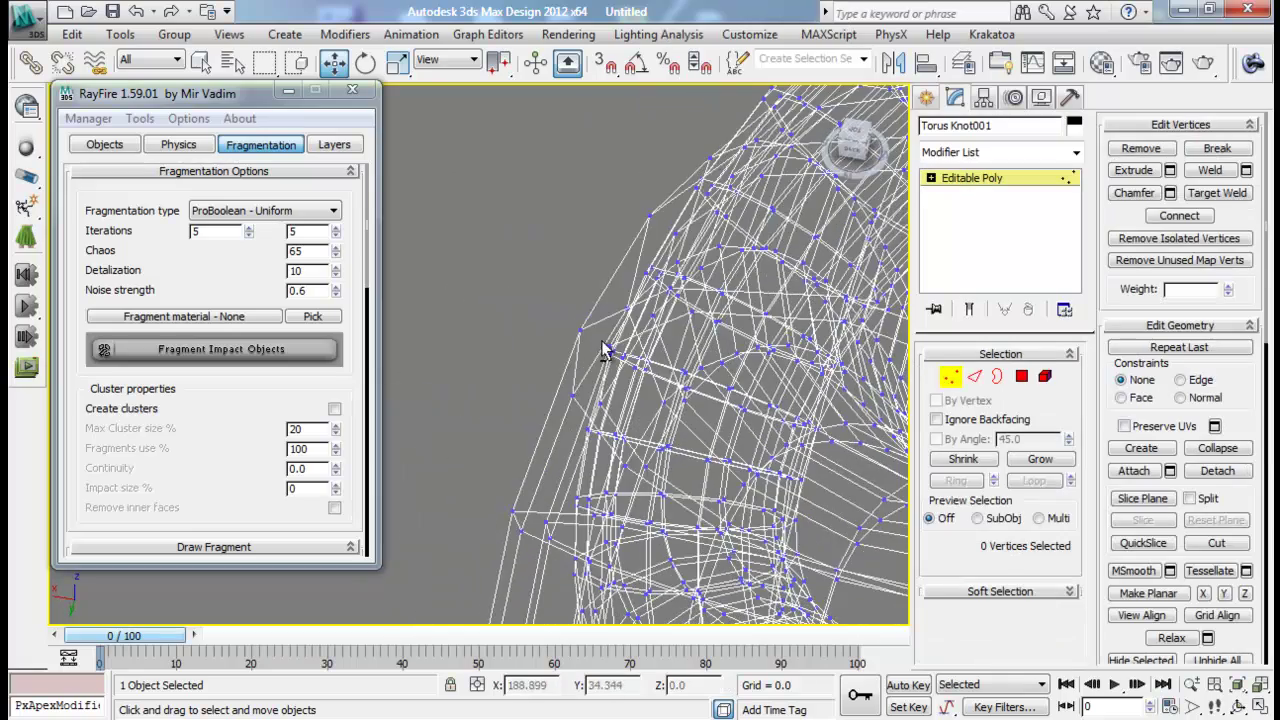
{"action": "scroll", "coordinate": [605, 345], "scroll_direction": "down", "scroll_amount": 8}
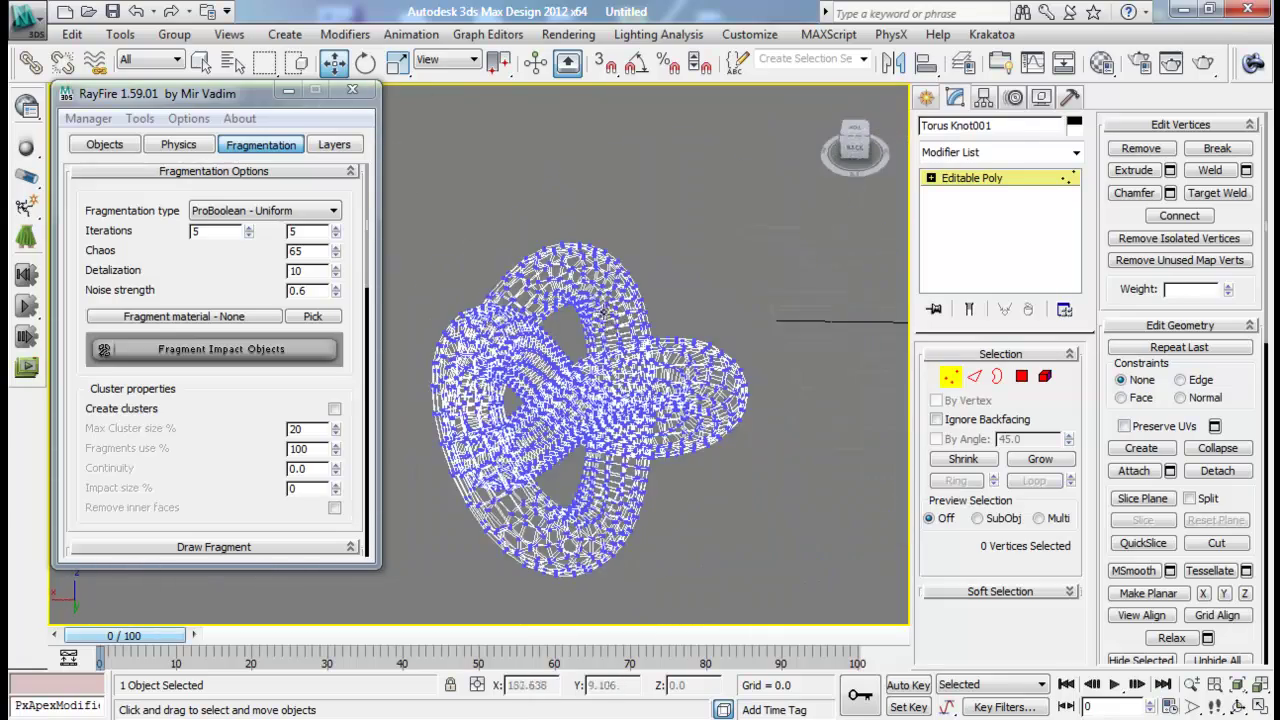
{"action": "scroll", "coordinate": [650, 375], "scroll_direction": "up", "scroll_amount": 10}
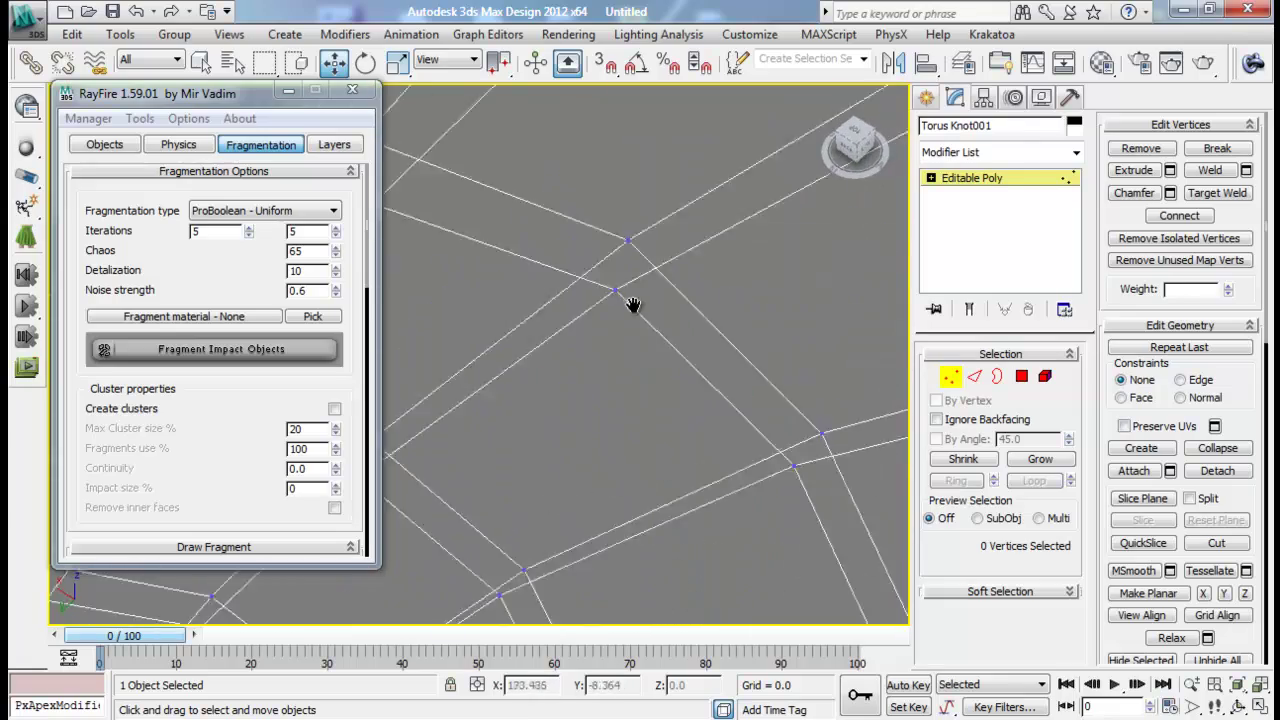
{"action": "middle_click_drag", "start_coordinate": [631, 306], "coordinate": [666, 351]}
{"action": "left_click", "coordinate": [445, 277]}
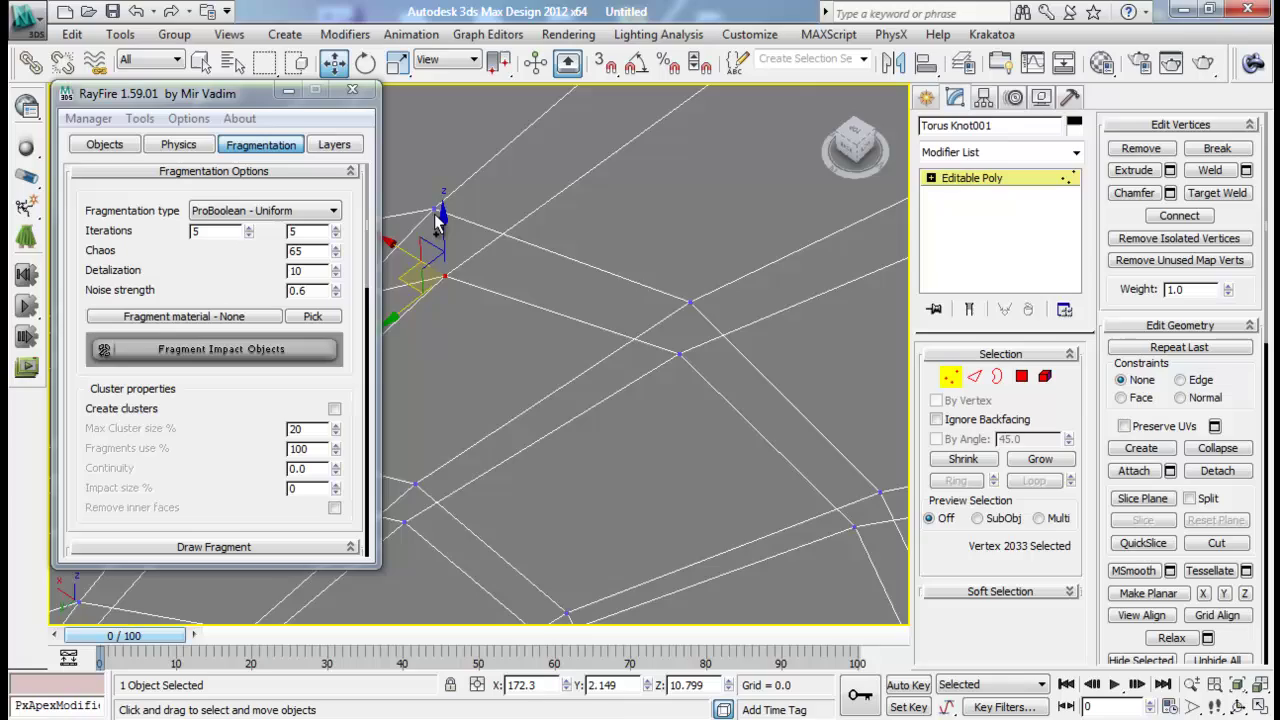
{"action": "left_click", "coordinate": [435, 209], "text": "ctrl"}
{"action": "scroll", "coordinate": [536, 257], "scroll_direction": "down", "scroll_amount": 5}
{"action": "middle_click_drag", "start_coordinate": [575, 290], "coordinate": [862, 395], "text": "alt"}
{"action": "middle_click_drag", "start_coordinate": [782, 358], "coordinate": [720, 332]}
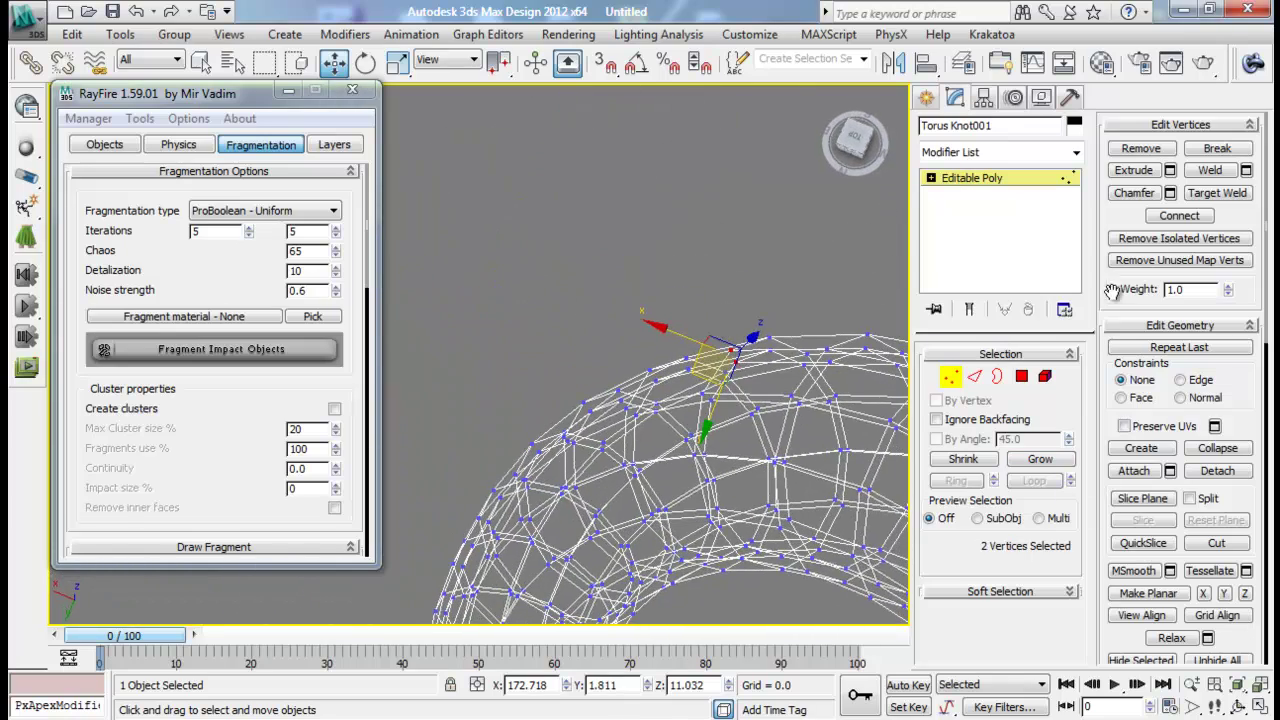
- Chamfer the two selected vertices by a small amount of about 0.24
{"action": "left_click", "coordinate": [1170, 193]}
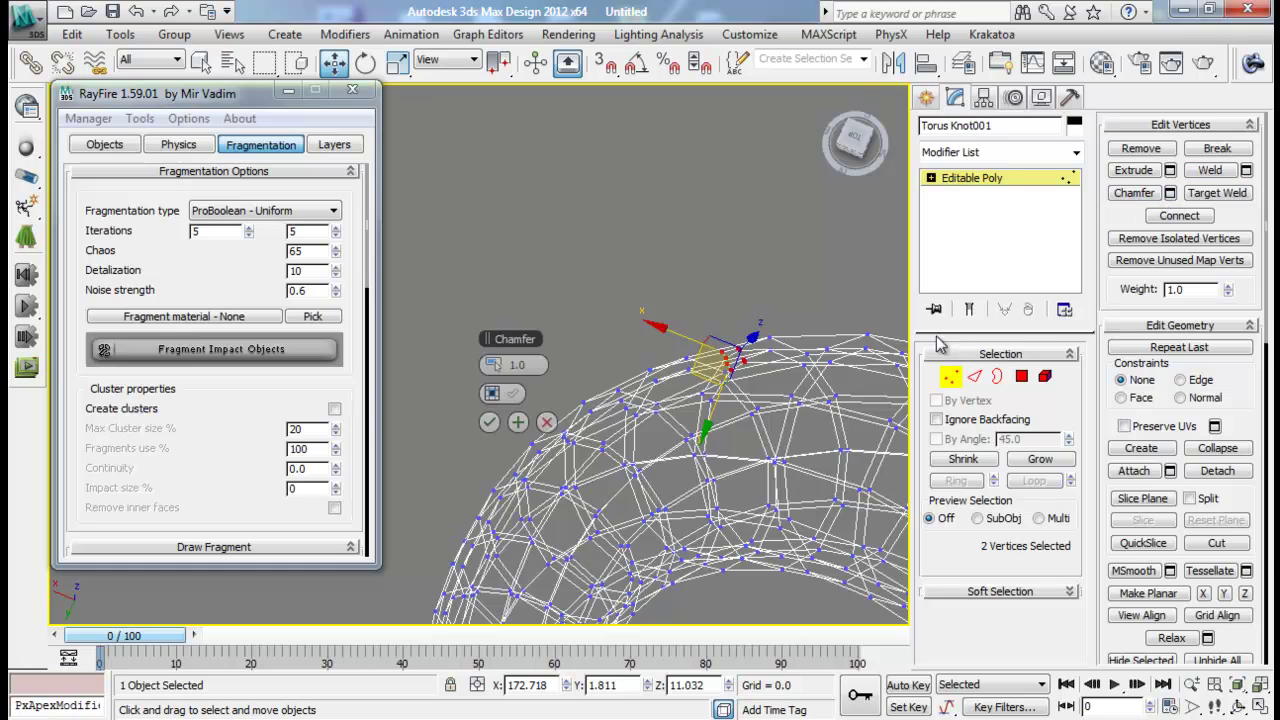
{"action": "scroll", "coordinate": [744, 428], "scroll_direction": "up", "scroll_amount": 5}
{"action": "scroll", "coordinate": [743, 348], "scroll_direction": "up", "scroll_amount": 2}
{"action": "middle_click_drag", "start_coordinate": [743, 348], "coordinate": [660, 384]}
{"action": "left_click_drag", "start_coordinate": [489, 366], "coordinate": [479, 366]}
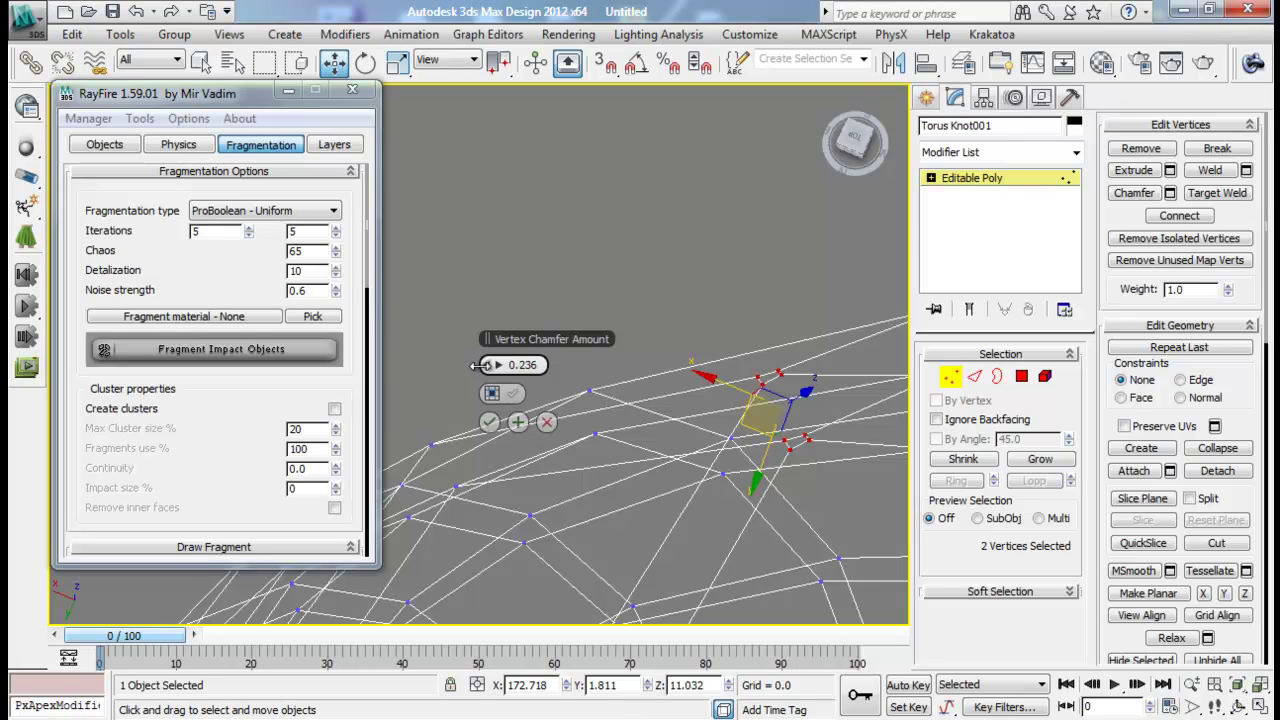
{"action": "left_click_drag", "start_coordinate": [484, 366], "coordinate": [487, 365]}
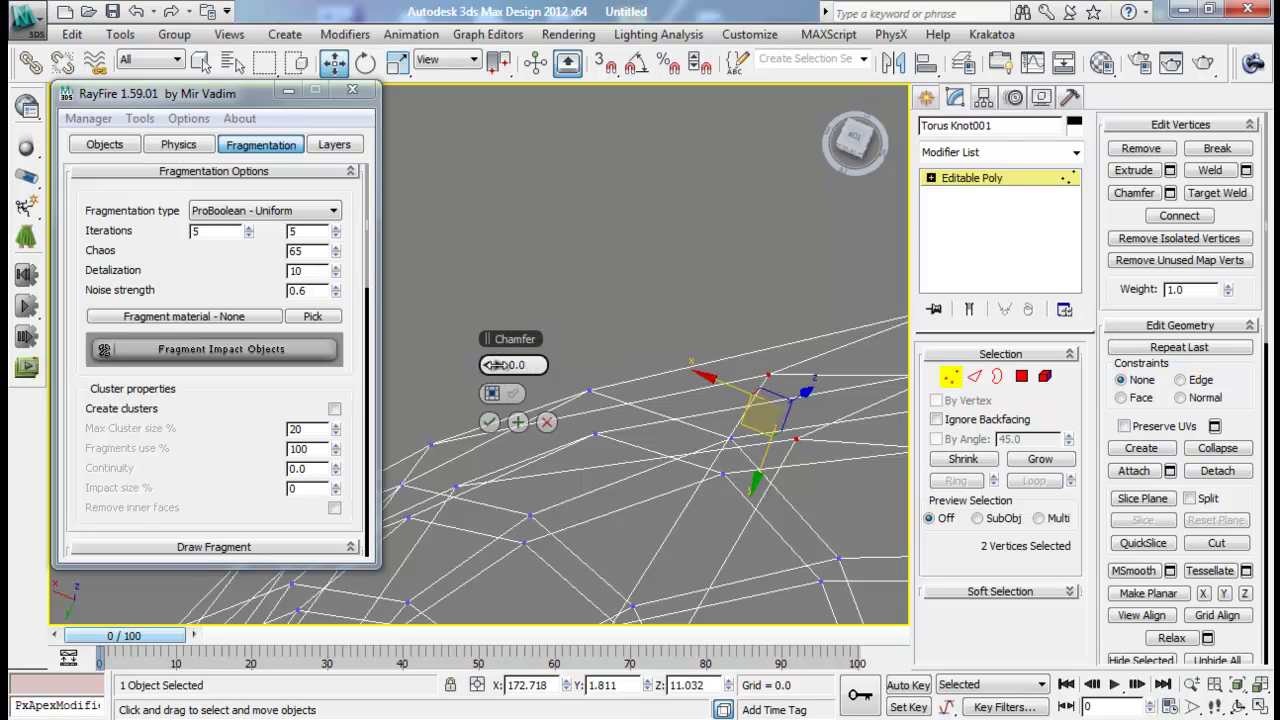
{"action": "left_click", "coordinate": [489, 422]}
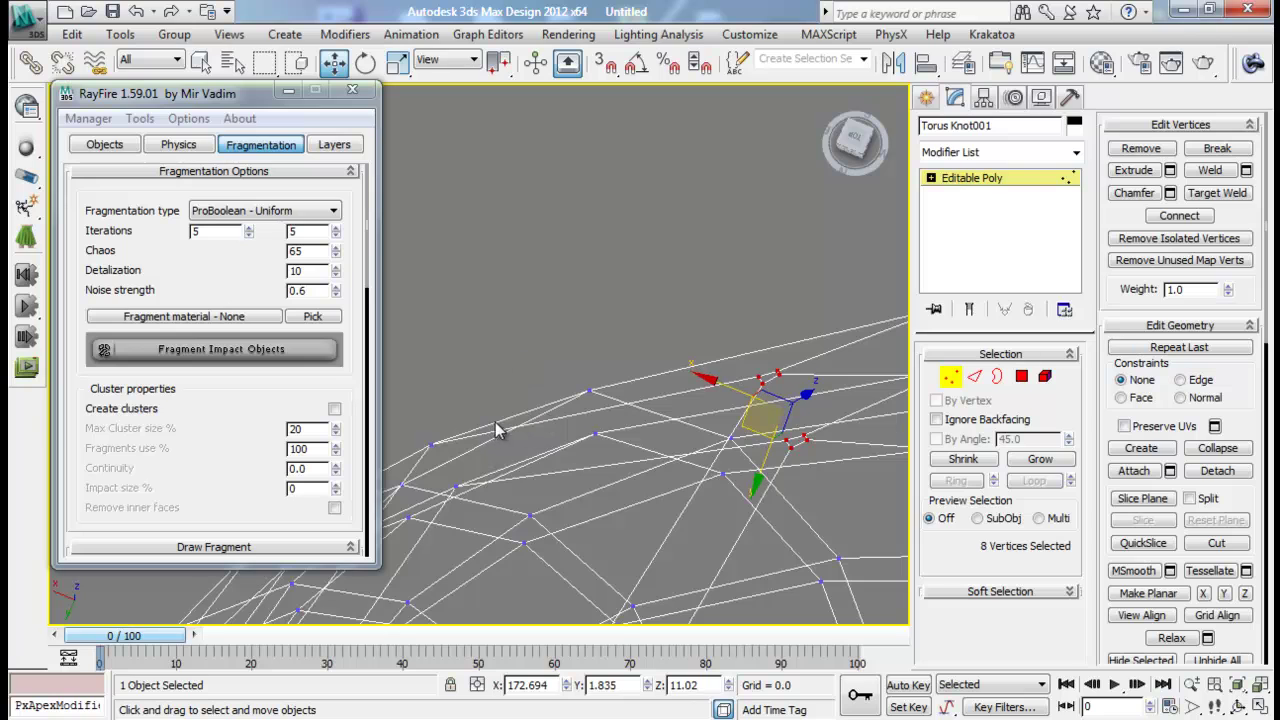
- Switch to polygon selection and select only the two small polygons made by the chamfer on the inner and outer shells
{"action": "left_click", "coordinate": [1021, 376]}
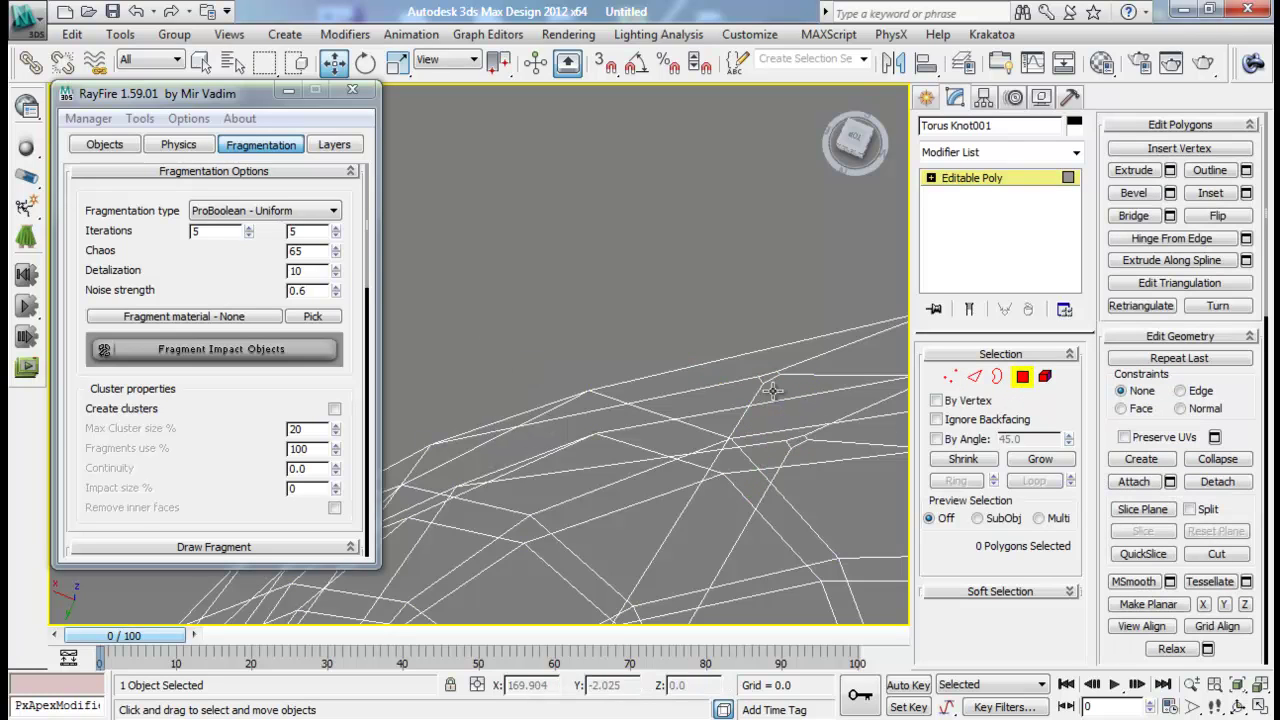
{"action": "left_click", "coordinate": [797, 489]}
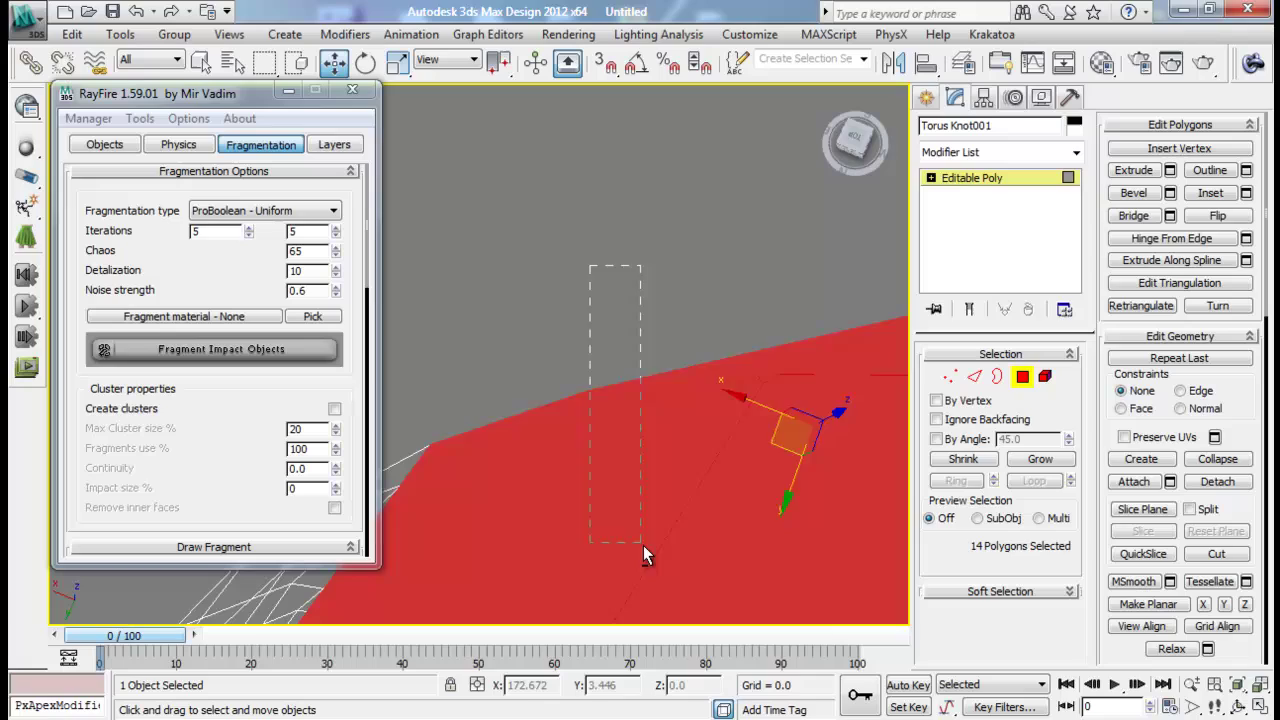
{"action": "left_click_drag", "start_coordinate": [644, 556], "coordinate": [644, 556]}
{"action": "scroll", "coordinate": [754, 422], "scroll_direction": "down", "scroll_amount": 5}
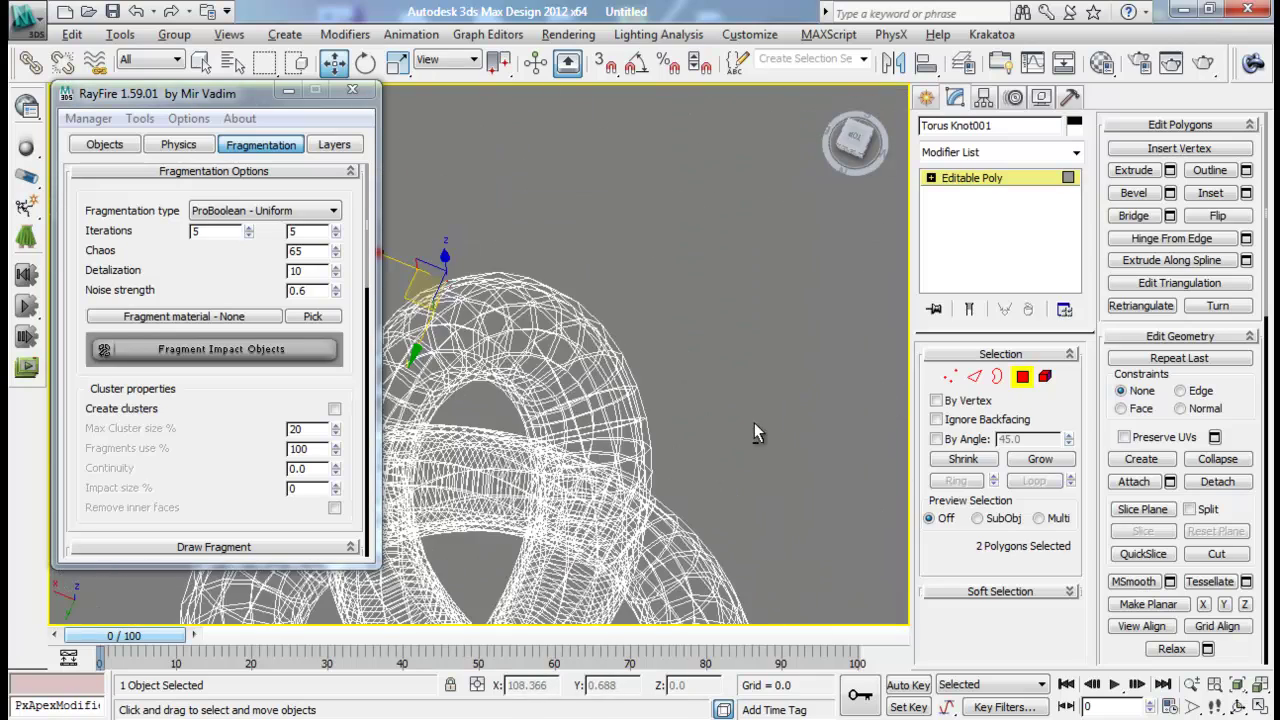
{"action": "middle_click_drag", "start_coordinate": [754, 422], "coordinate": [820, 402], "text": "alt"}
{"action": "scroll", "coordinate": [754, 411], "scroll_direction": "up", "scroll_amount": 5}
{"action": "scroll", "coordinate": [644, 352], "scroll_direction": "up", "scroll_amount": 4}
{"action": "scroll", "coordinate": [673, 373], "scroll_direction": "down", "scroll_amount": 2}
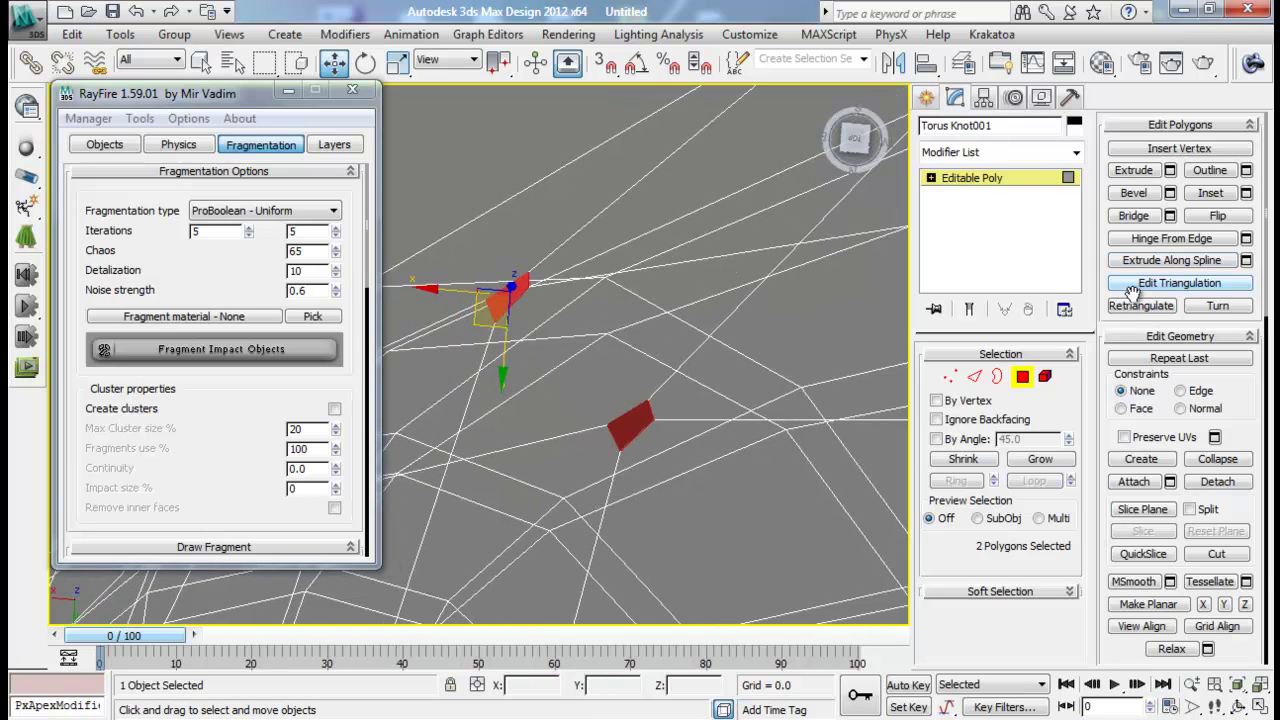
- Bridge the two small polygons, leave polygon selection and return the knot to shaded display
{"action": "left_click", "coordinate": [1140, 218]}
{"action": "left_click", "coordinate": [1022, 378]}
{"action": "scroll", "coordinate": [655, 376], "scroll_direction": "down", "scroll_amount": 4}
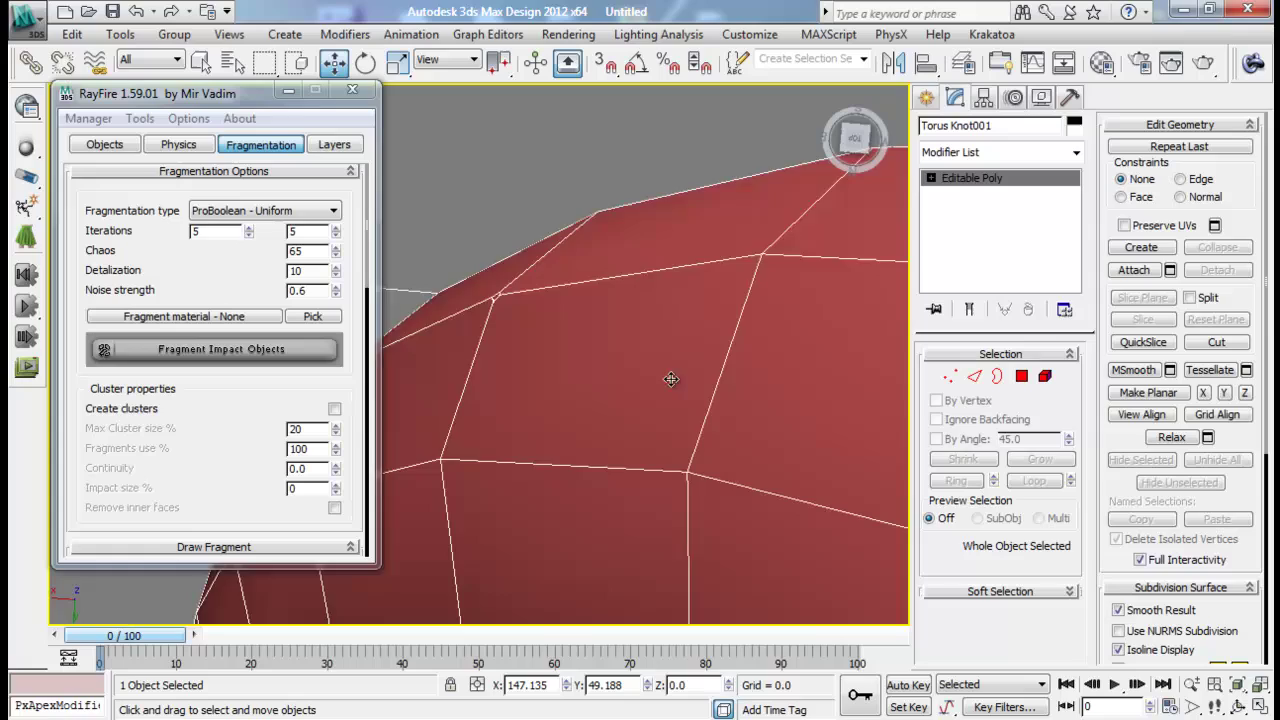
{"action": "scroll", "coordinate": [671, 380], "scroll_direction": "down", "scroll_amount": 8}
{"action": "middle_click_drag", "start_coordinate": [677, 345], "coordinate": [620, 352], "text": "alt"}
- Examine the torus knot in element selection and wireframe to check whether its inner and outer shells are connected
{"action": "left_click", "coordinate": [1046, 377]}
{"action": "left_click", "coordinate": [750, 384]}
{"action": "middle_click_drag", "start_coordinate": [750, 384], "coordinate": [757, 397]}
{"action": "left_click", "coordinate": [786, 245]}
{"action": "middle_click_drag", "start_coordinate": [766, 309], "coordinate": [768, 335]}
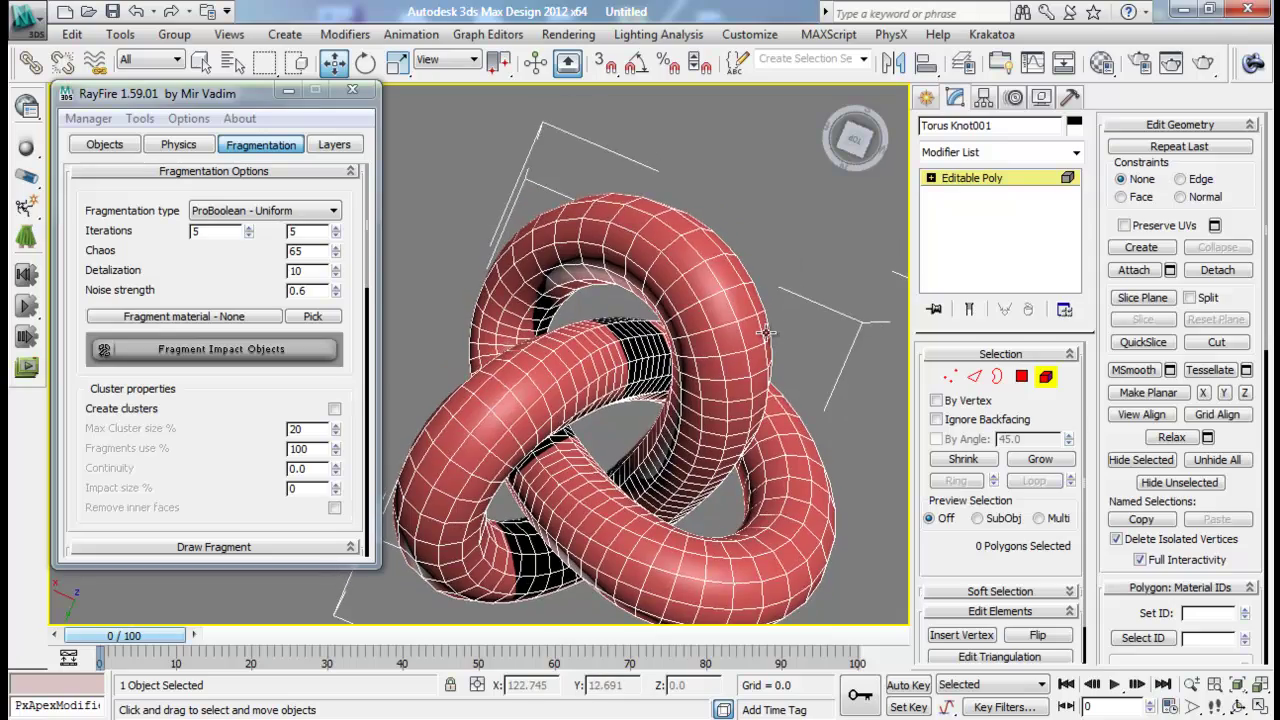
{"action": "key", "text": "F3"}
{"action": "scroll", "coordinate": [758, 343], "scroll_direction": "up", "scroll_amount": 10}
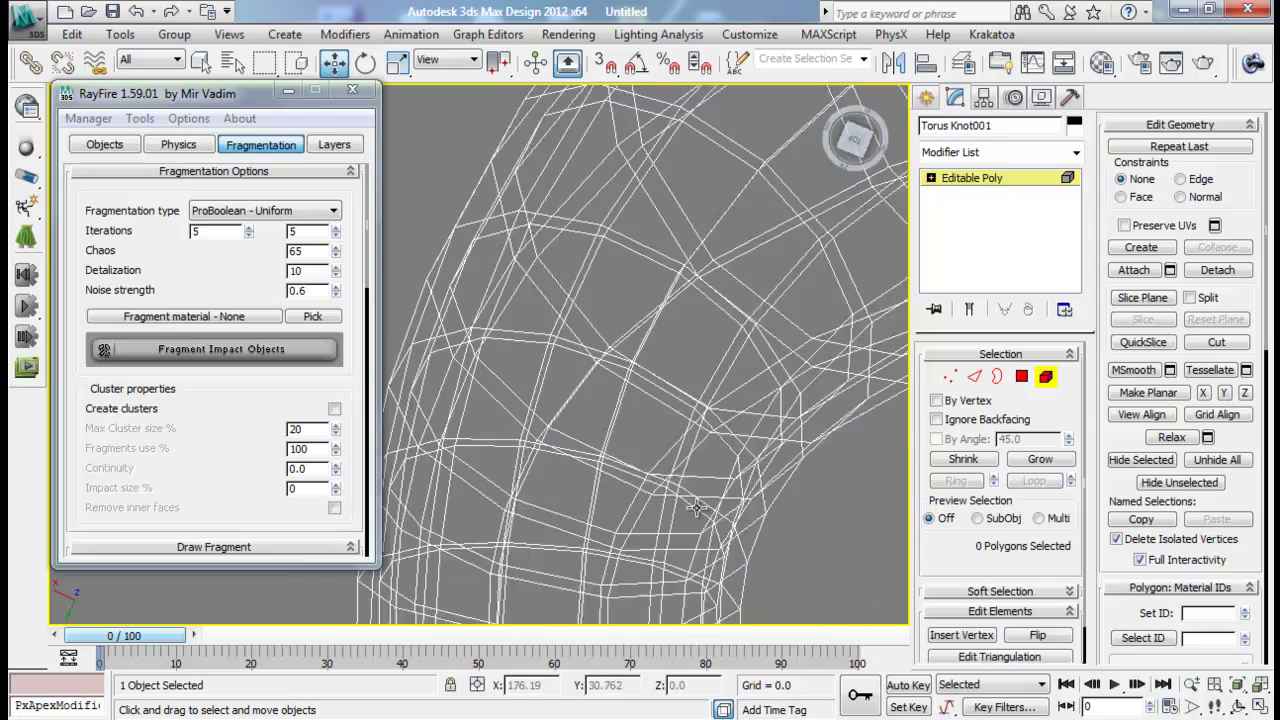
{"action": "scroll", "coordinate": [613, 443], "scroll_direction": "up", "scroll_amount": 3}
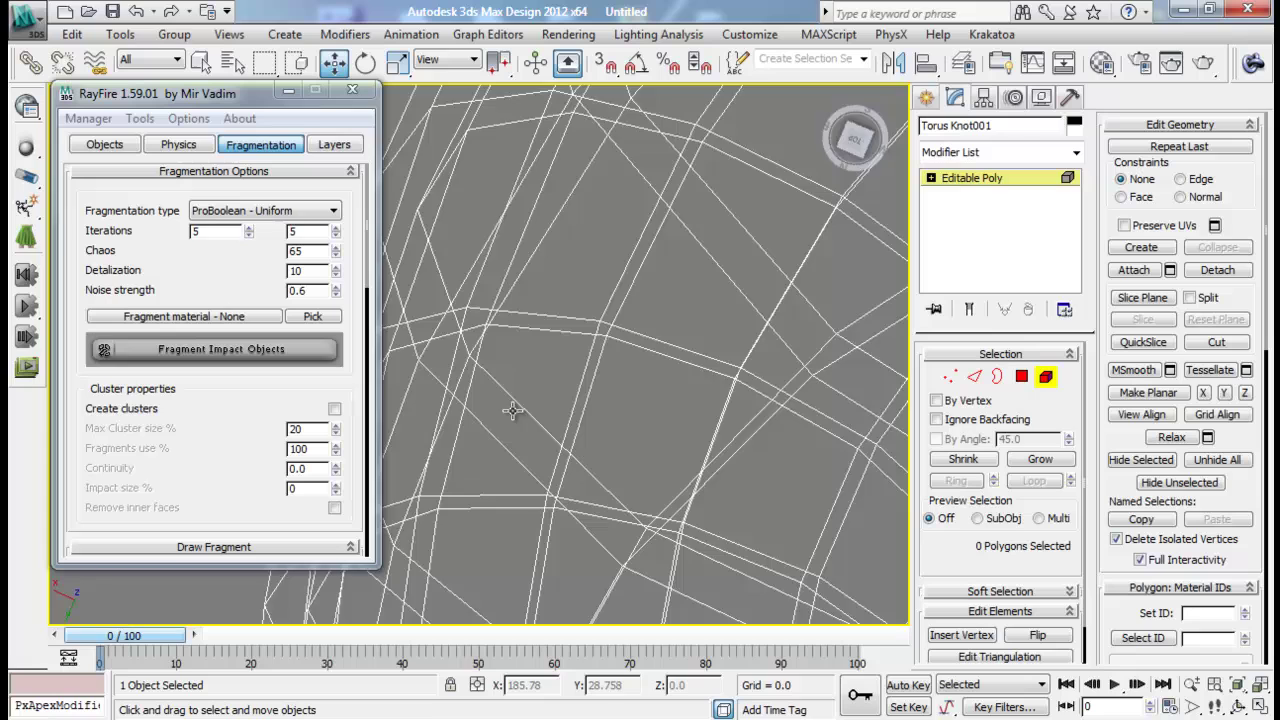
{"action": "key", "text": "ctrl+a"}
{"action": "key", "text": "F3"}
{"action": "scroll", "coordinate": [583, 421], "scroll_direction": "up", "scroll_amount": 2}
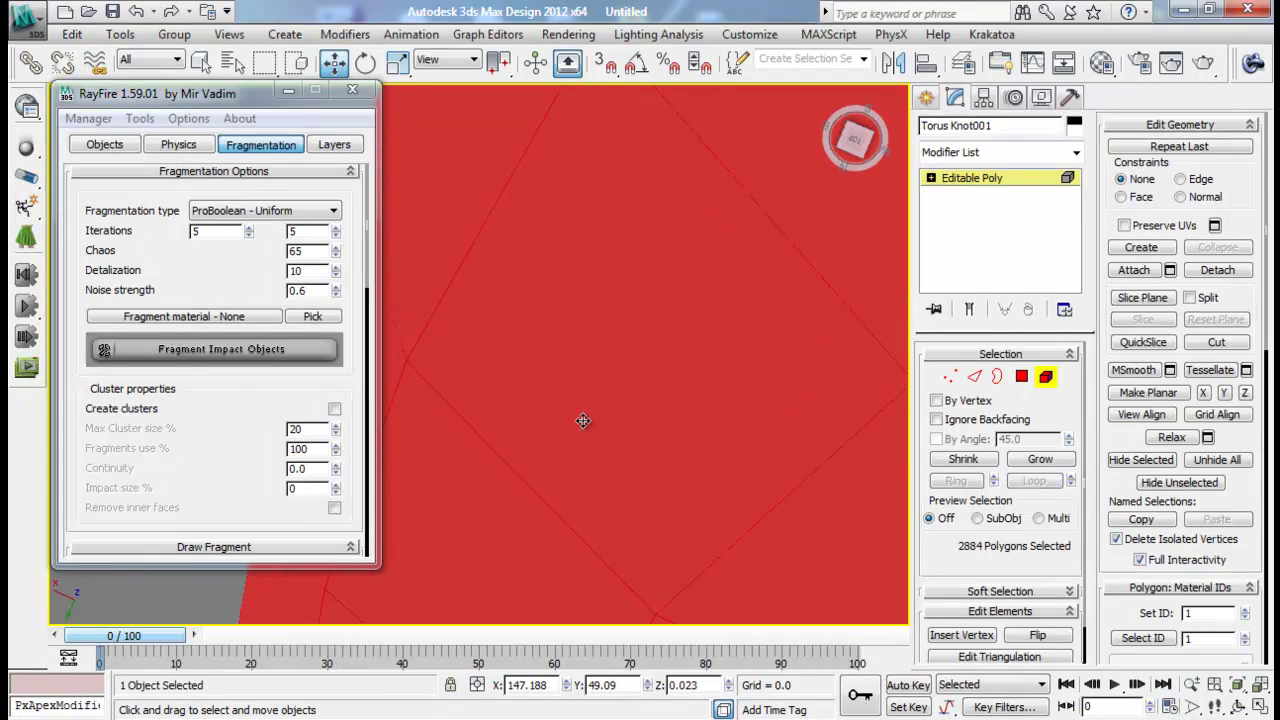
{"action": "left_click", "coordinate": [146, 604]}
{"action": "middle_click_drag", "start_coordinate": [437, 537], "coordinate": [669, 480], "text": "alt"}
{"action": "scroll", "coordinate": [669, 480], "scroll_direction": "down", "scroll_amount": 5}
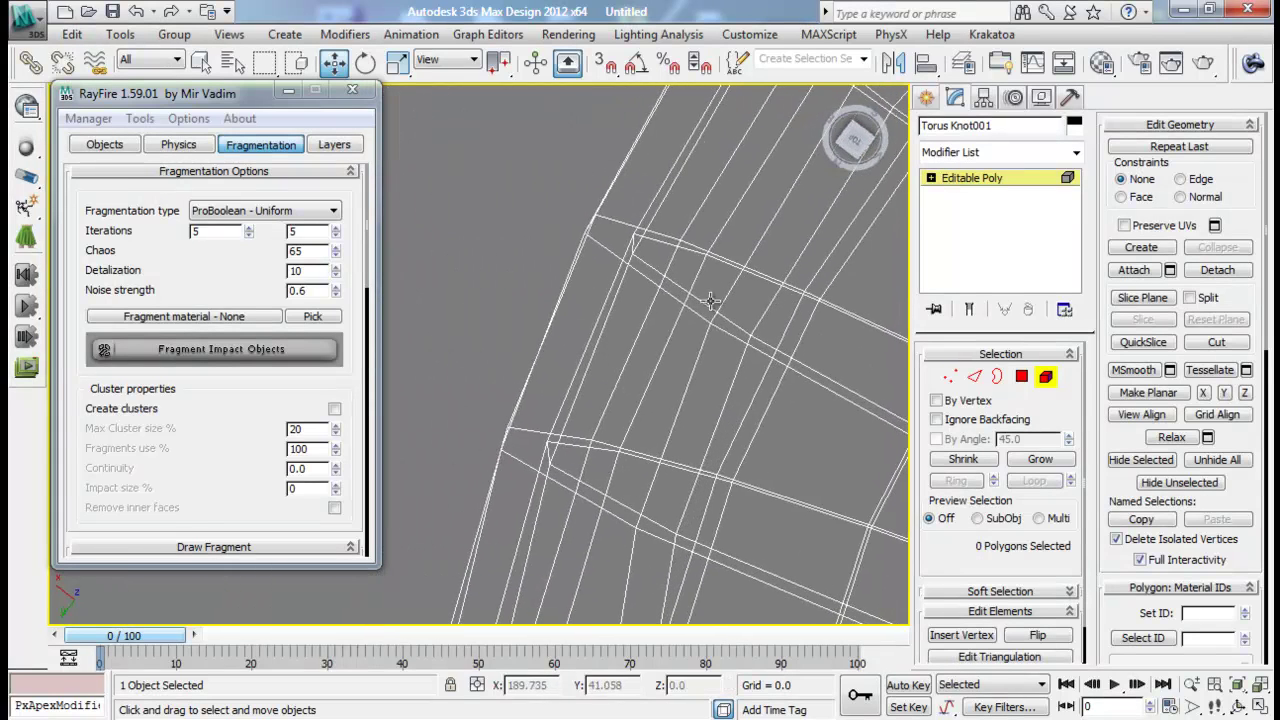
- Leave element selection on the torus knot and return it to shaded display with the whole knot in view
{"action": "scroll", "coordinate": [714, 297], "scroll_direction": "down", "scroll_amount": 2}
{"action": "middle_click_drag", "start_coordinate": [686, 368], "coordinate": [910, 368], "text": "alt"}
{"action": "scroll", "coordinate": [758, 280], "scroll_direction": "up", "scroll_amount": 2}
{"action": "scroll", "coordinate": [643, 434], "scroll_direction": "down", "scroll_amount": 3}
{"action": "left_click", "coordinate": [1051, 378]}
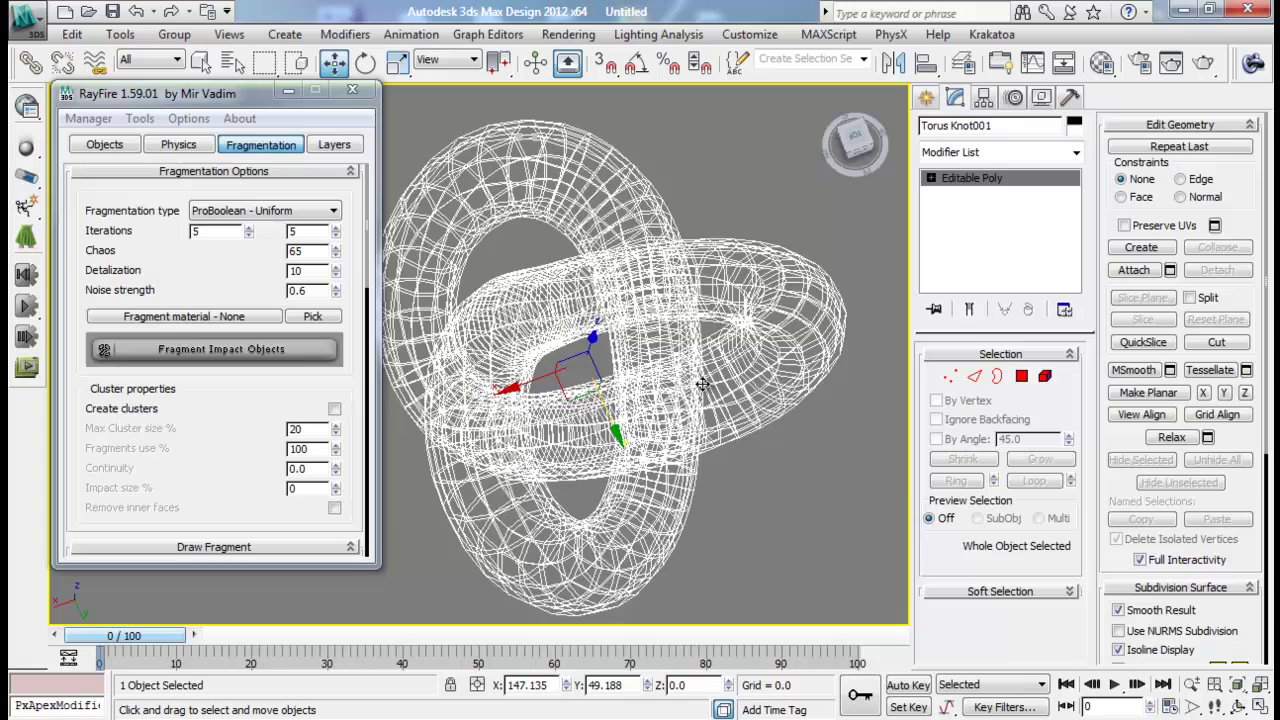
{"action": "key", "text": "F3"}
{"action": "middle_click_drag", "start_coordinate": [591, 375], "coordinate": [600, 318]}
{"action": "scroll", "coordinate": [598, 352], "scroll_direction": "down", "scroll_amount": 2}
- Add the torus knot to RayFire's impact objects and fragment it with the ProBoolean - Uniform type
{"action": "left_click", "coordinate": [86, 149]}
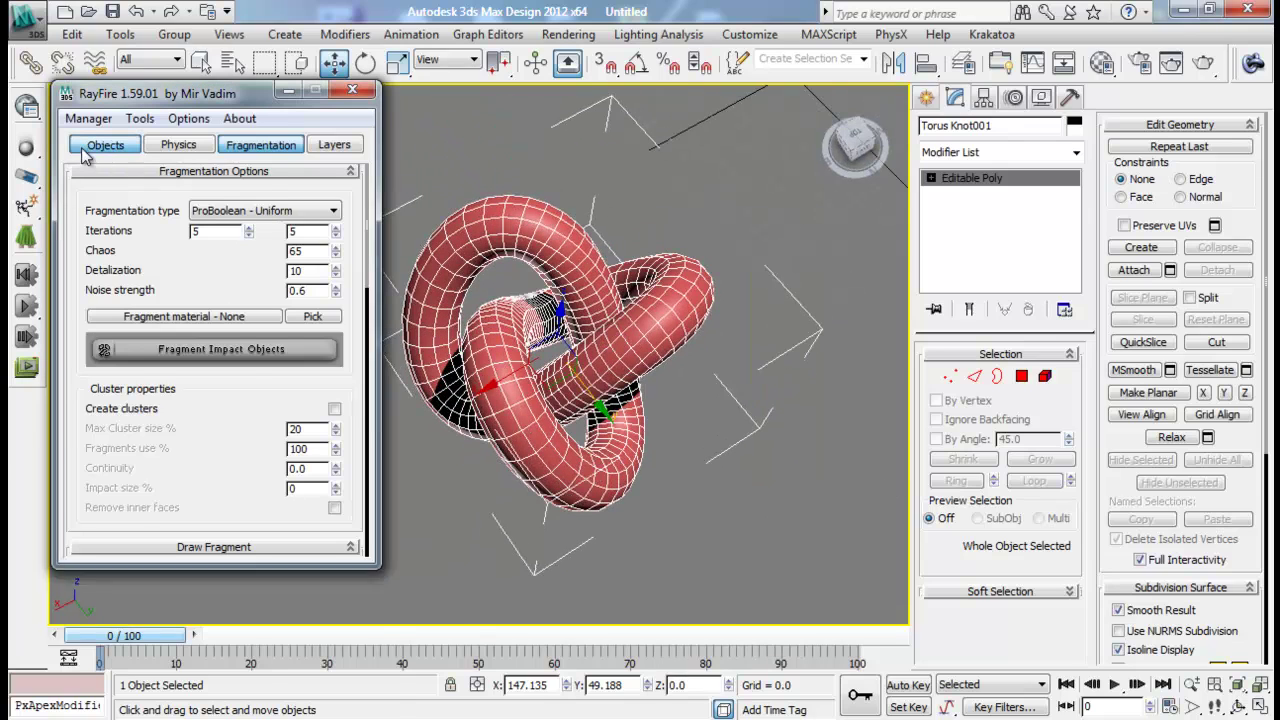
{"action": "left_click", "coordinate": [114, 203]}
{"action": "left_click", "coordinate": [236, 151]}
{"action": "left_click", "coordinate": [236, 351]}
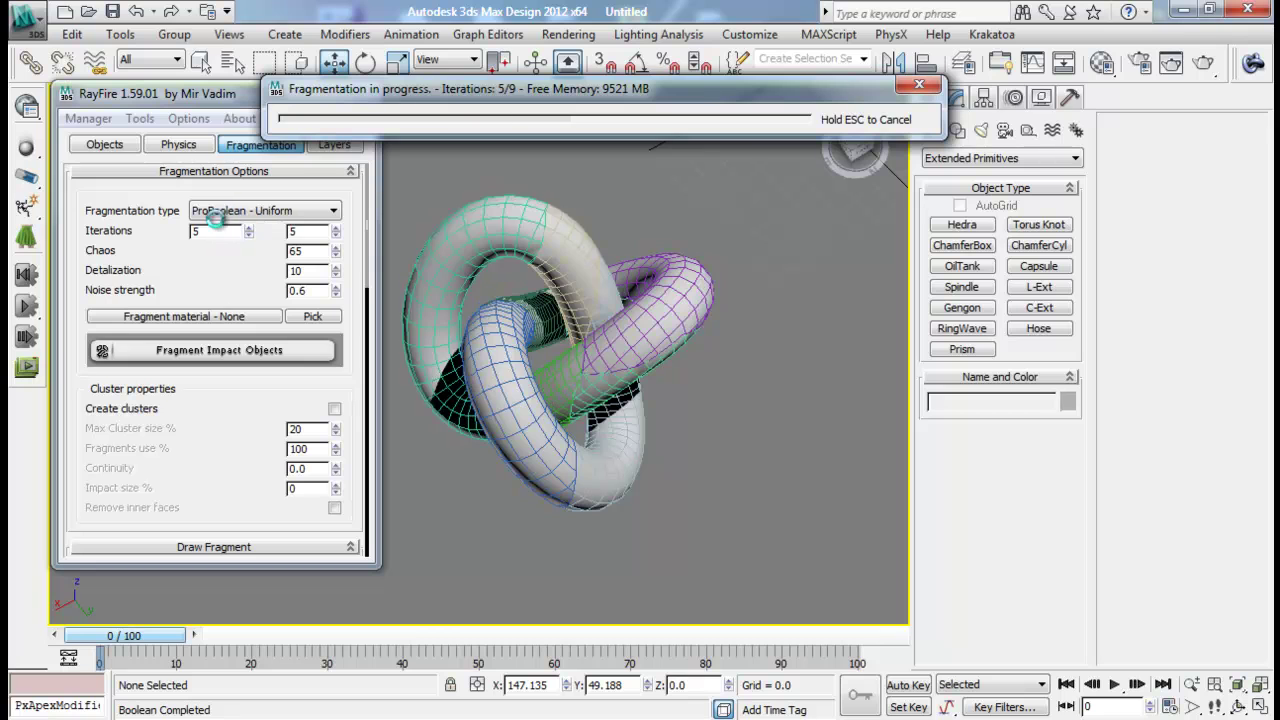
- Pull individual torus knot fragments away from the rest to expose their broken ends
{"action": "left_click", "coordinate": [605, 282]}
{"action": "middle_click_drag", "start_coordinate": [605, 282], "coordinate": [485, 405], "text": "alt"}
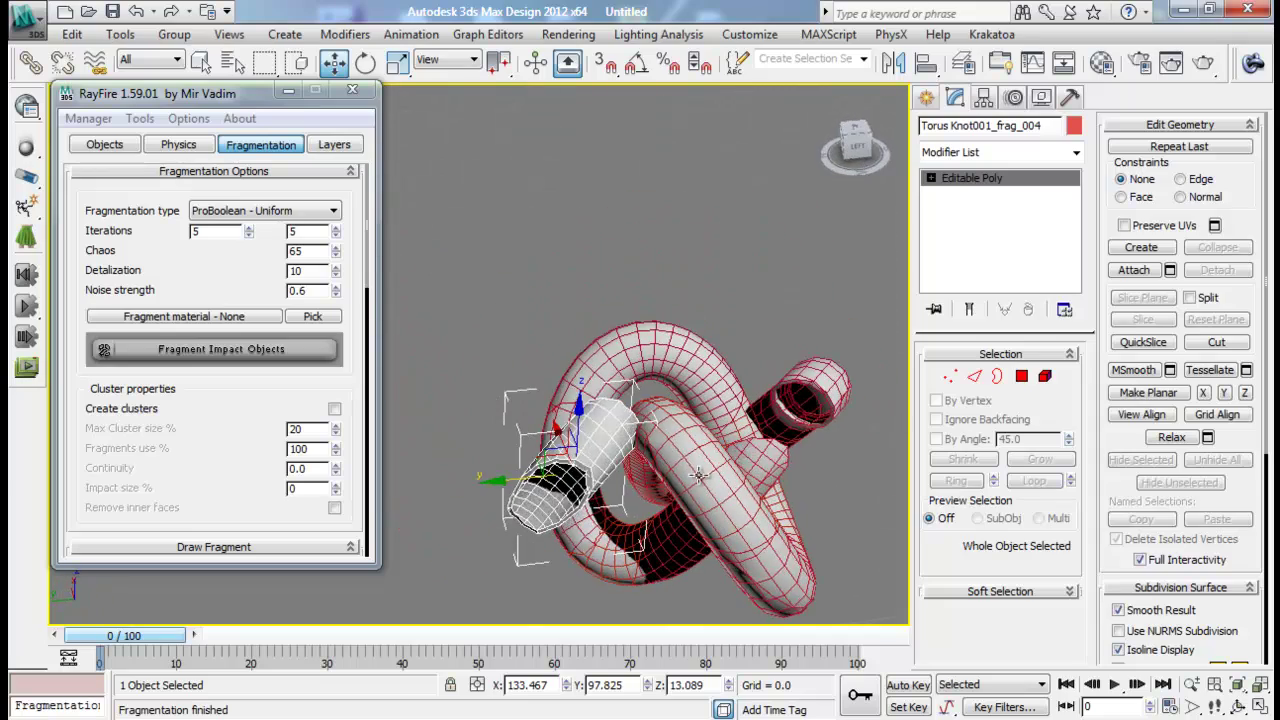
{"action": "left_click", "coordinate": [760, 464]}
{"action": "middle_click_drag", "start_coordinate": [765, 463], "coordinate": [877, 510], "text": "alt"}
{"action": "middle_click_drag", "start_coordinate": [665, 443], "coordinate": [675, 402], "text": "alt"}
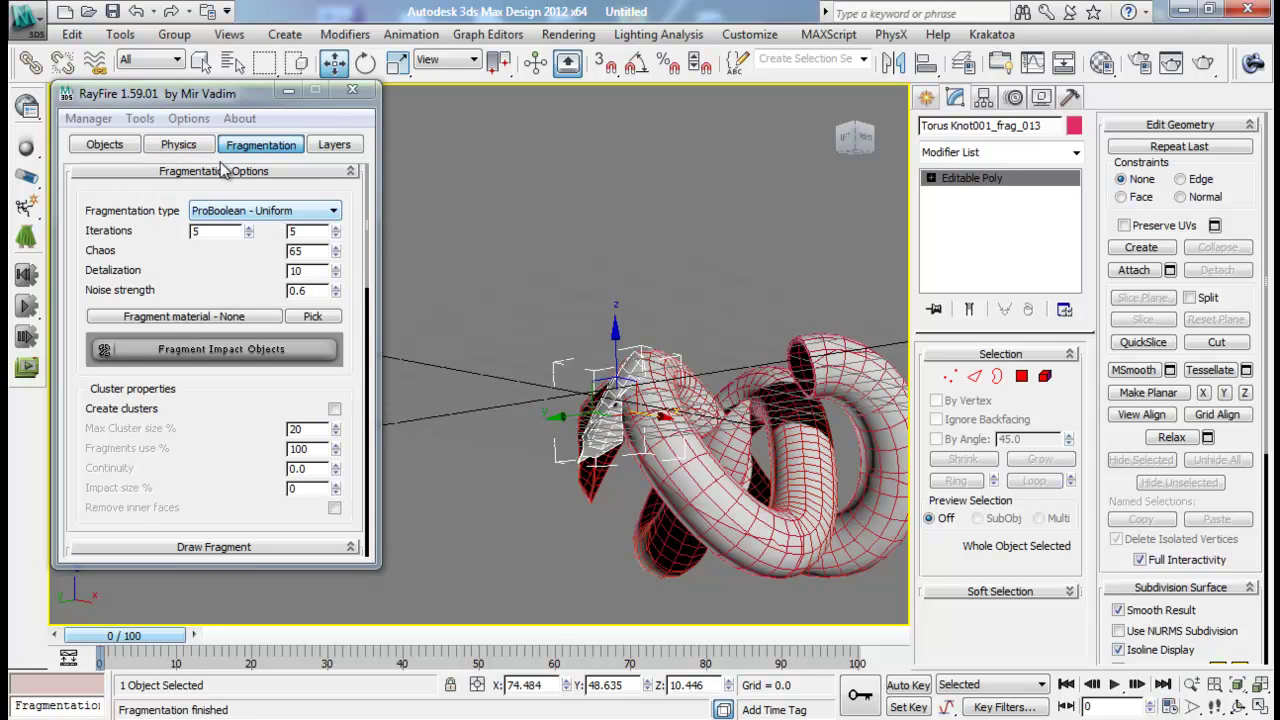
- Examine the fragmented torus knot's broken ends from several sides, moving the RayFire window clear of the pieces
{"action": "middle_click_drag", "start_coordinate": [769, 402], "coordinate": [720, 388], "text": "alt"}
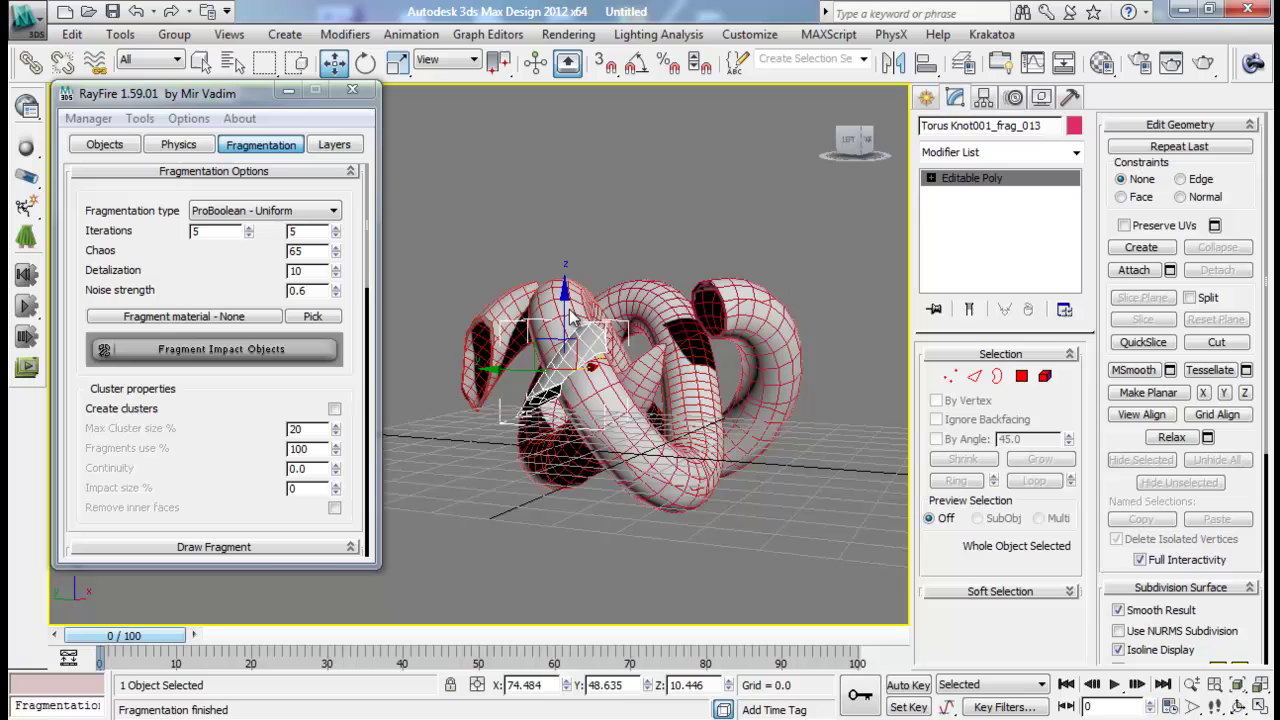
{"action": "middle_click_drag", "start_coordinate": [527, 292], "coordinate": [636, 353], "text": "alt"}
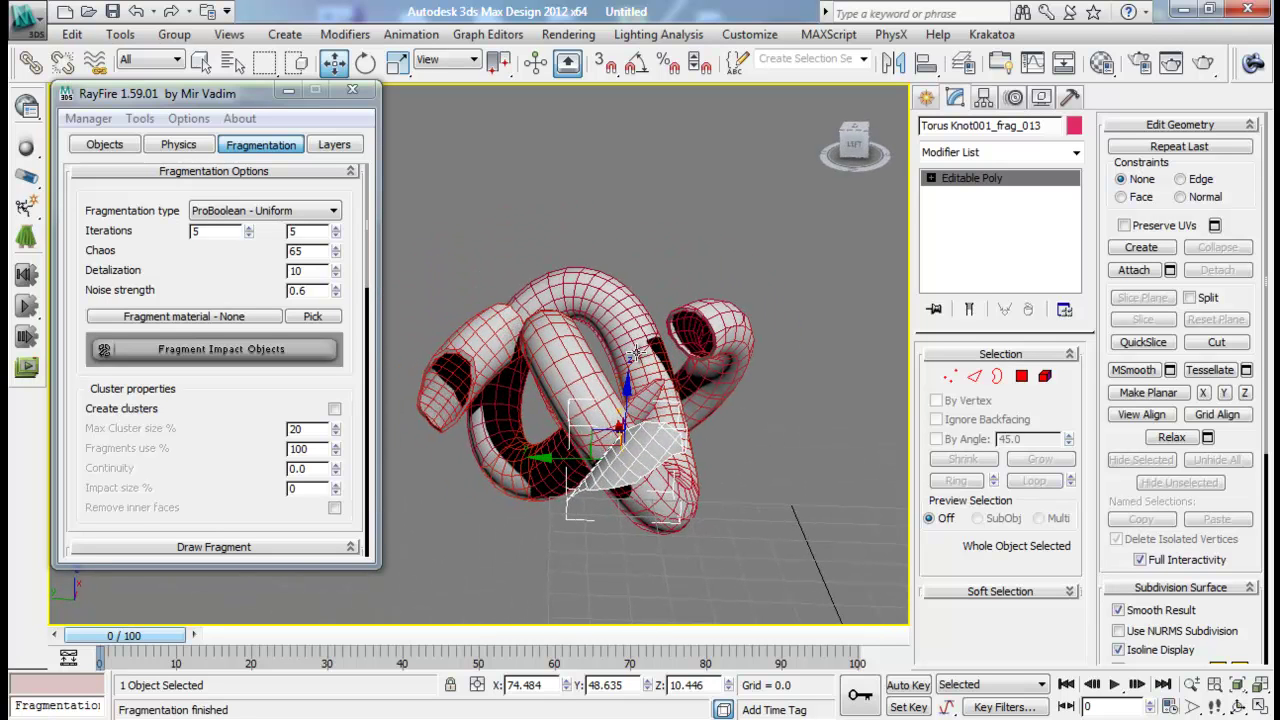
{"action": "left_click_drag", "start_coordinate": [237, 105], "coordinate": [997, 130]}
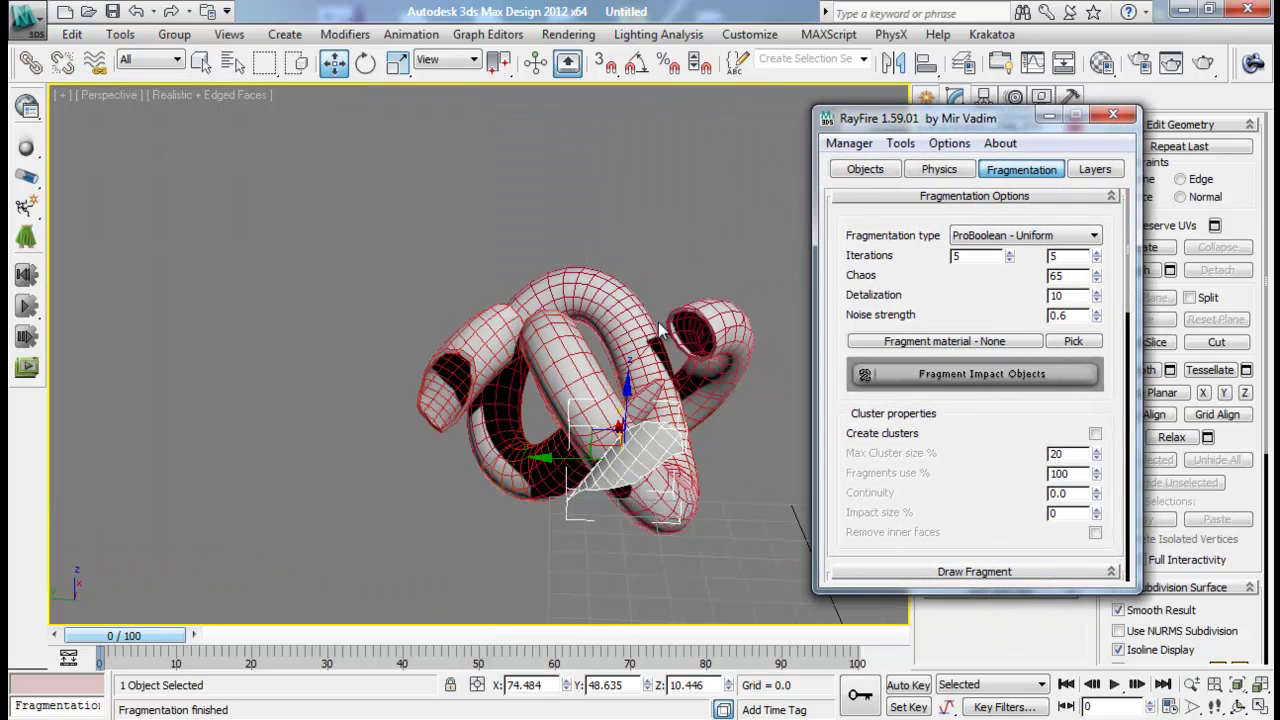
{"action": "middle_click_drag", "start_coordinate": [703, 325], "coordinate": [598, 325]}
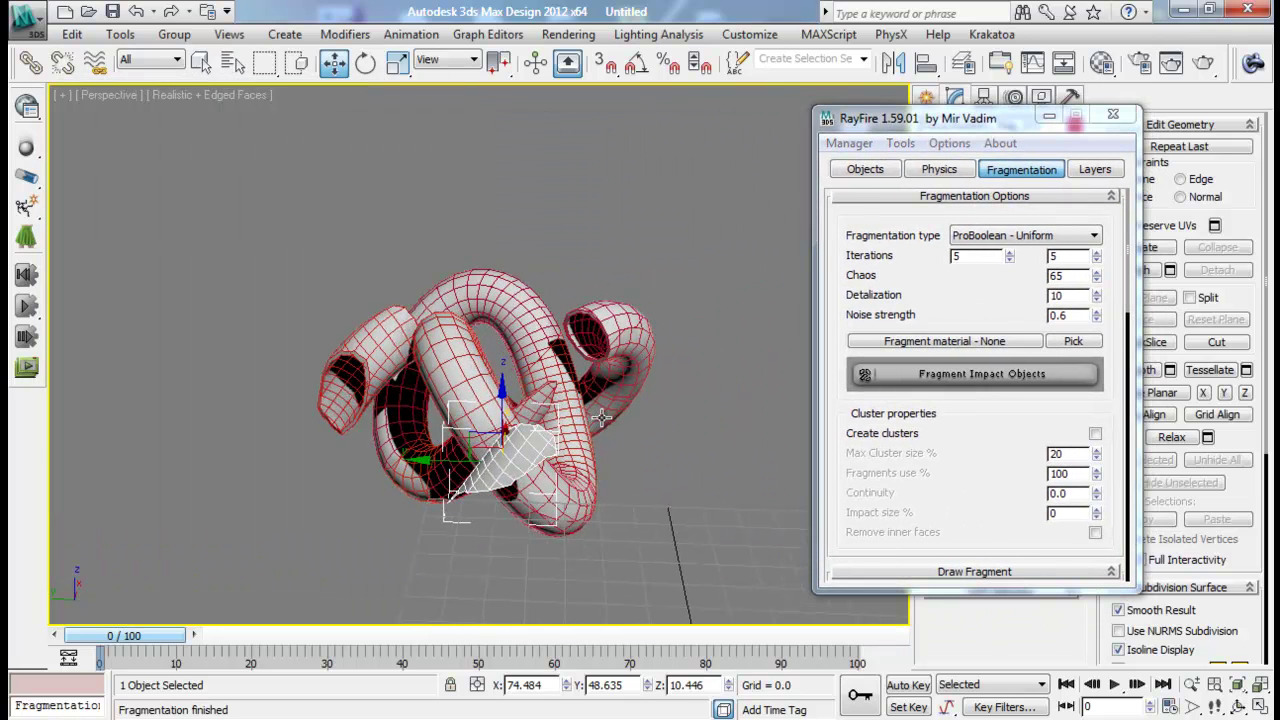